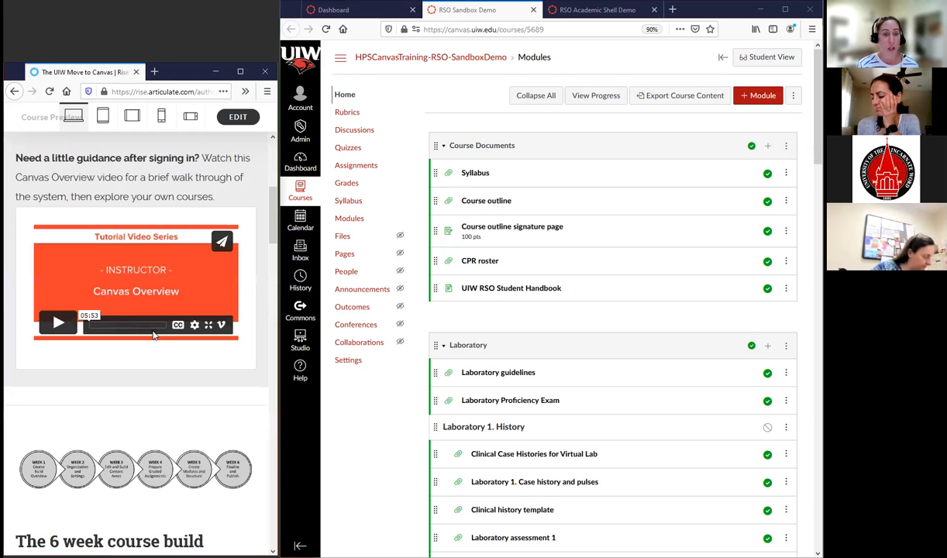
Open the Session 6: Finalize and Publish lesson in The UIW Move to Canvas guide and go to its content-copying checklist
{"action": "scroll", "coordinate": [114, 235], "scroll_direction": "up", "scroll_amount": 3}
{"action": "scroll", "coordinate": [134, 252], "scroll_direction": "down", "scroll_amount": 9}
{"action": "scroll", "coordinate": [134, 252], "scroll_direction": "down", "scroll_amount": 5}
{"action": "scroll", "coordinate": [52, 212], "scroll_direction": "up", "scroll_amount": 12}
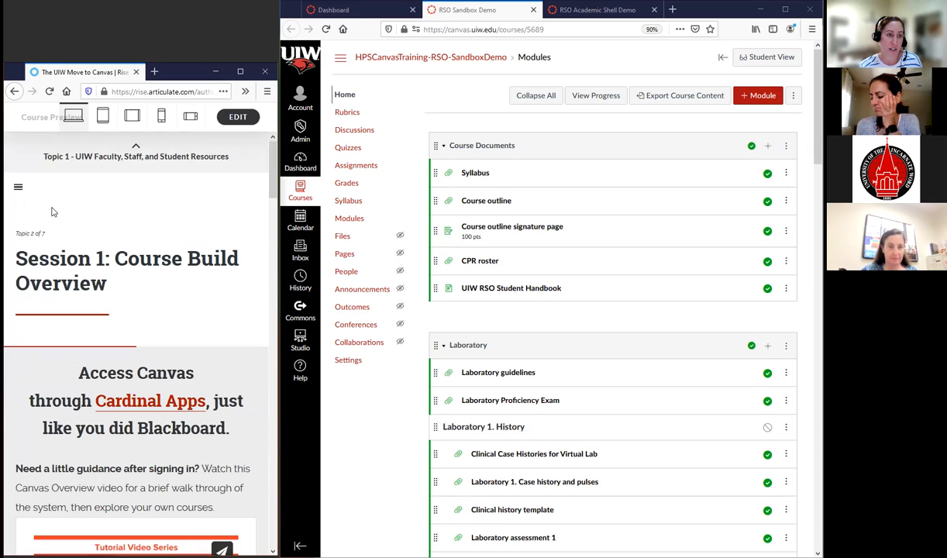
{"action": "left_click", "coordinate": [17, 186]}
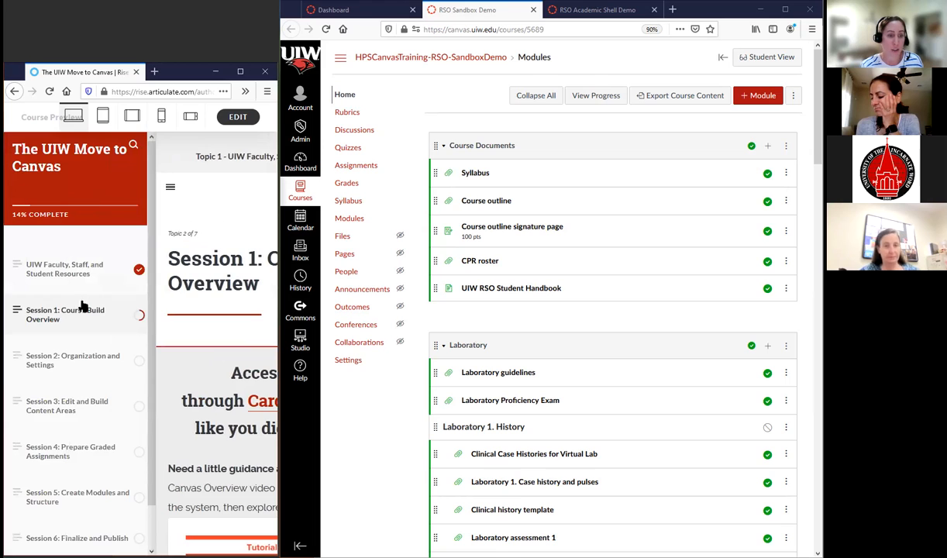
{"action": "scroll", "coordinate": [83, 326], "scroll_direction": "down", "scroll_amount": 1}
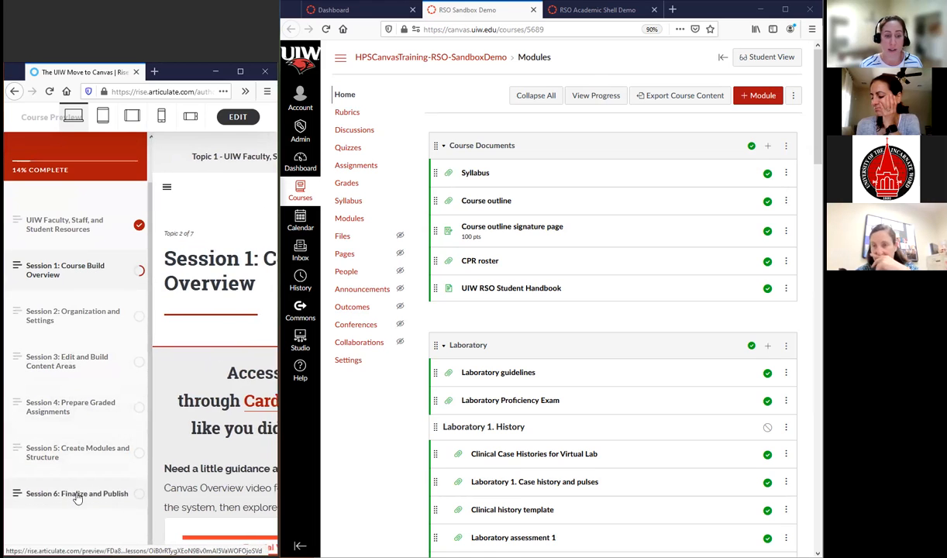
{"action": "left_click", "coordinate": [78, 496]}
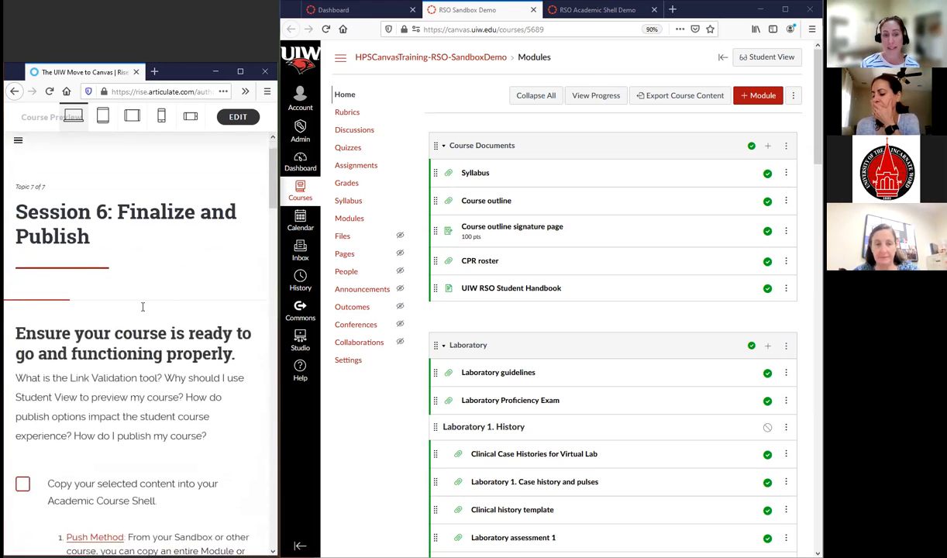
{"action": "scroll", "coordinate": [143, 307], "scroll_direction": "down", "scroll_amount": 3}
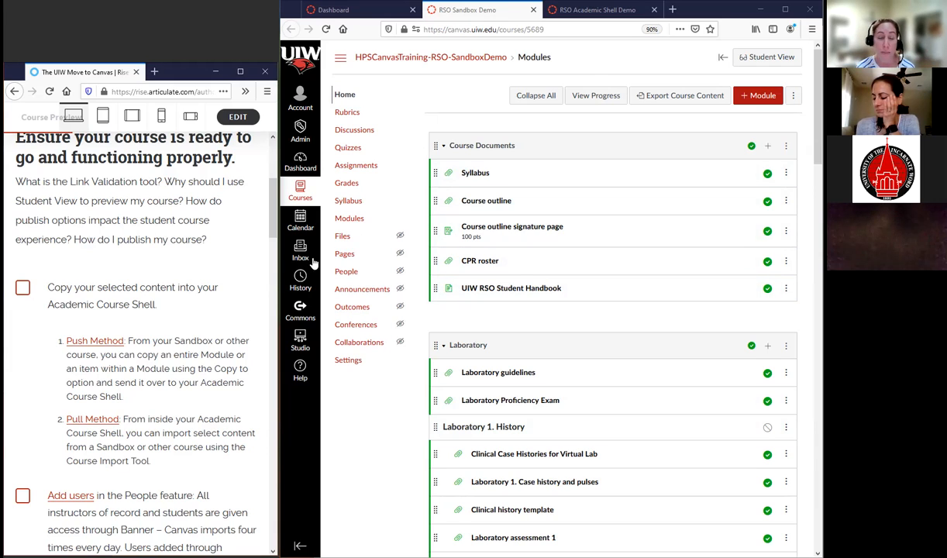
Widen the Canvas window beside the guide and view the RSO Academic Shell Demo home page before returning to RSO Sandbox Demo
{"action": "left_click_drag", "start_coordinate": [277, 266], "coordinate": [249, 268]}
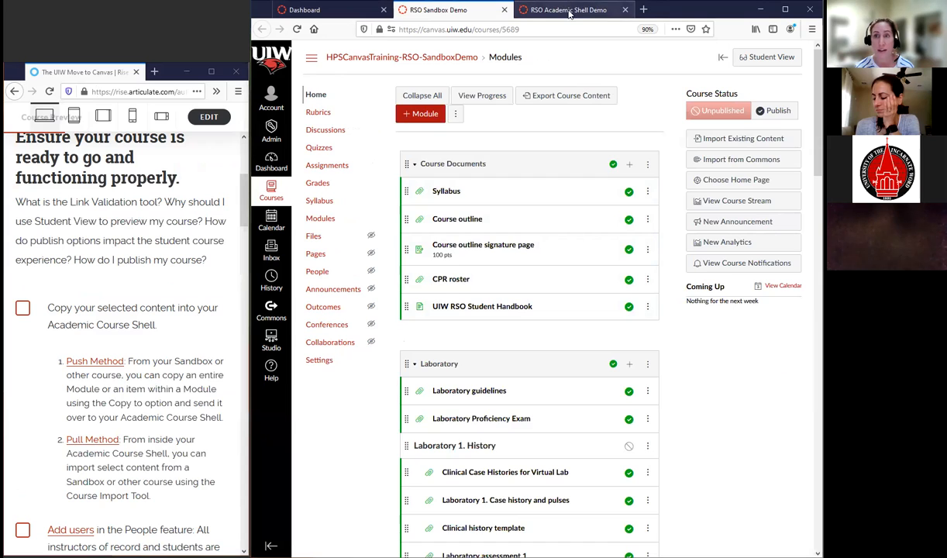
{"action": "left_click", "coordinate": [569, 10]}
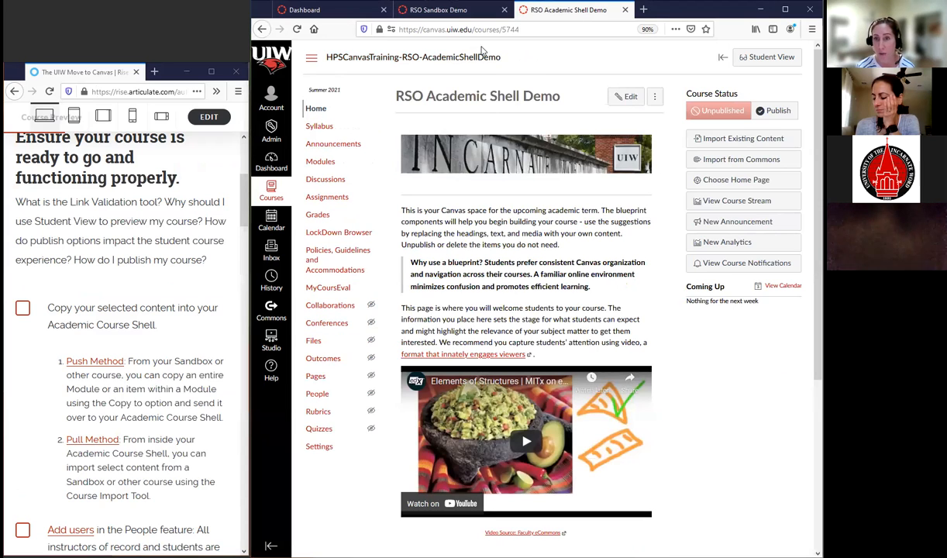
{"action": "left_click", "coordinate": [454, 10]}
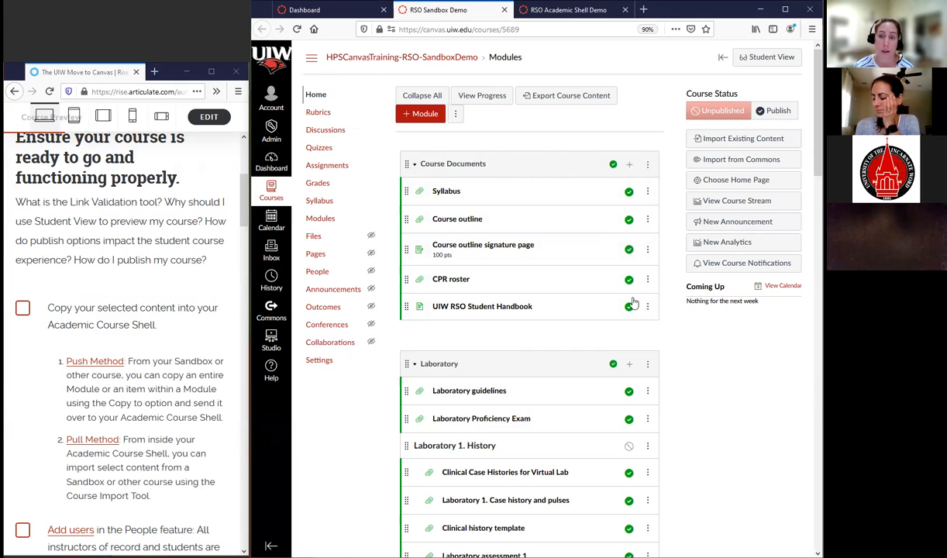
Start copying the Course Documents module to another course, browse the available destination courses, and close without copying
{"action": "left_click", "coordinate": [648, 165]}
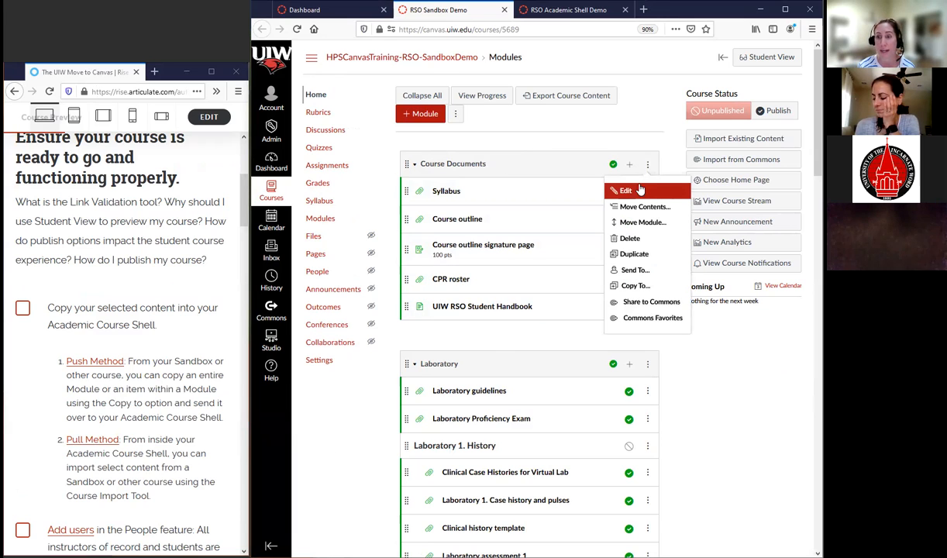
{"action": "left_click", "coordinate": [627, 287]}
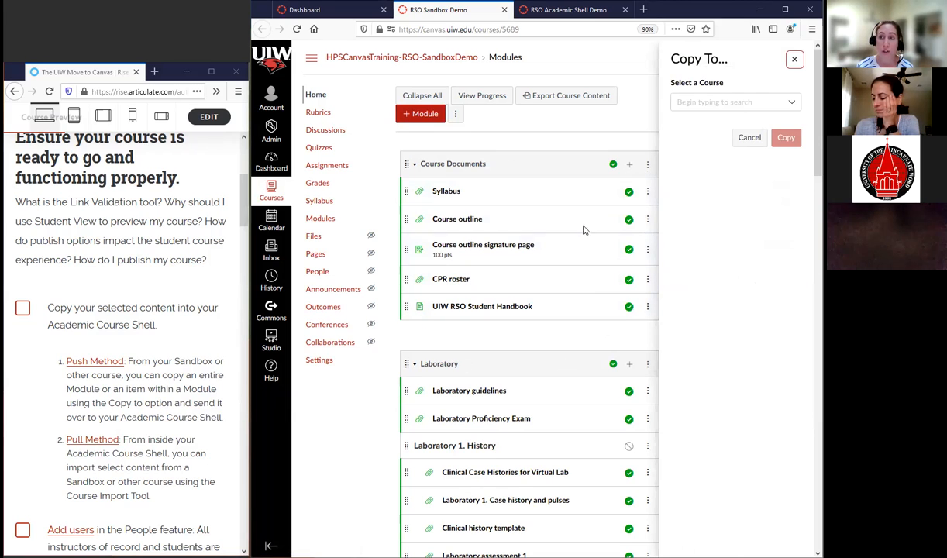
{"action": "left_click", "coordinate": [792, 103]}
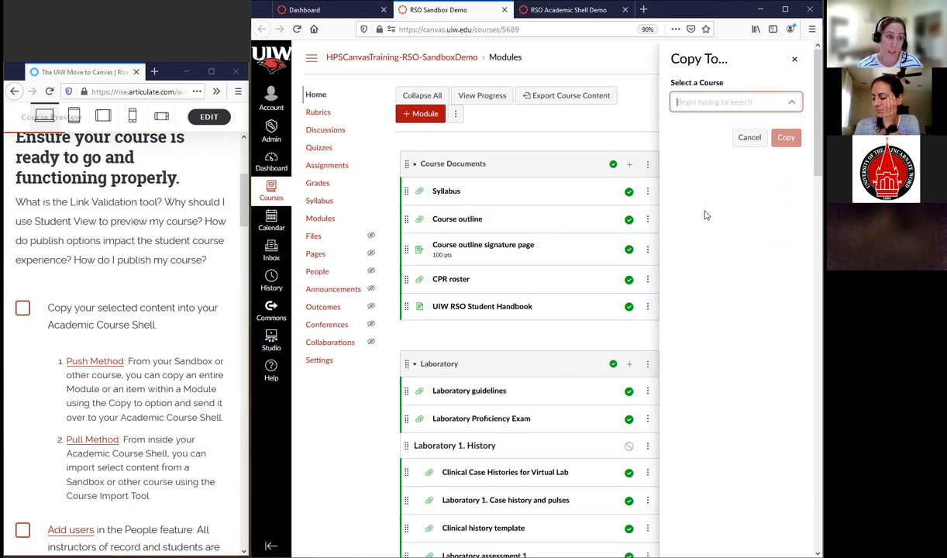
{"action": "left_click", "coordinate": [705, 101]}
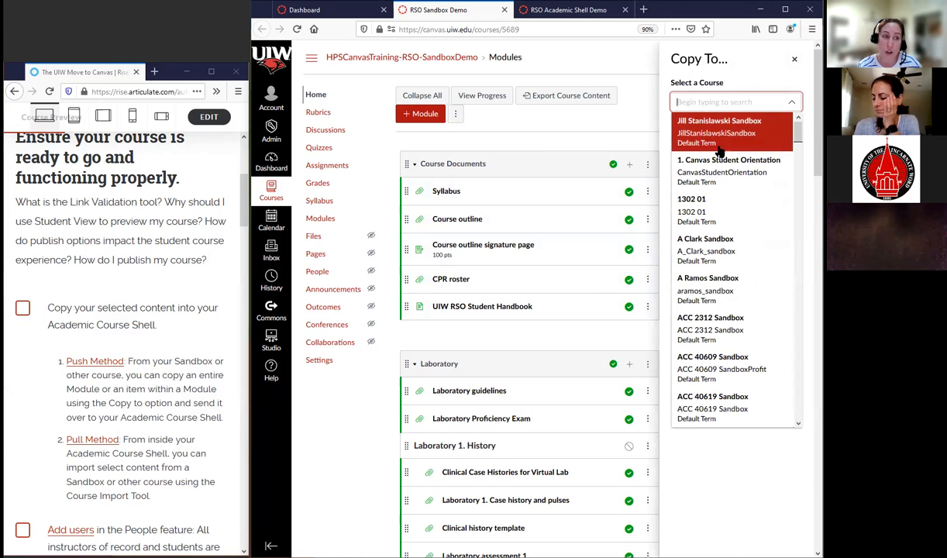
{"action": "scroll", "coordinate": [737, 225], "scroll_direction": "down", "scroll_amount": 3}
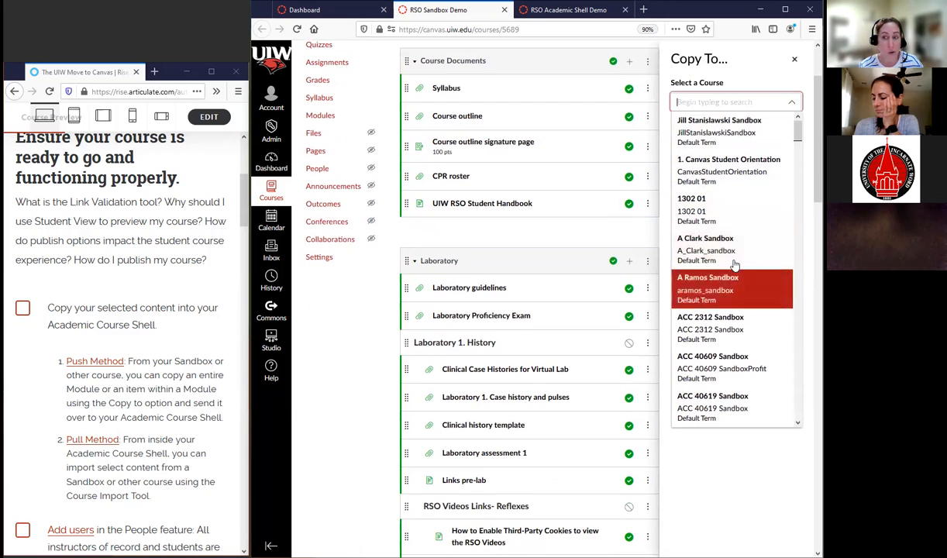
{"action": "scroll", "coordinate": [732, 290], "scroll_direction": "down", "scroll_amount": 1}
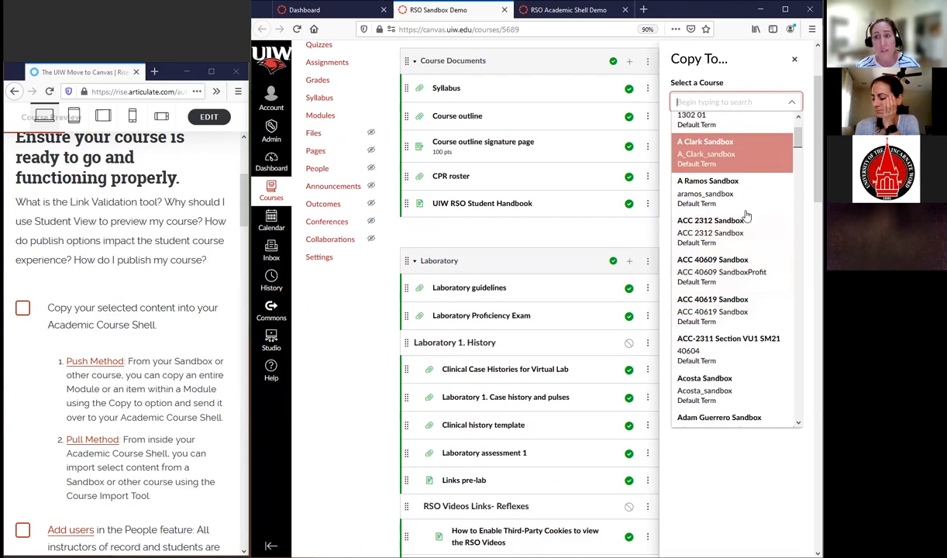
{"action": "left_click", "coordinate": [742, 442]}
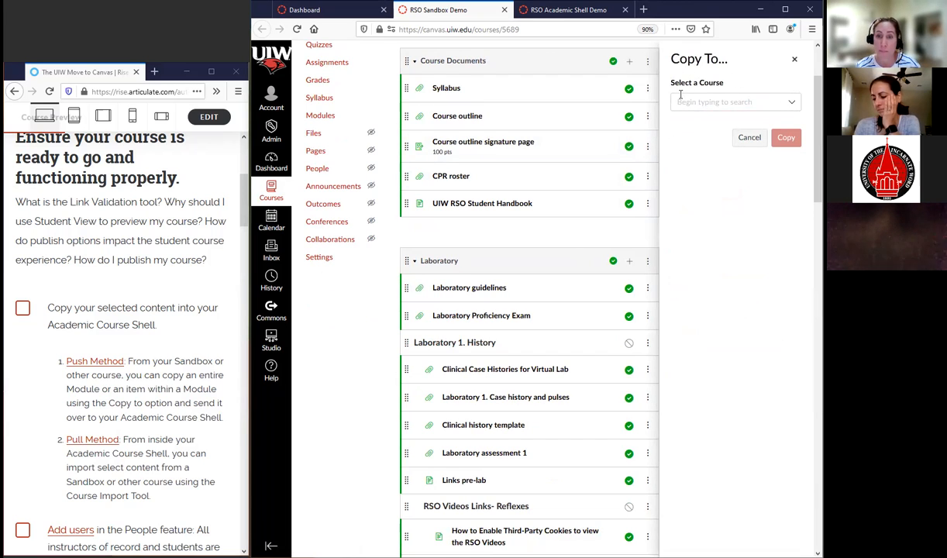
{"action": "left_click", "coordinate": [796, 61]}
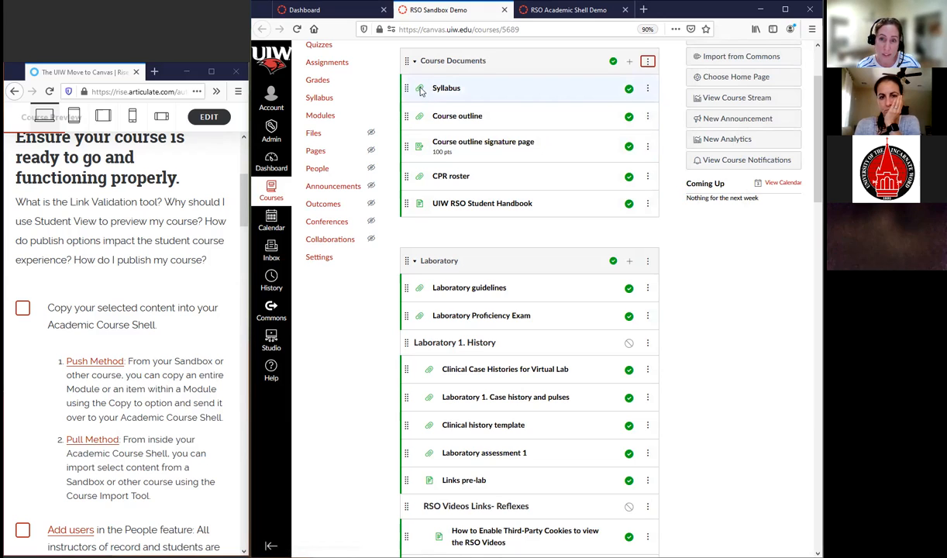
Check the available item actions for Syllabus, Course outline signature page and UIW RSO Student Handbook in the Course Documents module
{"action": "left_click", "coordinate": [648, 89]}
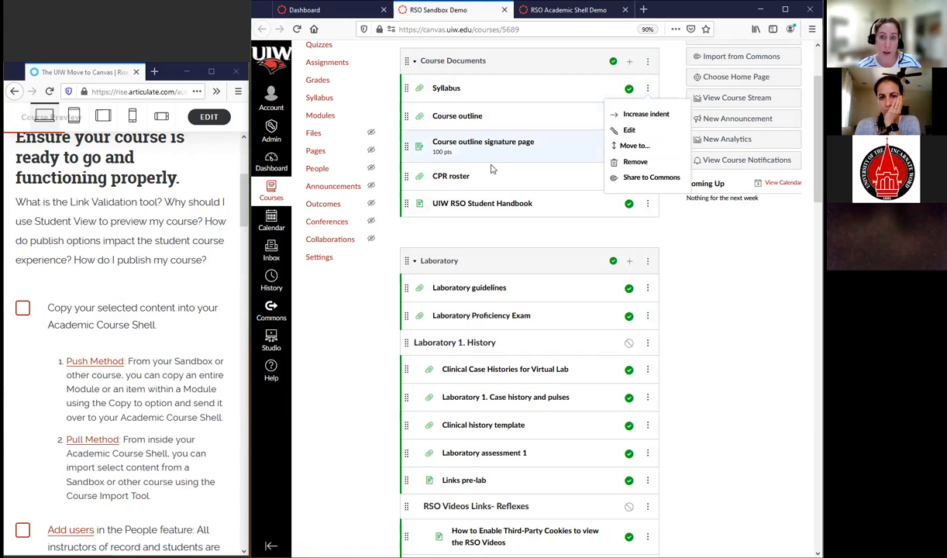
{"action": "left_click", "coordinate": [713, 251]}
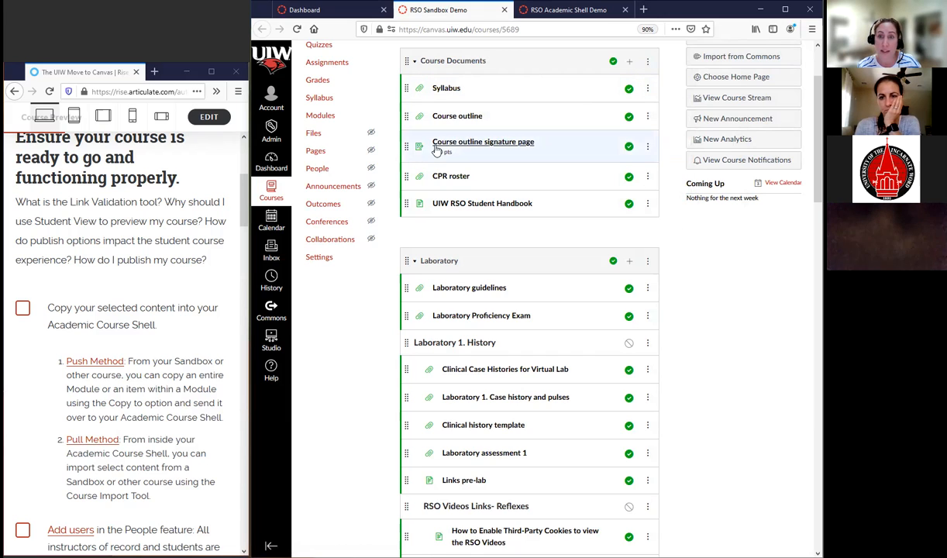
{"action": "left_click", "coordinate": [648, 147]}
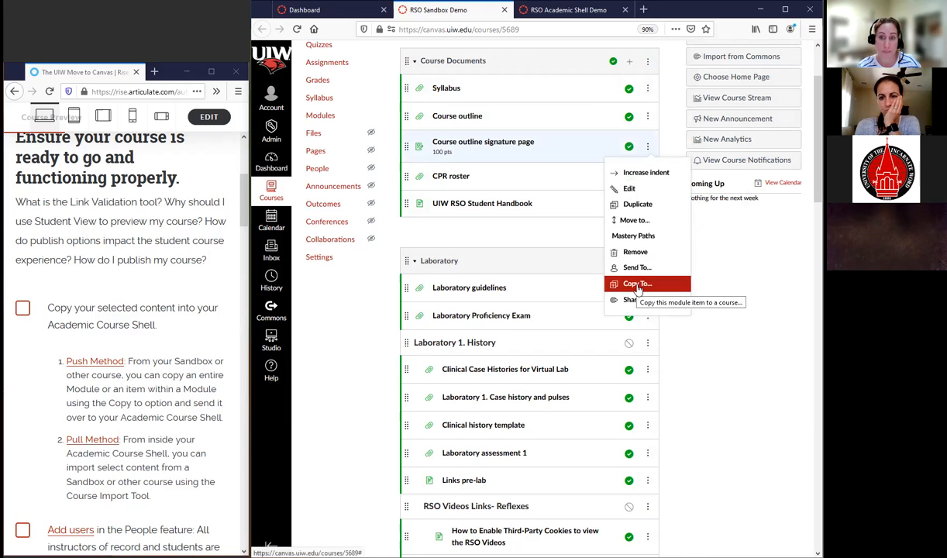
{"action": "left_click", "coordinate": [740, 275]}
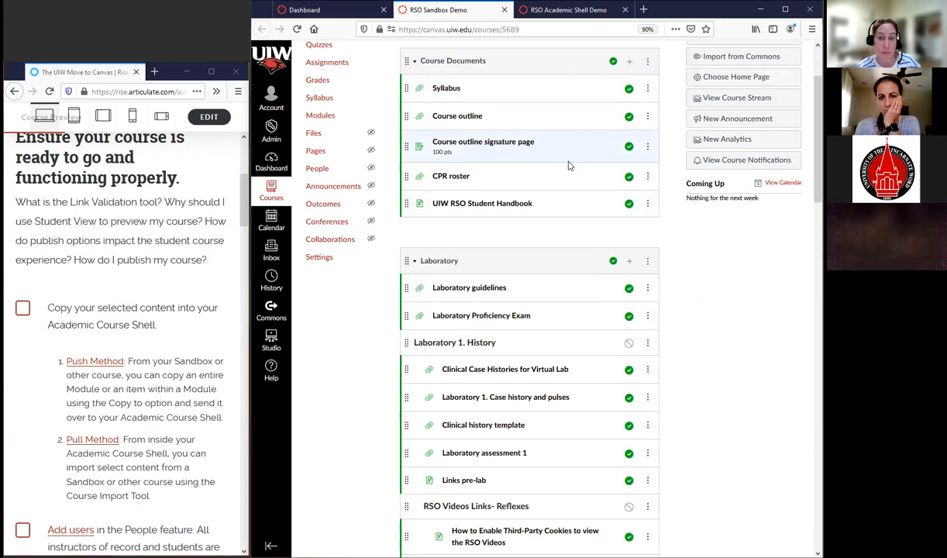
{"action": "left_click", "coordinate": [648, 205]}
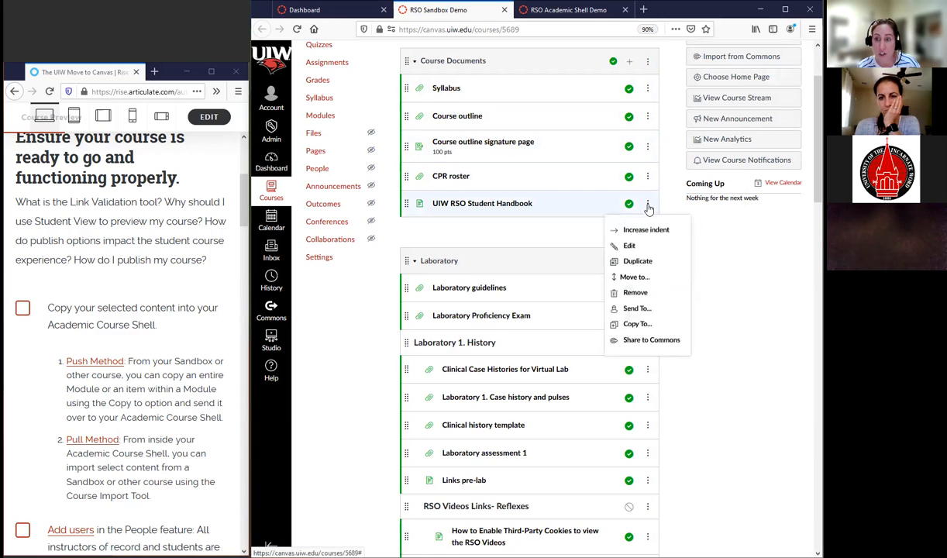
{"action": "left_click", "coordinate": [705, 312]}
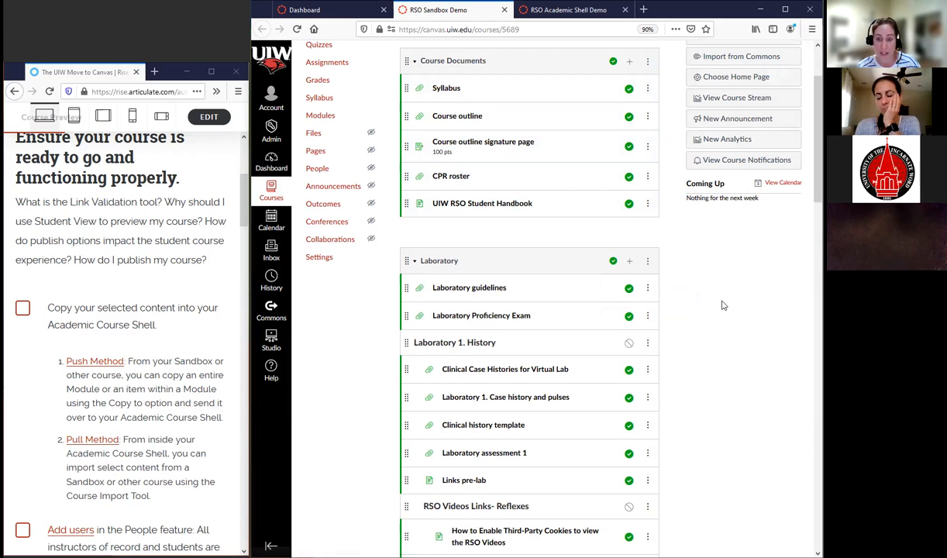
Review the sandbox course's modules from Course Documents through Handout 6 videos
{"action": "scroll", "coordinate": [715, 312], "scroll_direction": "down", "scroll_amount": 4}
{"action": "scroll", "coordinate": [715, 309], "scroll_direction": "down", "scroll_amount": 5}
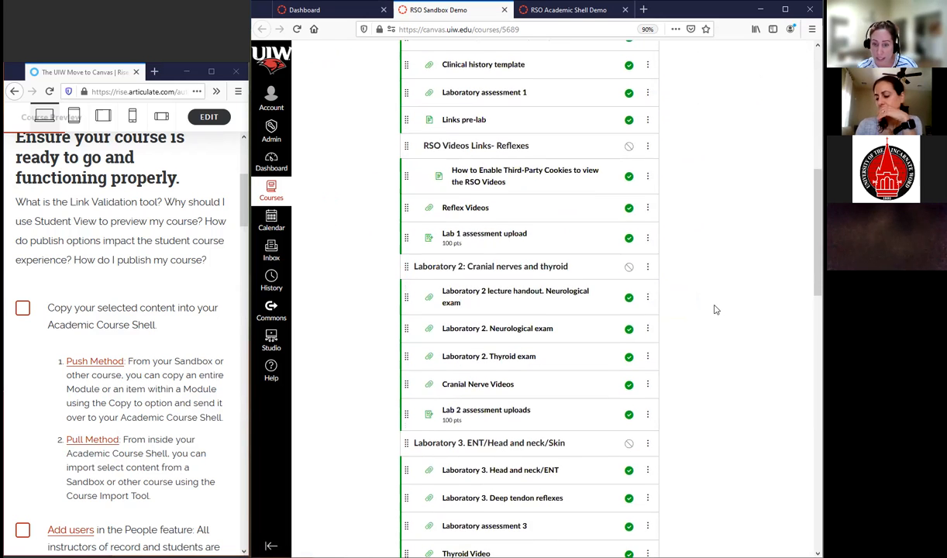
{"action": "scroll", "coordinate": [717, 310], "scroll_direction": "down", "scroll_amount": 2}
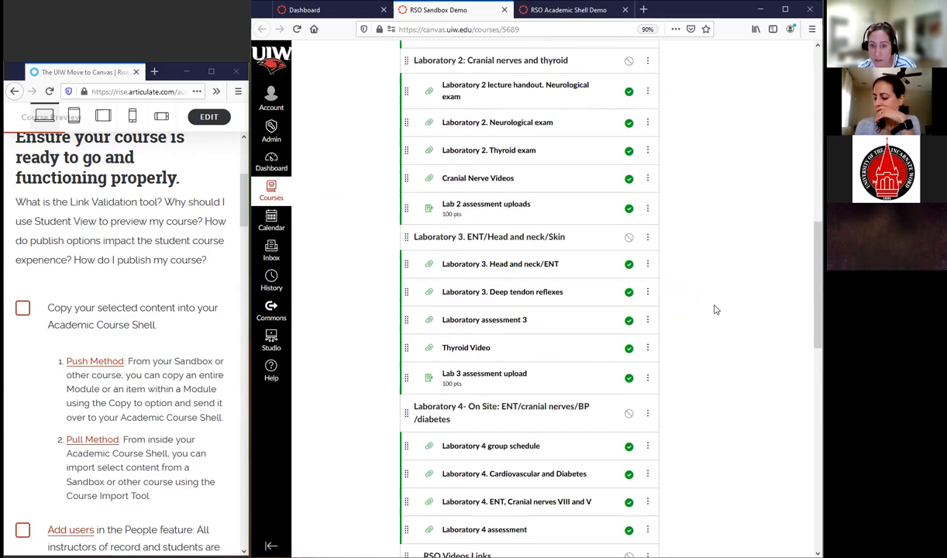
{"action": "scroll", "coordinate": [714, 310], "scroll_direction": "down", "scroll_amount": 1}
{"action": "scroll", "coordinate": [704, 310], "scroll_direction": "down", "scroll_amount": 8}
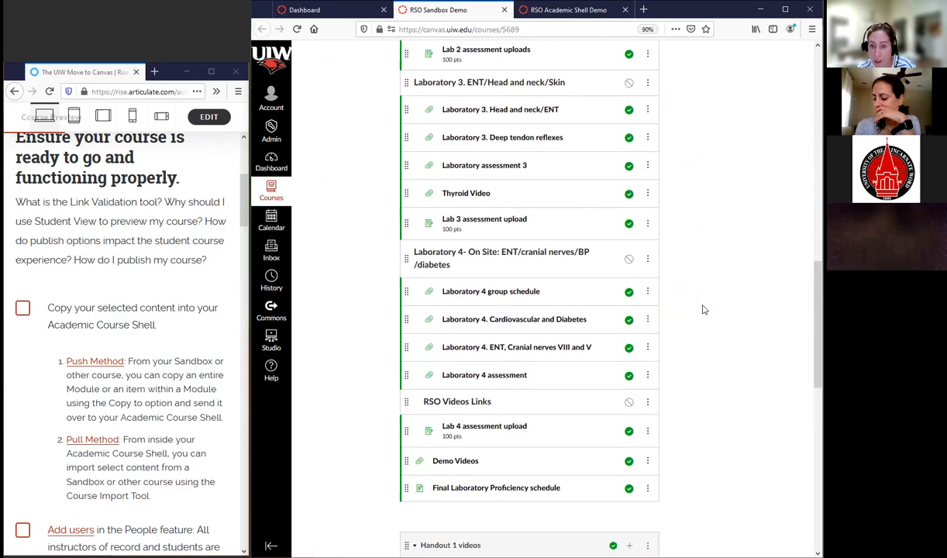
{"action": "scroll", "coordinate": [703, 310], "scroll_direction": "down", "scroll_amount": 6}
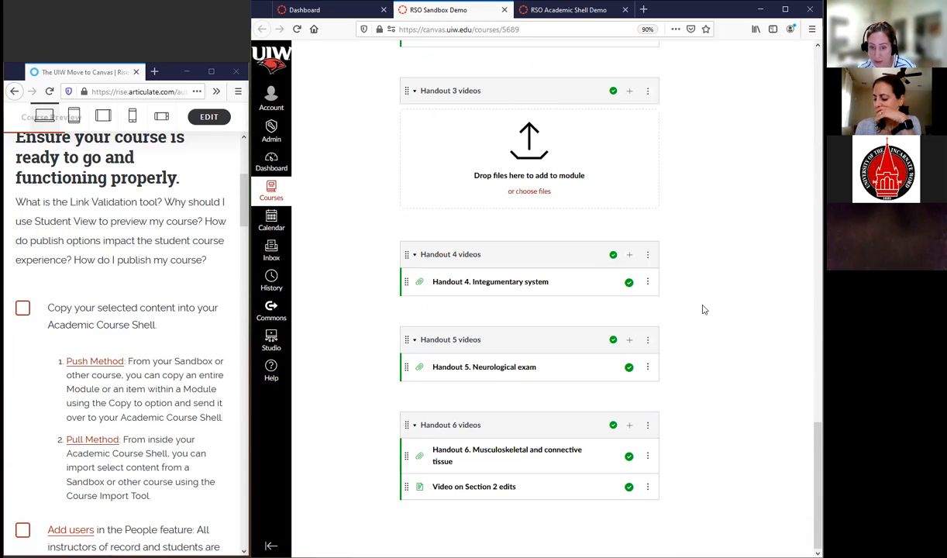
{"action": "scroll", "coordinate": [704, 310], "scroll_direction": "up", "scroll_amount": 20}
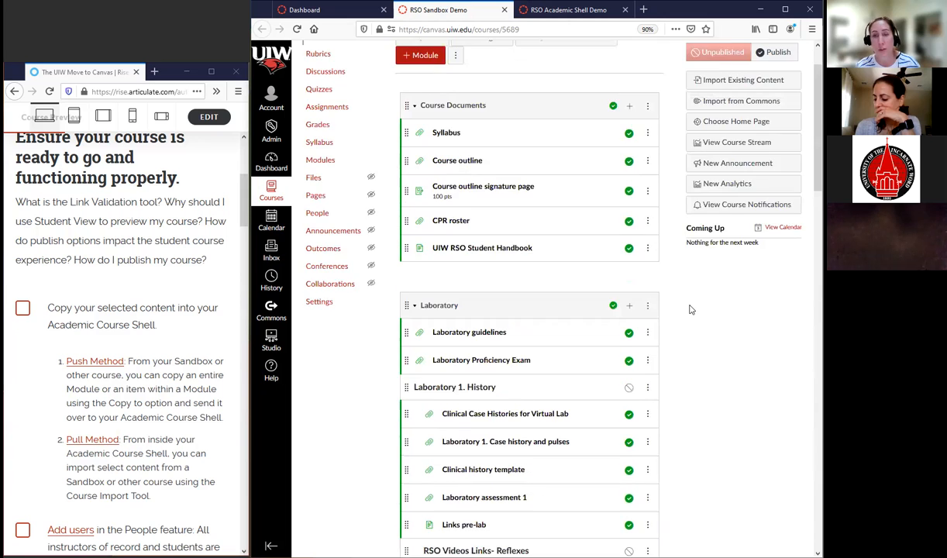
Open the modules of the RSO Academic Shell Demo course and expand Units/Weeks/Modules and Course Orientation for Students
{"action": "left_click", "coordinate": [542, 10]}
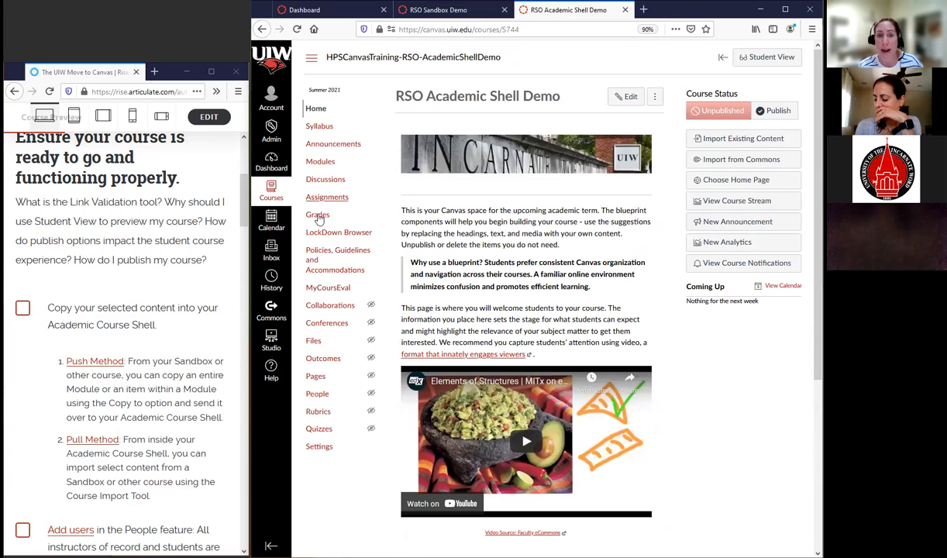
{"action": "left_click", "coordinate": [318, 160]}
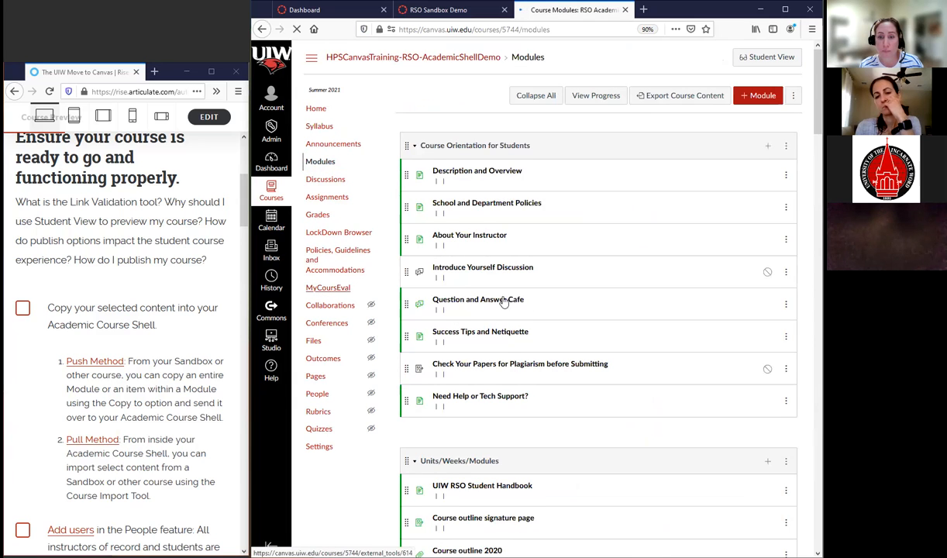
{"action": "scroll", "coordinate": [505, 281], "scroll_direction": "down", "scroll_amount": 3}
{"action": "scroll", "coordinate": [505, 279], "scroll_direction": "up", "scroll_amount": 2}
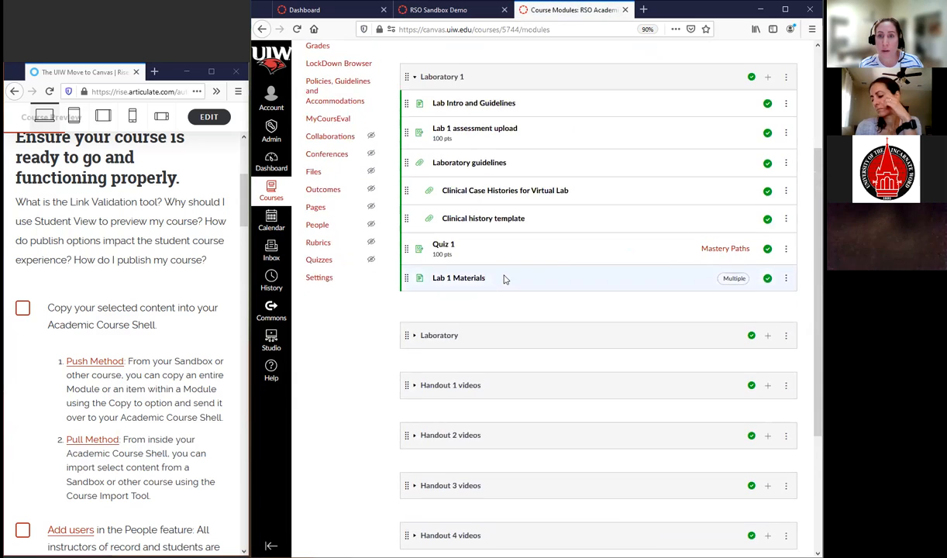
{"action": "left_click", "coordinate": [414, 118]}
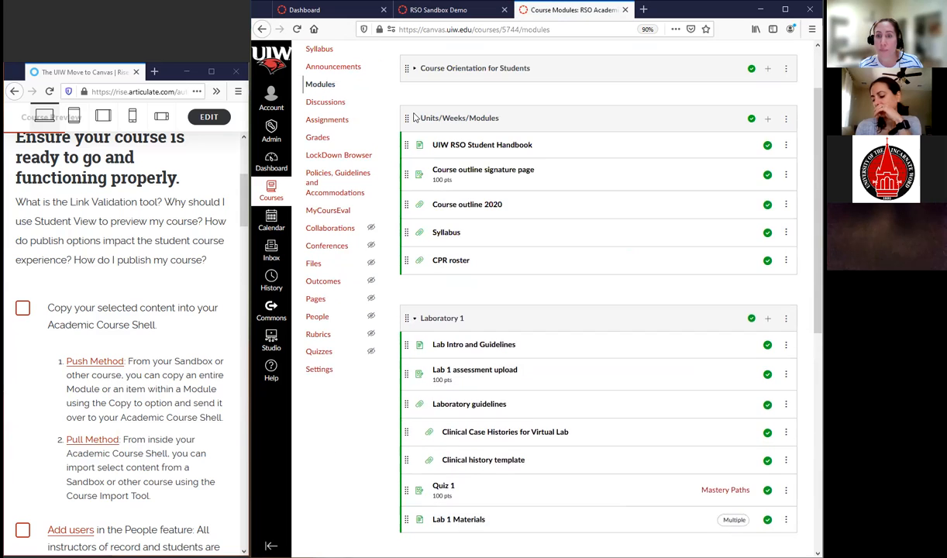
{"action": "left_click", "coordinate": [414, 69]}
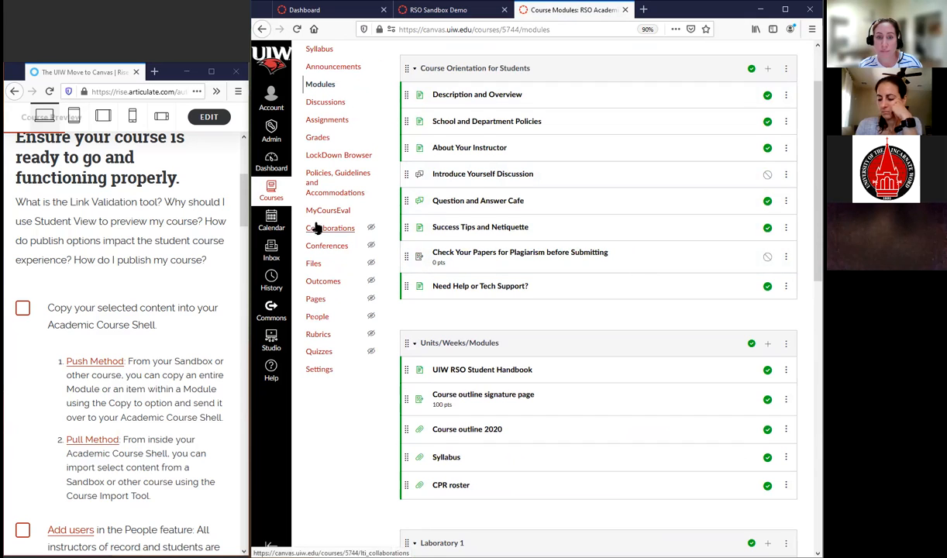
Check the available actions for the Sample Quiz in the academic shell's Quizzes, and return to the RSO Sandbox Demo course
{"action": "left_click", "coordinate": [317, 352]}
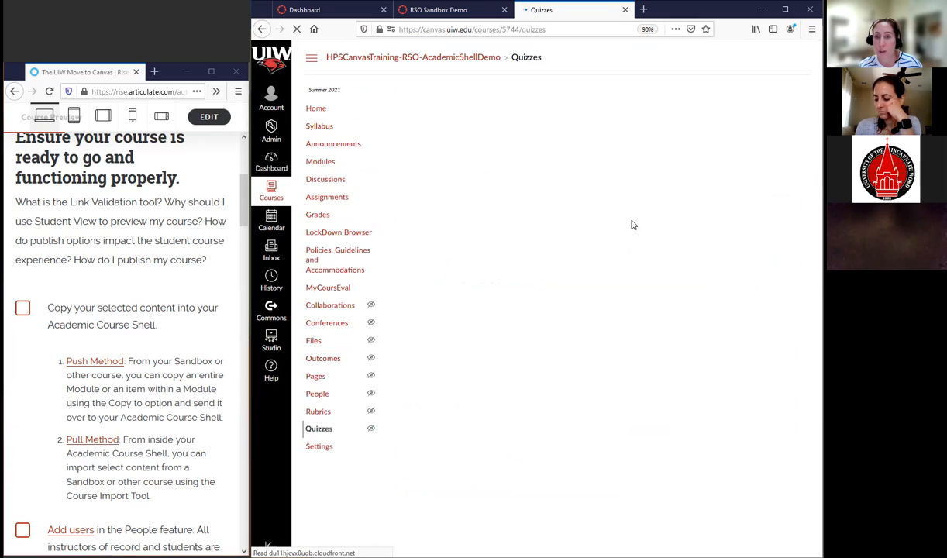
{"action": "left_click", "coordinate": [794, 169]}
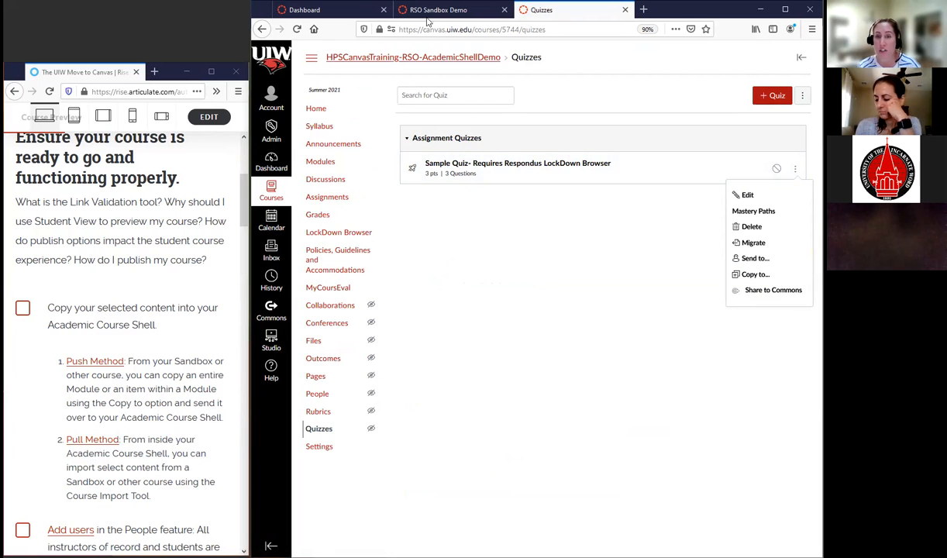
{"action": "left_click", "coordinate": [457, 10]}
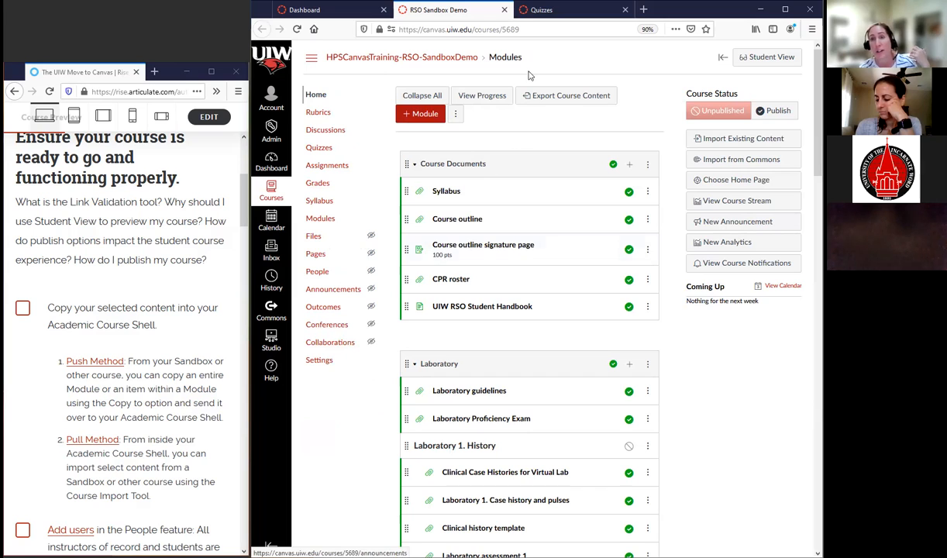
Open the import page for course content from the settings of the RSO Academic Shell Demo course
{"action": "left_click", "coordinate": [562, 12]}
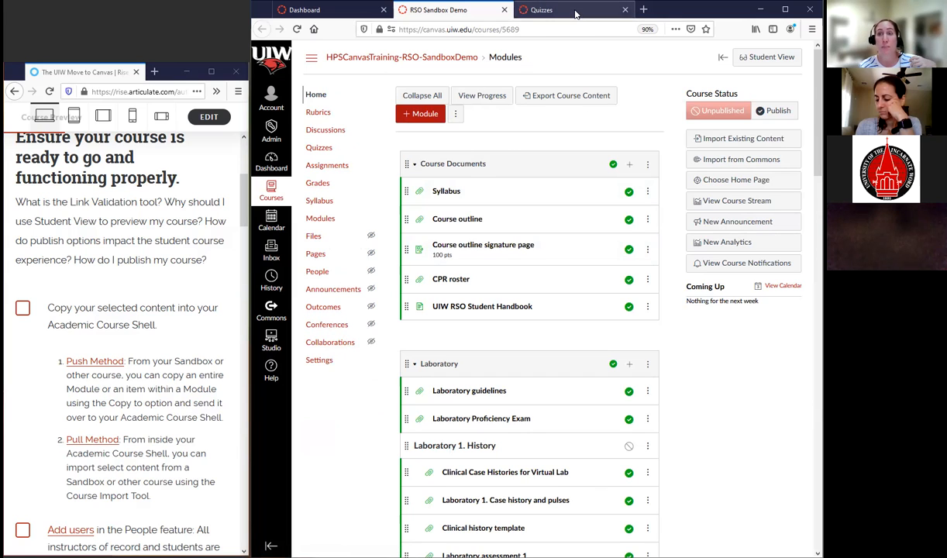
{"action": "left_click", "coordinate": [319, 112]}
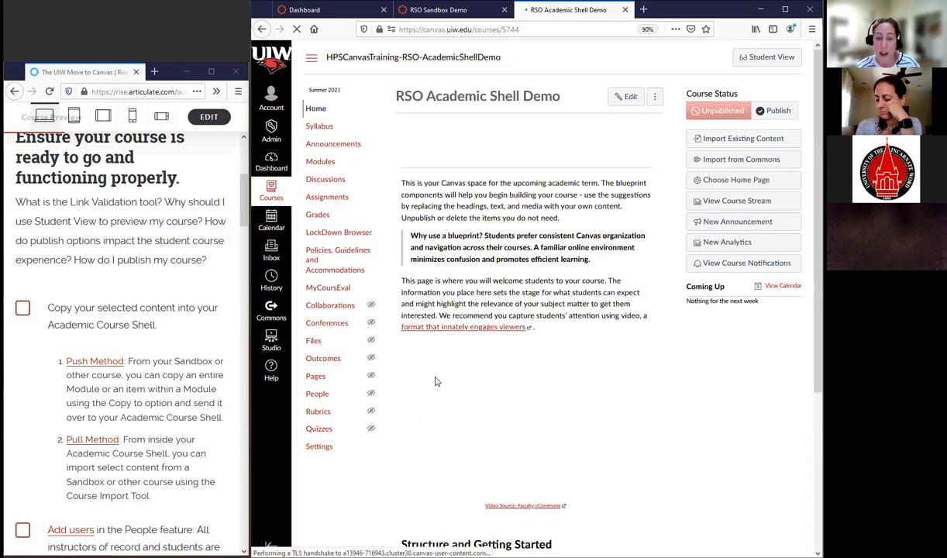
{"action": "left_click", "coordinate": [320, 450]}
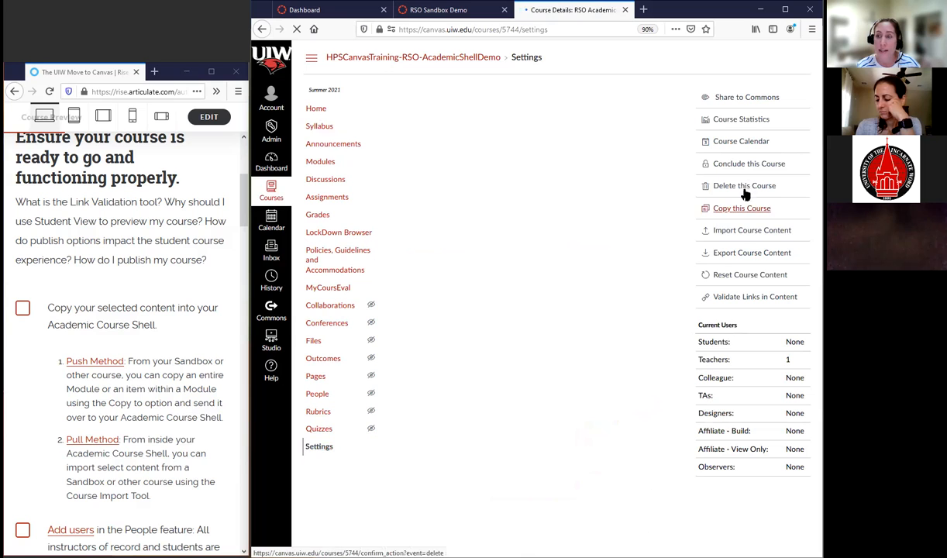
{"action": "left_click", "coordinate": [746, 235]}
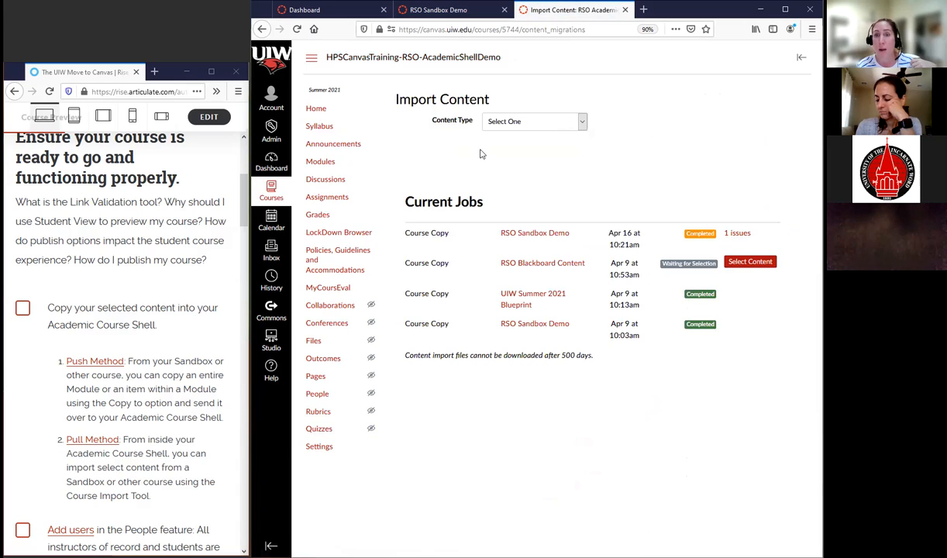
Set up a Canvas course copy import limited to specific content, with events and due dates adjusted
{"action": "left_click", "coordinate": [582, 122]}
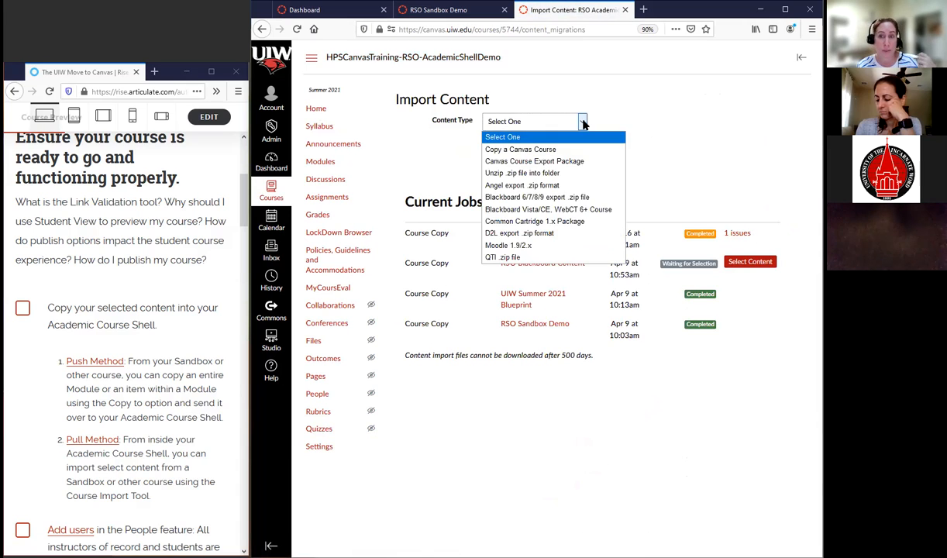
{"action": "left_click", "coordinate": [524, 150]}
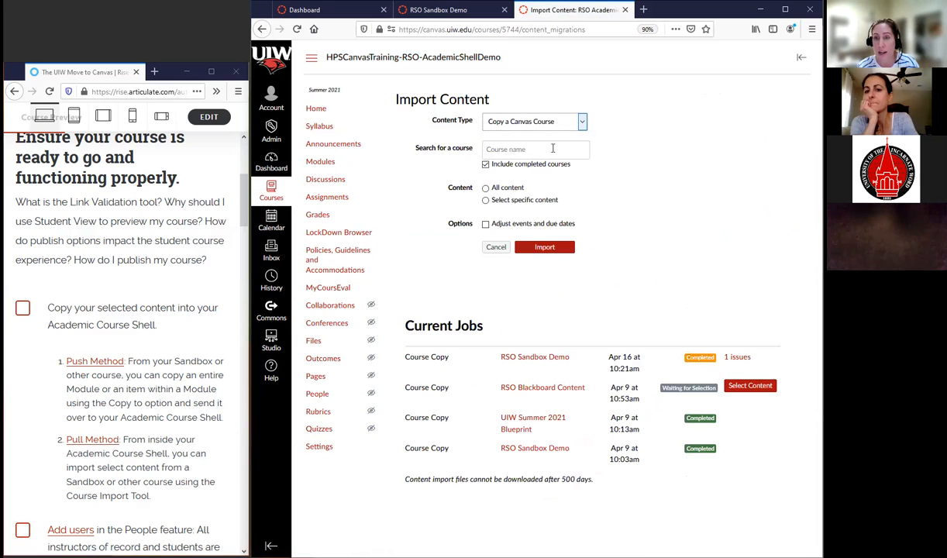
{"action": "left_click", "coordinate": [485, 201]}
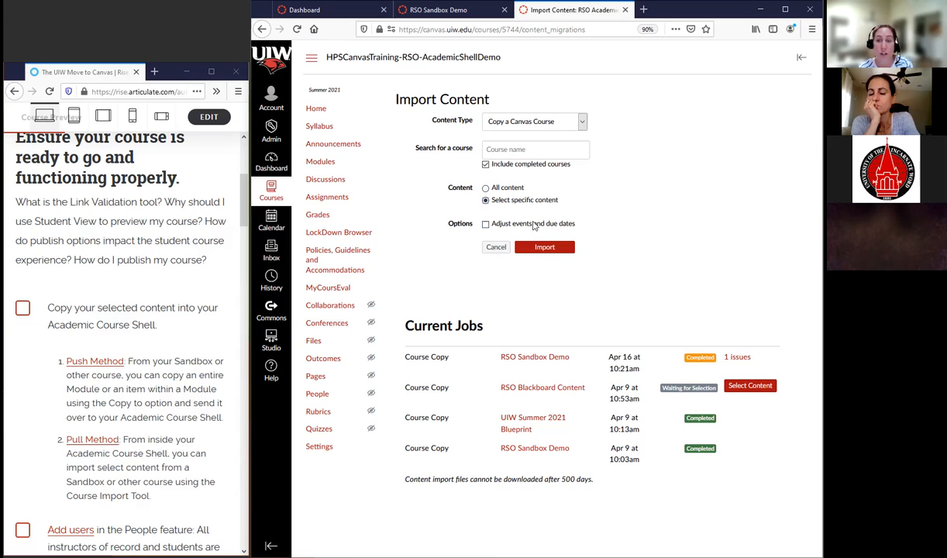
{"action": "left_click", "coordinate": [486, 224]}
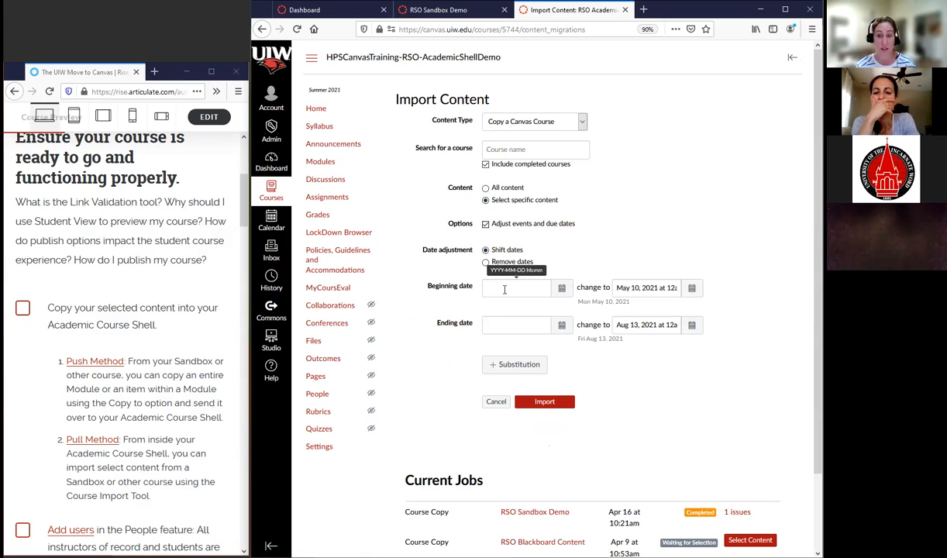
Set the original beginning date for the date shift to May 7, 2021
{"action": "left_click", "coordinate": [562, 288]}
{"action": "left_click", "coordinate": [563, 294]}
{"action": "left_click", "coordinate": [562, 294]}
{"action": "left_click", "coordinate": [563, 293]}
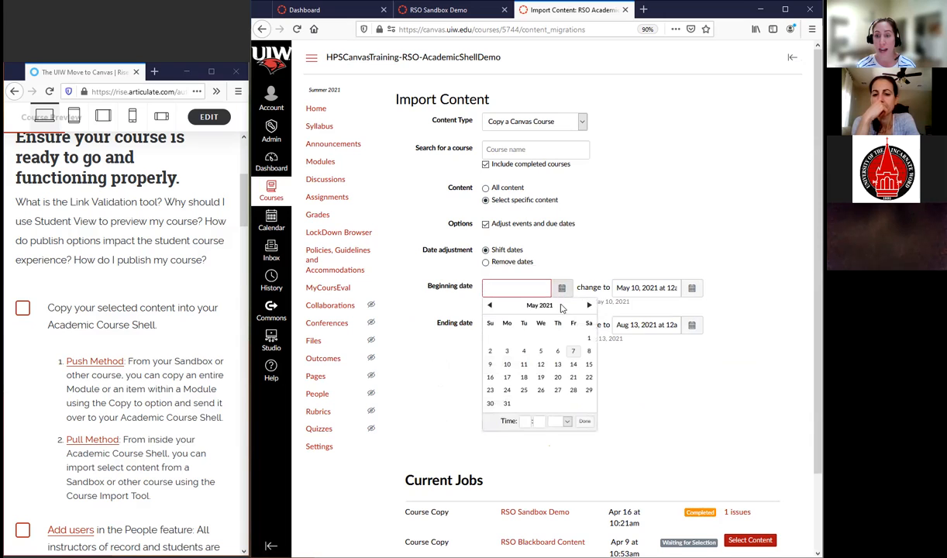
{"action": "left_click", "coordinate": [575, 352]}
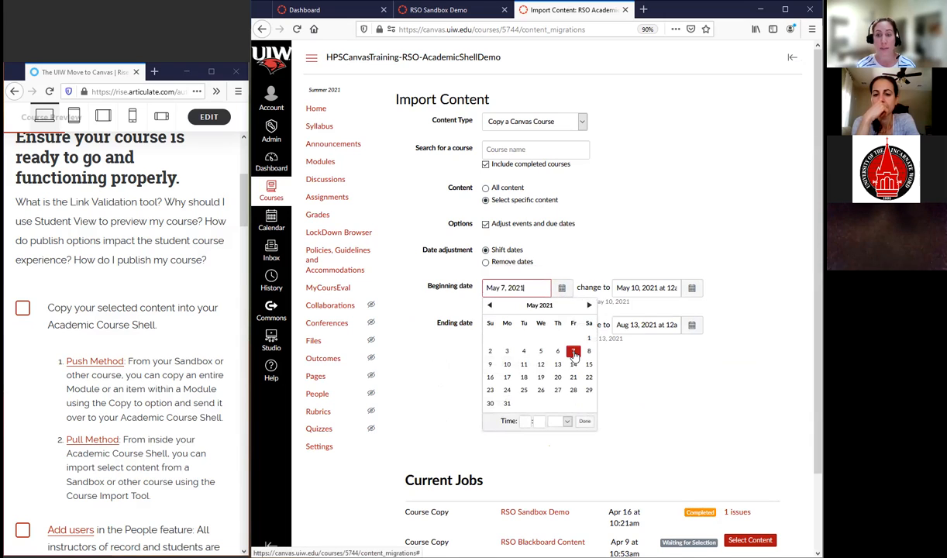
{"action": "left_click", "coordinate": [585, 421]}
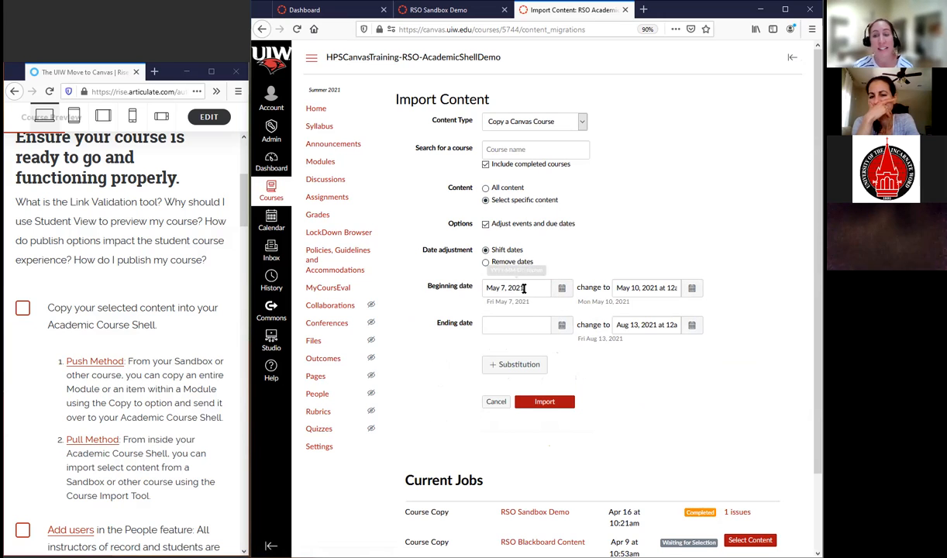
Set the new beginning date for the date shift to May 6, 2022
{"action": "left_click", "coordinate": [691, 289]}
{"action": "left_click", "coordinate": [720, 307]}
{"action": "left_click", "coordinate": [719, 307]}
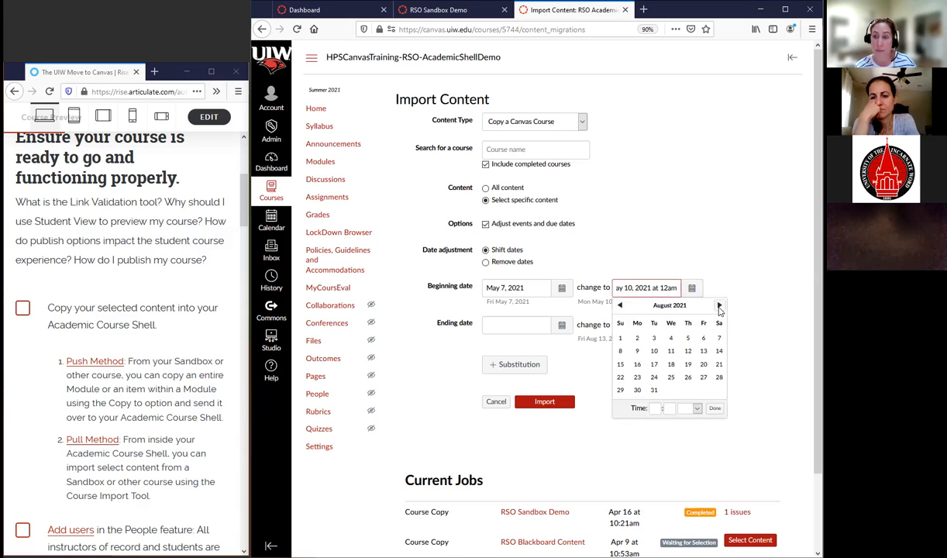
{"action": "left_click", "coordinate": [719, 306]}
{"action": "left_click", "coordinate": [719, 306]}
{"action": "left_click", "coordinate": [719, 307]}
{"action": "left_click", "coordinate": [719, 306]}
{"action": "left_click", "coordinate": [719, 306]}
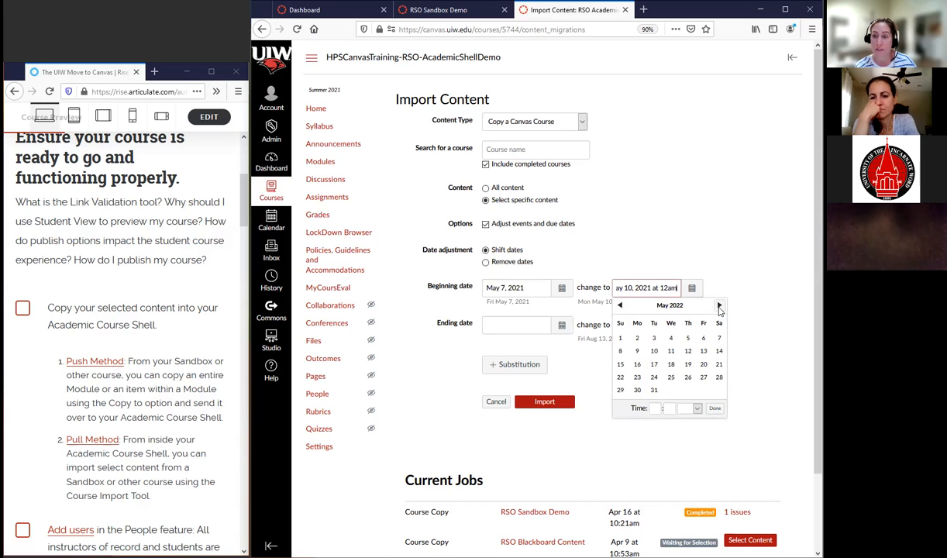
{"action": "left_click", "coordinate": [703, 339]}
{"action": "left_click", "coordinate": [715, 409]}
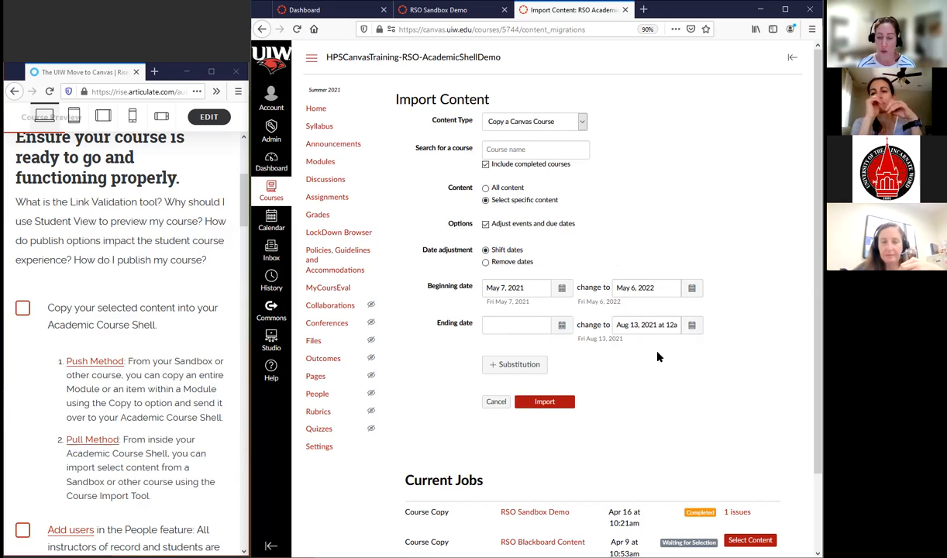
Turn off the adjustment of events and due dates and cancel the course copy import
{"action": "left_click", "coordinate": [486, 200]}
{"action": "left_click", "coordinate": [486, 226]}
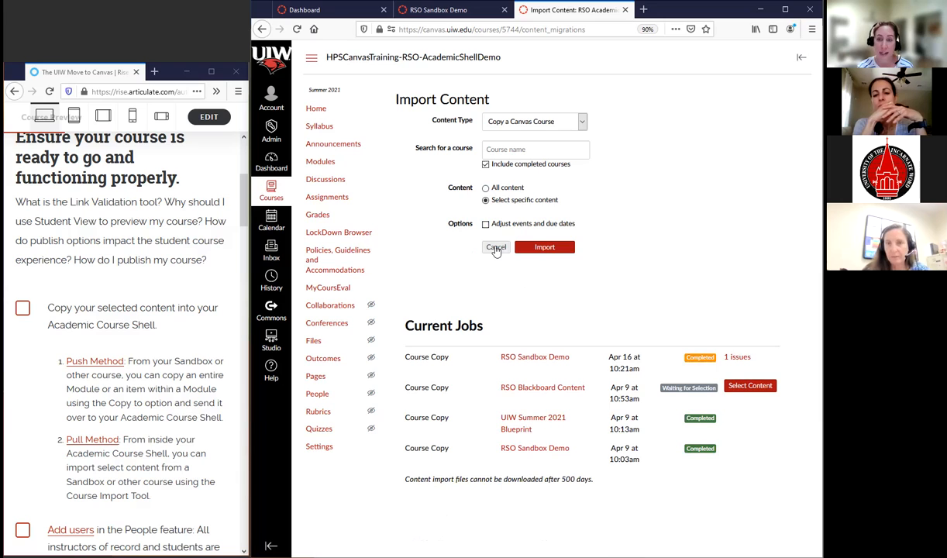
{"action": "left_click", "coordinate": [496, 248]}
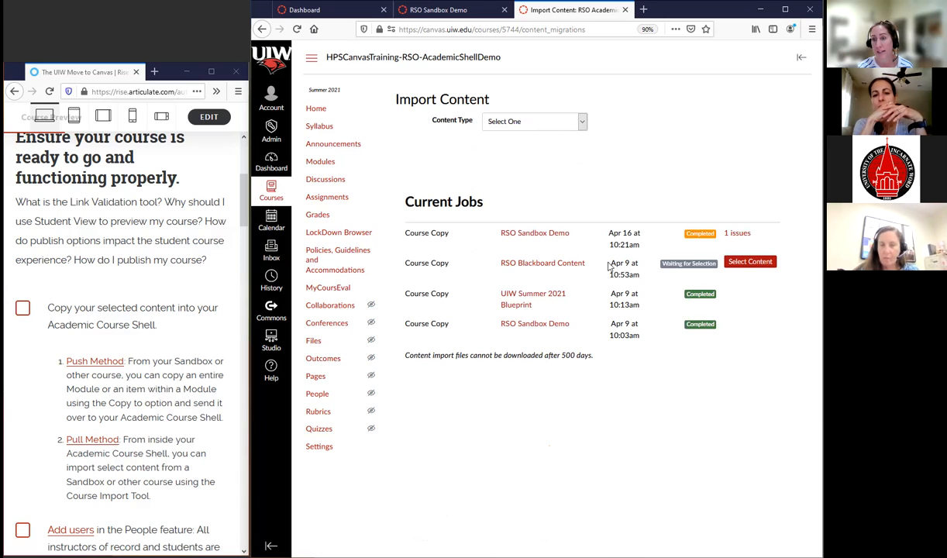
Review the selectable content types for the pending RSO Blackboard Content import and close the selection
{"action": "left_click", "coordinate": [749, 264]}
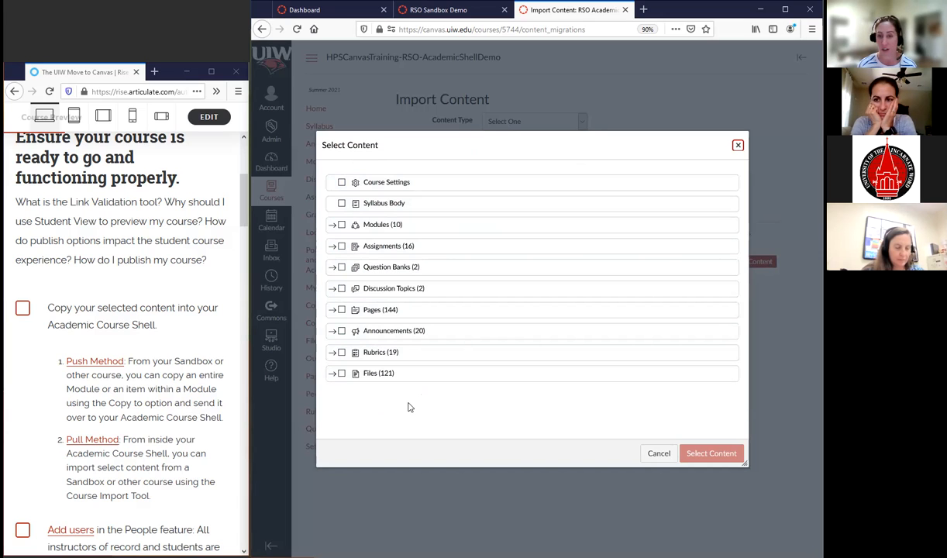
{"action": "left_click", "coordinate": [737, 146]}
Check off the checklist item for copying selected content into the Academic Course Shell and open the academic shell's People page
{"action": "left_click", "coordinate": [22, 308]}
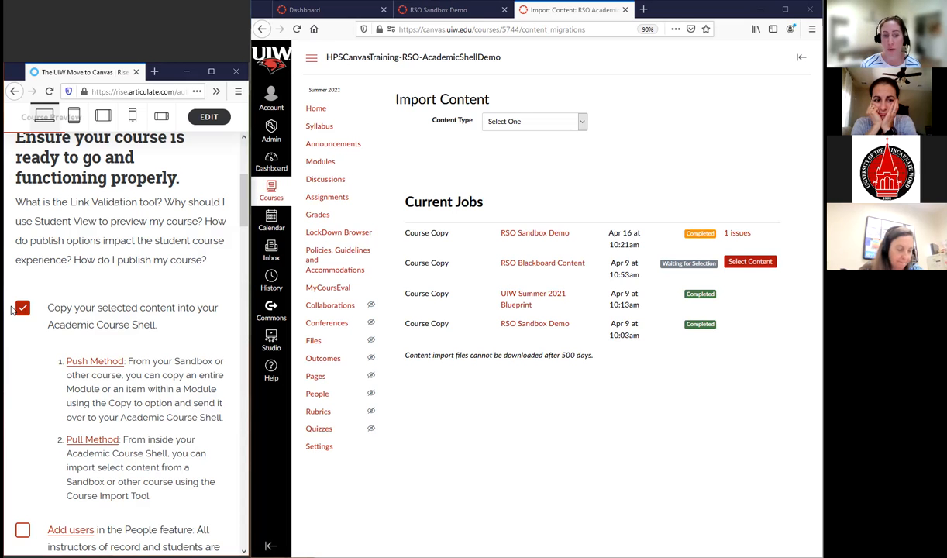
{"action": "scroll", "coordinate": [117, 340], "scroll_direction": "down", "scroll_amount": 1}
{"action": "scroll", "coordinate": [118, 339], "scroll_direction": "down", "scroll_amount": 5}
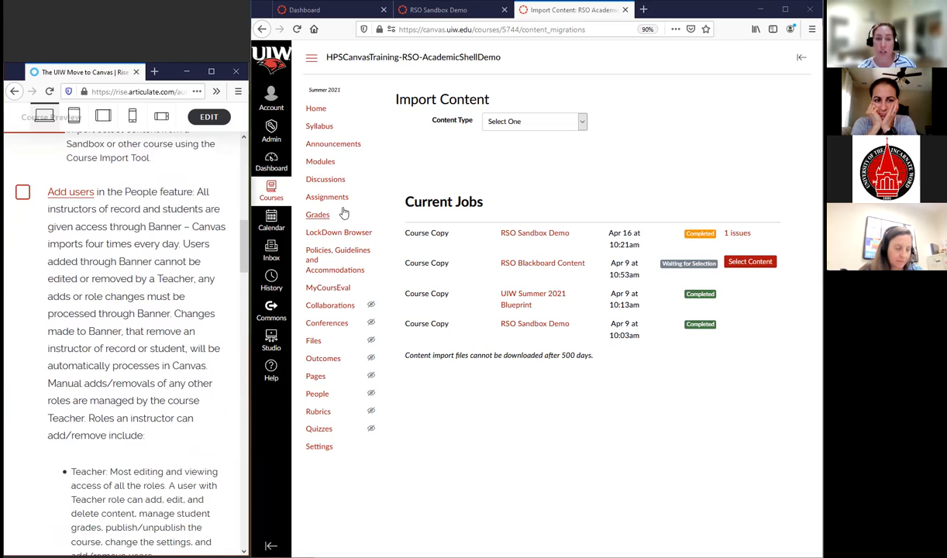
{"action": "left_click", "coordinate": [317, 395]}
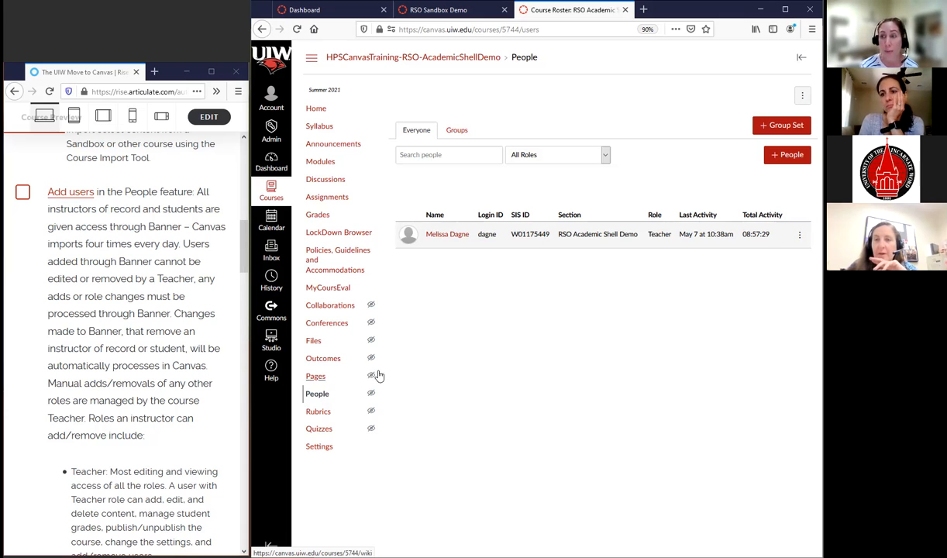
Open the form for adding people to the course and examine the available roles
{"action": "left_click", "coordinate": [792, 156]}
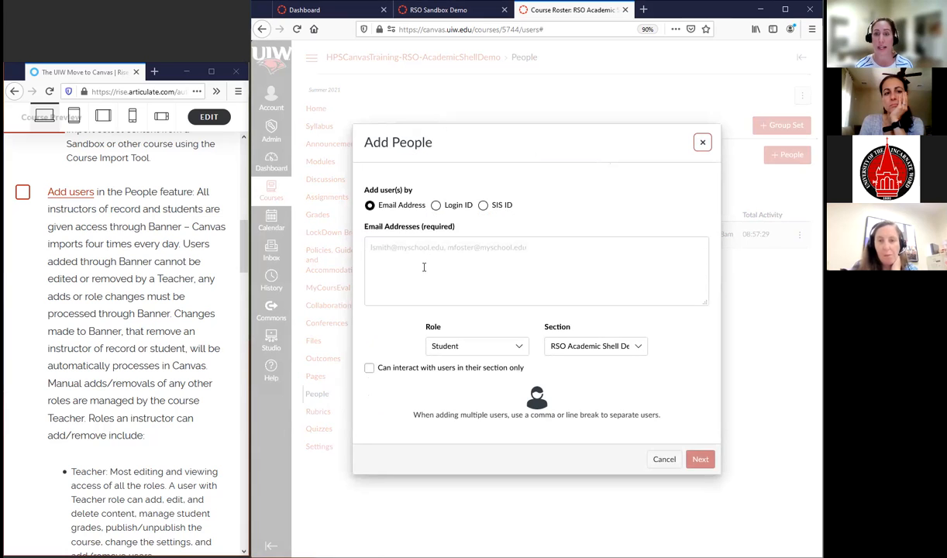
{"action": "left_click", "coordinate": [461, 252]}
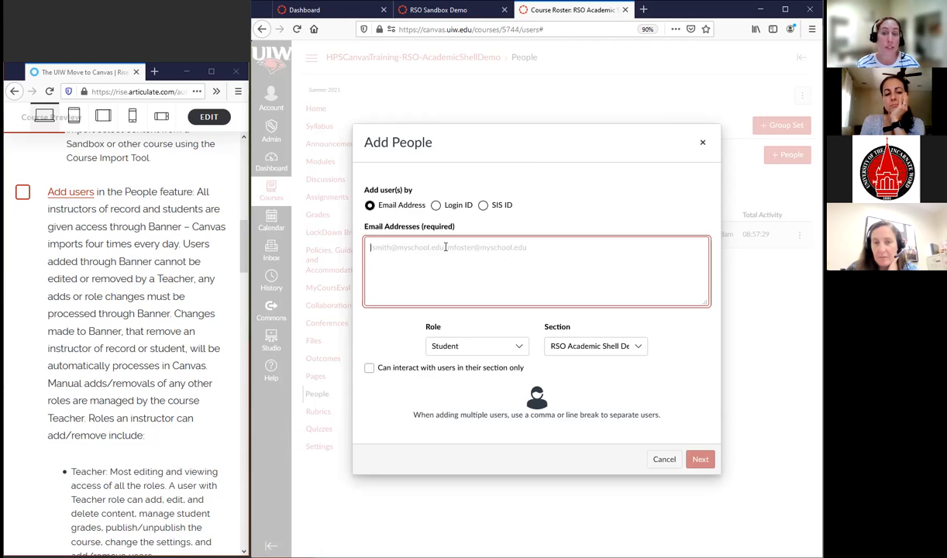
{"action": "left_click", "coordinate": [521, 353]}
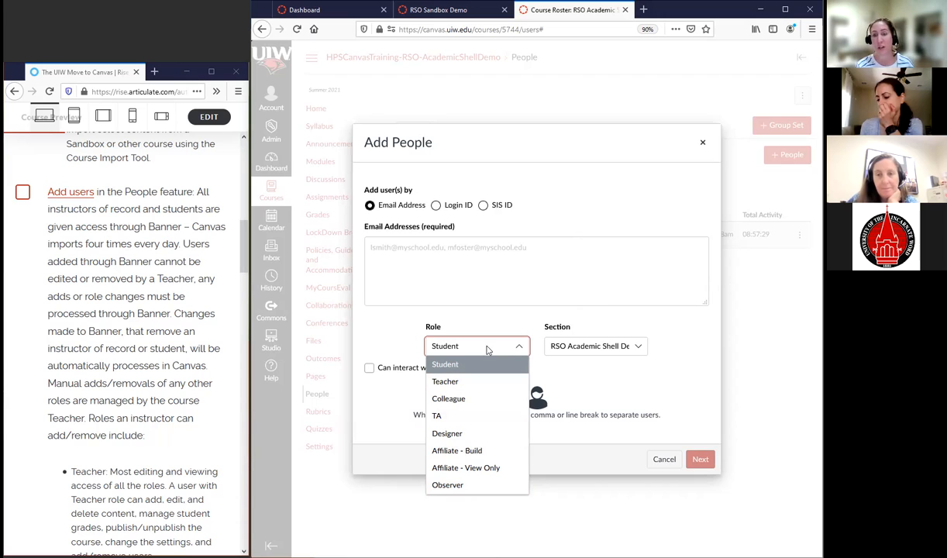
{"action": "left_click", "coordinate": [613, 395]}
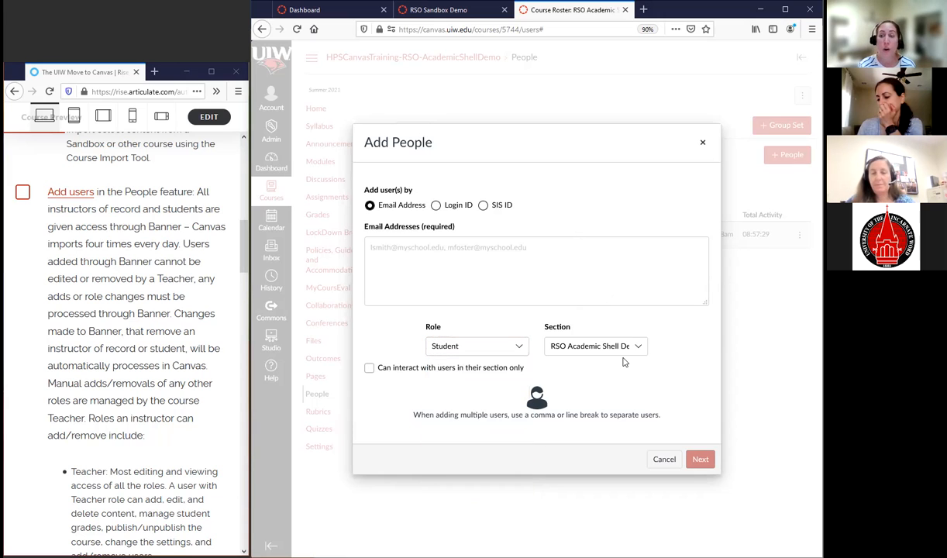
Check the section choices, try the option limiting interaction to users in their own section, and cancel adding people
{"action": "left_click", "coordinate": [639, 347]}
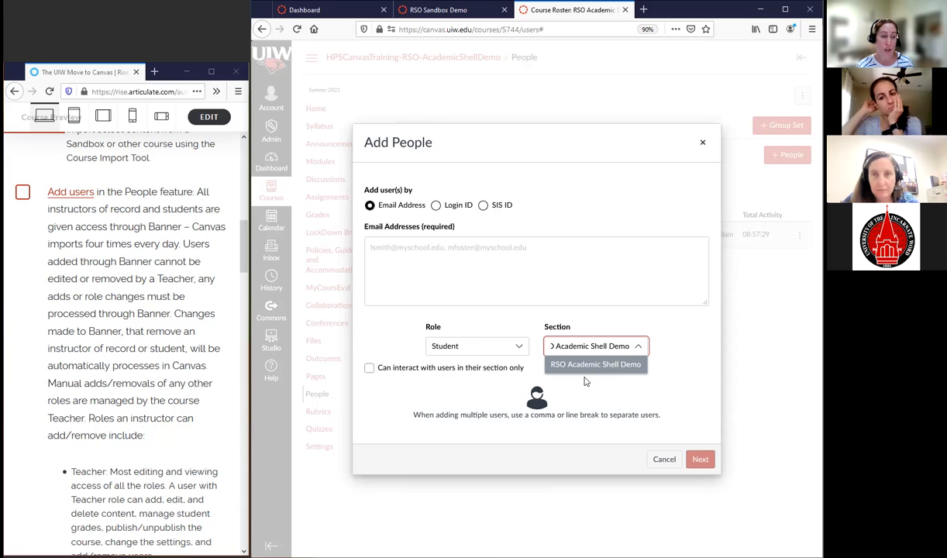
{"action": "left_click", "coordinate": [370, 369]}
{"action": "left_click", "coordinate": [369, 369]}
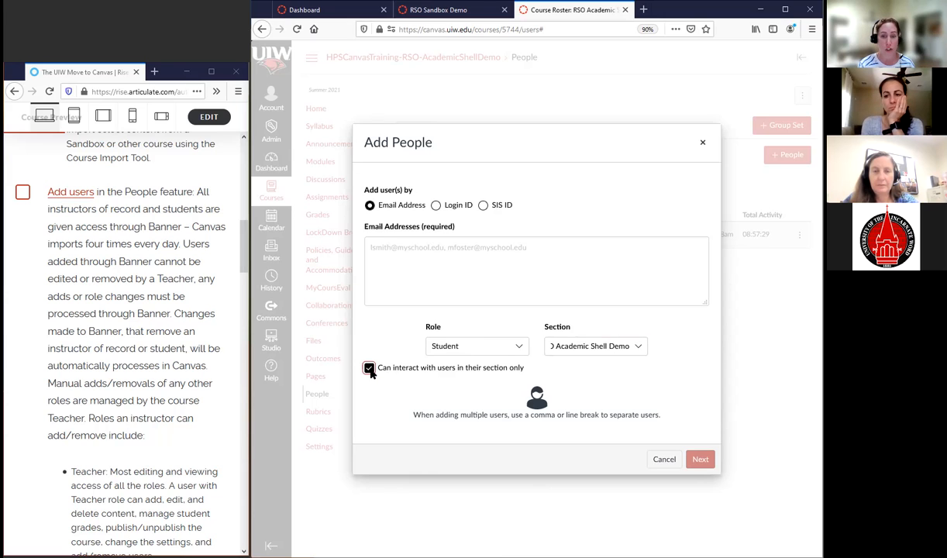
{"action": "left_click", "coordinate": [370, 368]}
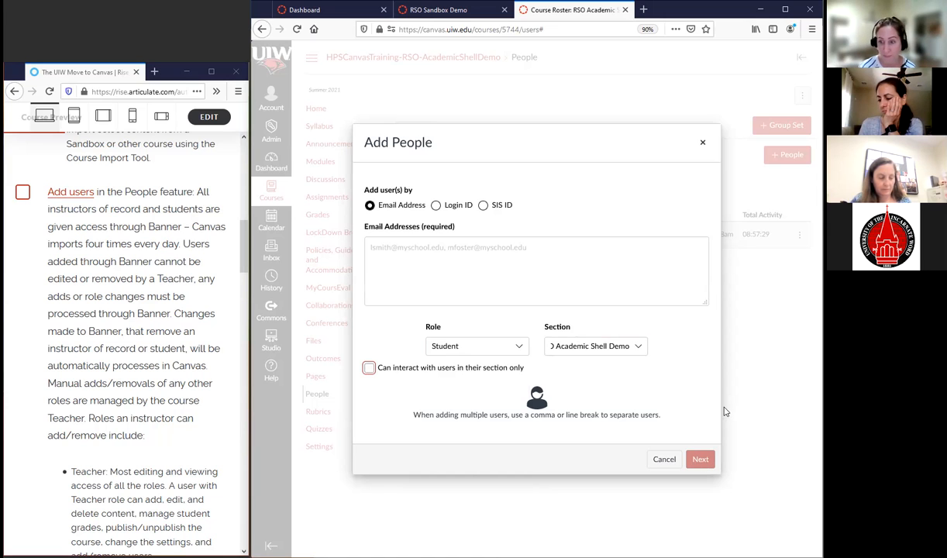
{"action": "left_click", "coordinate": [665, 459]}
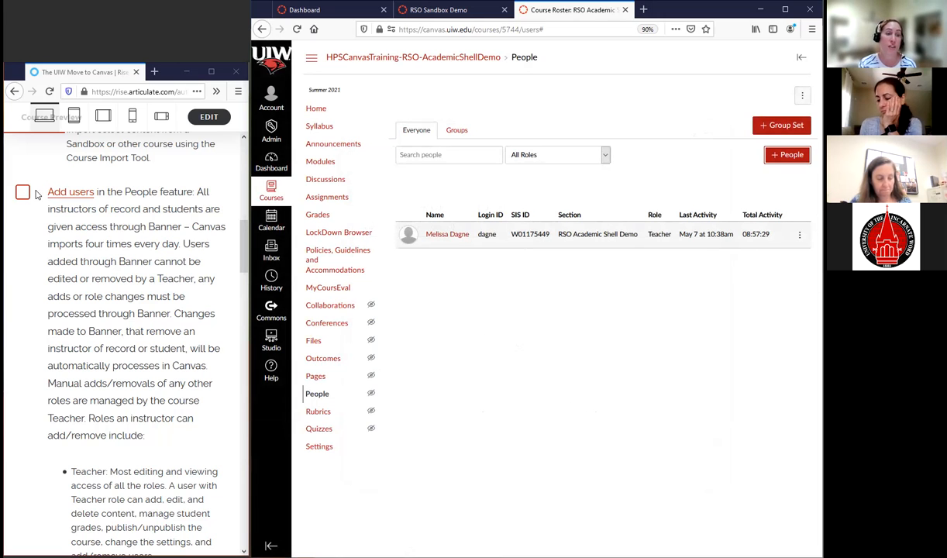
Start a new group set in the academic shell and name it Final Project Groups
{"action": "scroll", "coordinate": [116, 248], "scroll_direction": "down", "scroll_amount": 3}
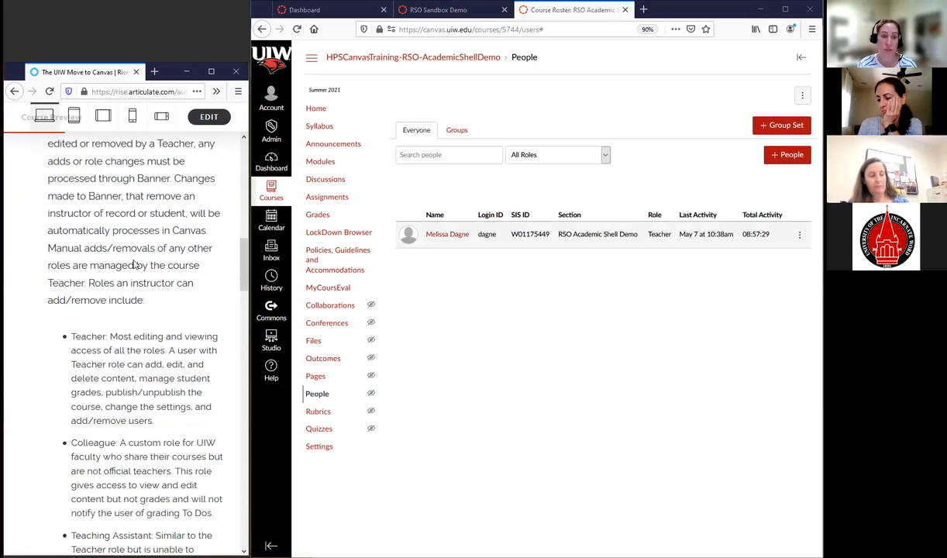
{"action": "scroll", "coordinate": [137, 279], "scroll_direction": "down", "scroll_amount": 15}
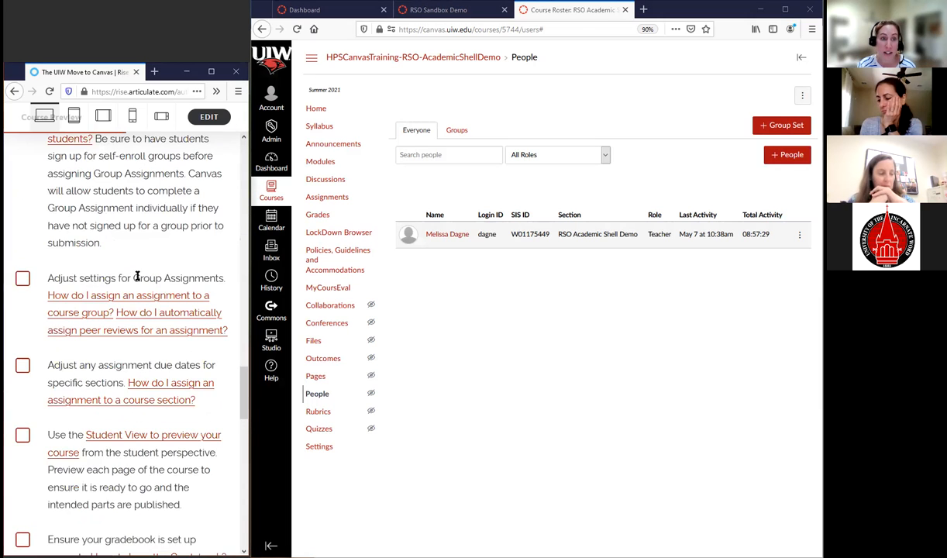
{"action": "scroll", "coordinate": [138, 276], "scroll_direction": "up", "scroll_amount": 4}
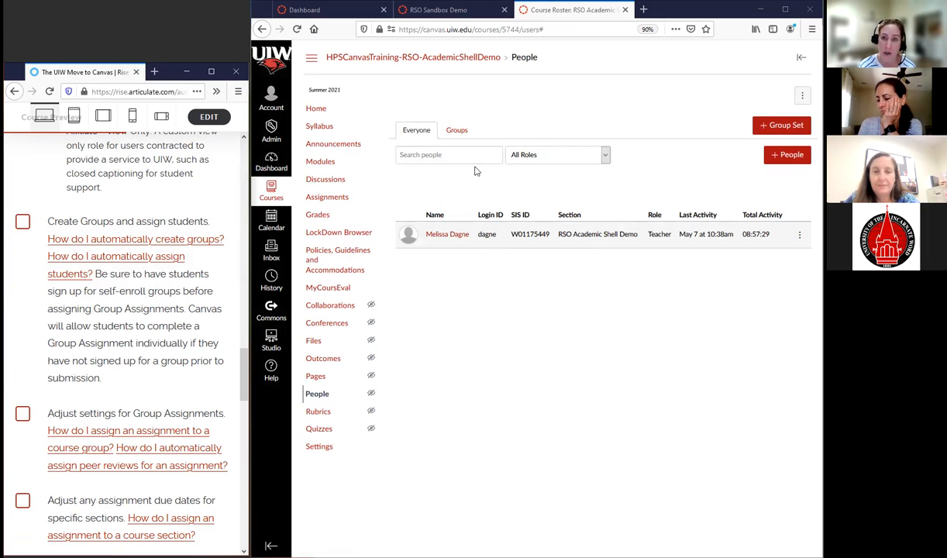
{"action": "left_click", "coordinate": [779, 124]}
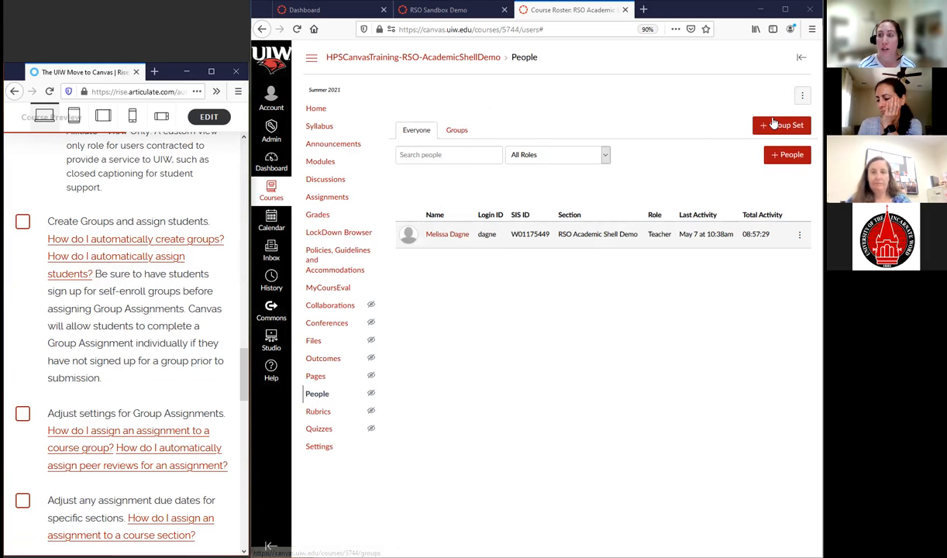
{"action": "left_click", "coordinate": [773, 127]}
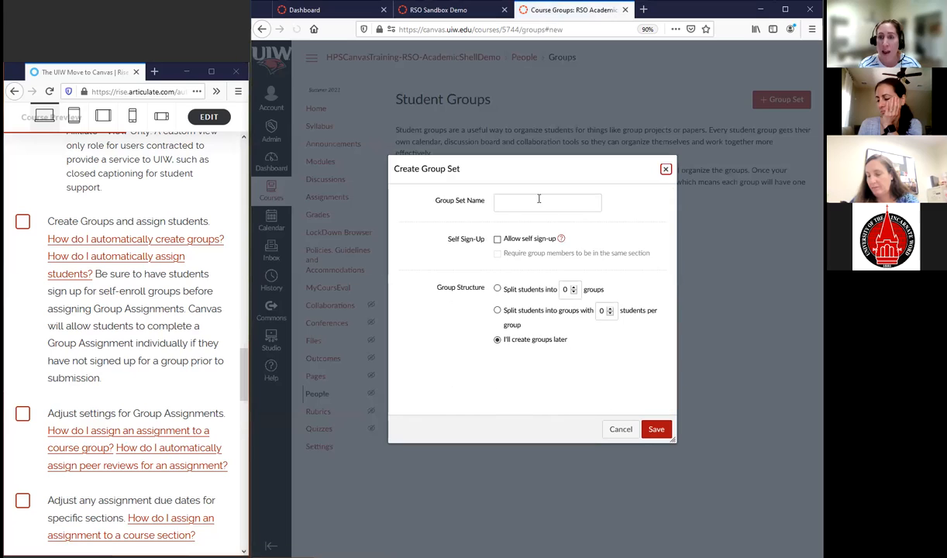
{"action": "left_click", "coordinate": [538, 203]}
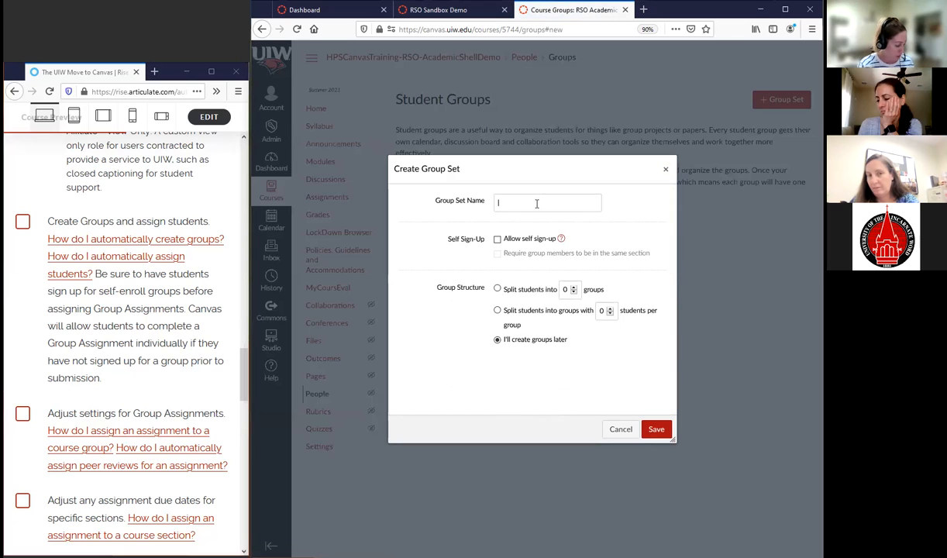
{"action": "type", "text": "fina"}
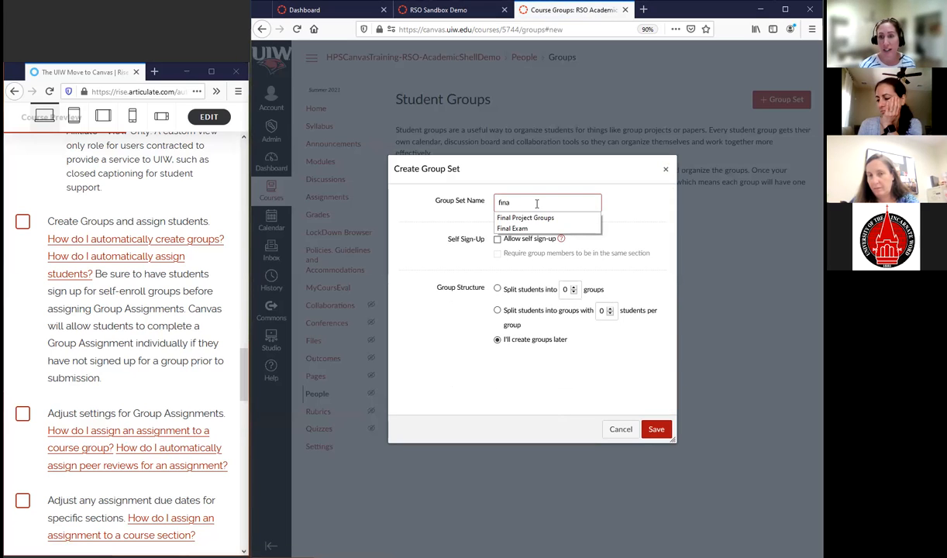
{"action": "left_click", "coordinate": [527, 218]}
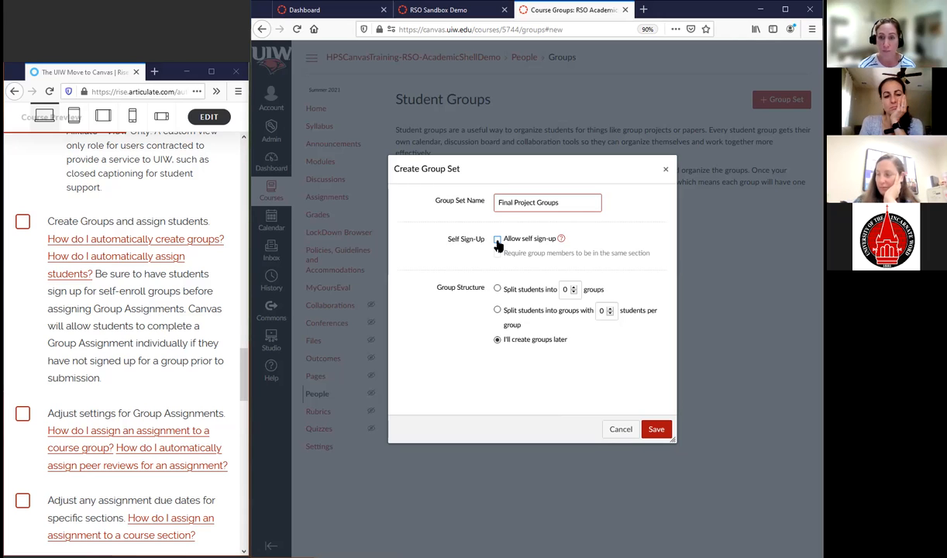
Set the group structure to split students into 3 groups and save the group set
{"action": "left_click", "coordinate": [498, 289]}
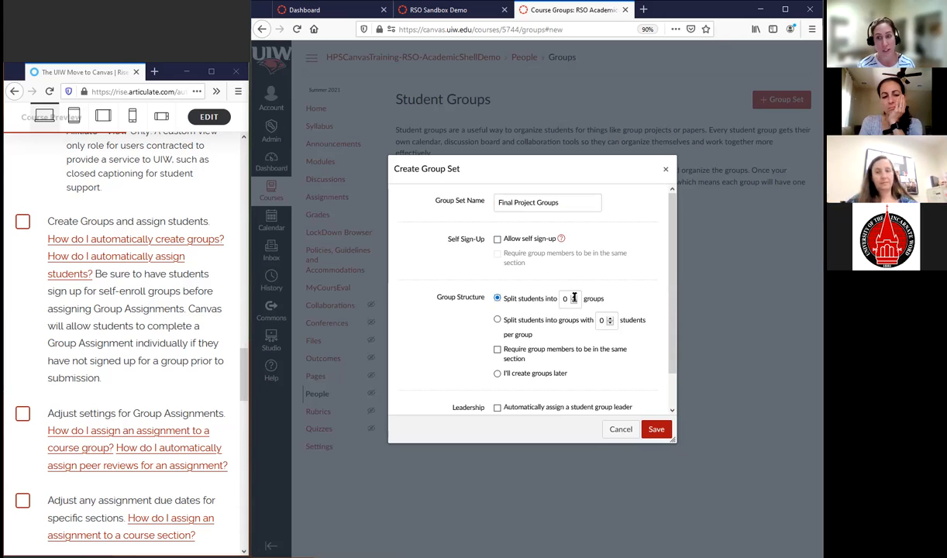
{"action": "scroll", "coordinate": [519, 373], "scroll_direction": "down", "scroll_amount": 1}
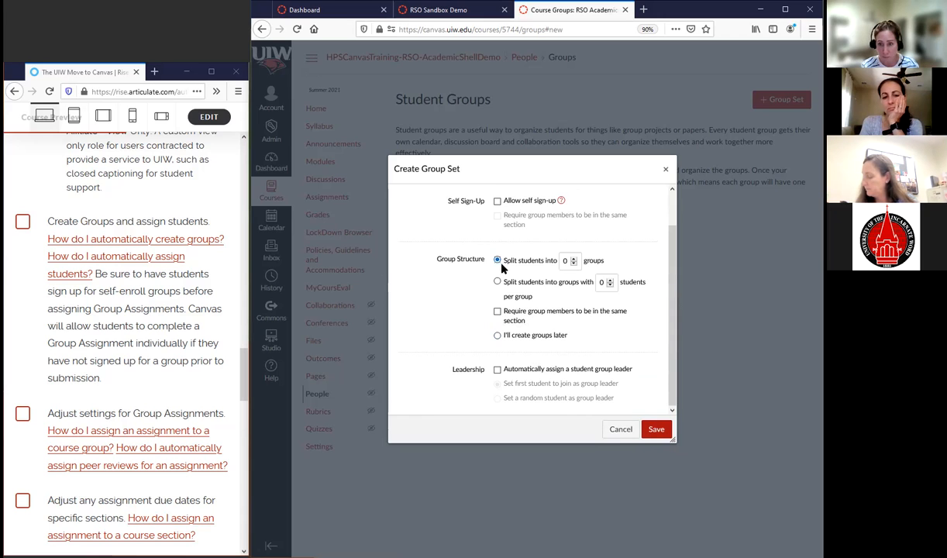
{"action": "left_click", "coordinate": [575, 258]}
{"action": "left_click", "coordinate": [574, 261]}
{"action": "left_click", "coordinate": [656, 429]}
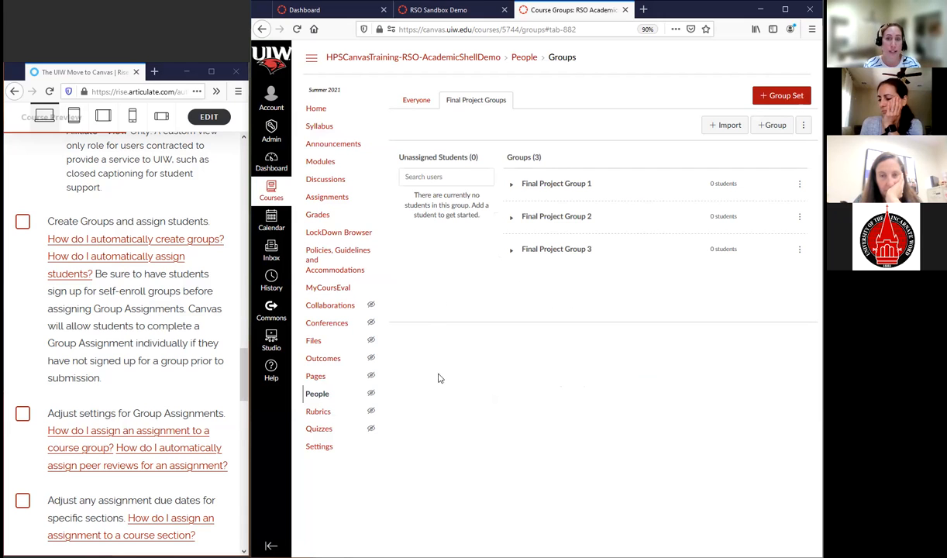
{"action": "left_click_drag", "start_coordinate": [464, 186], "coordinate": [449, 215]}
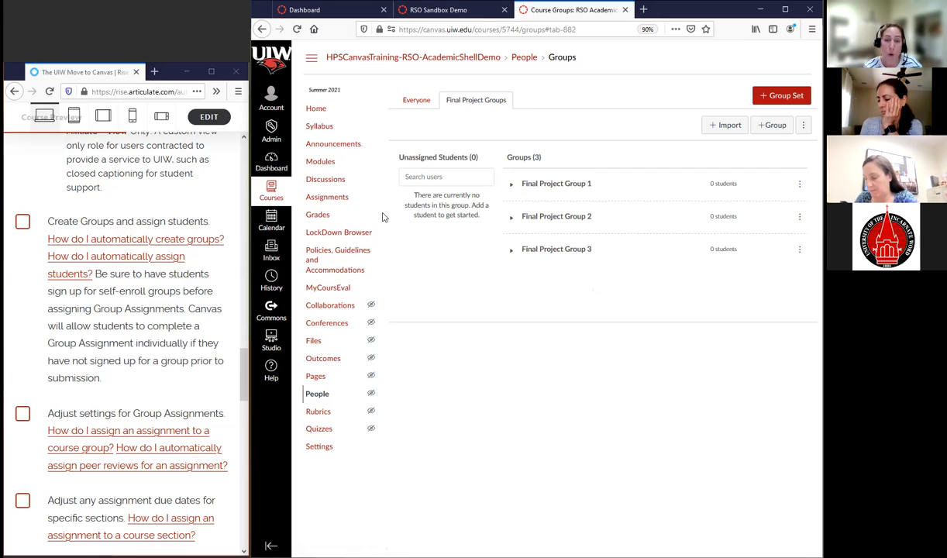
Open the Final lecture exam assignment for editing and bring up its group assignment settings
{"action": "left_click", "coordinate": [335, 200]}
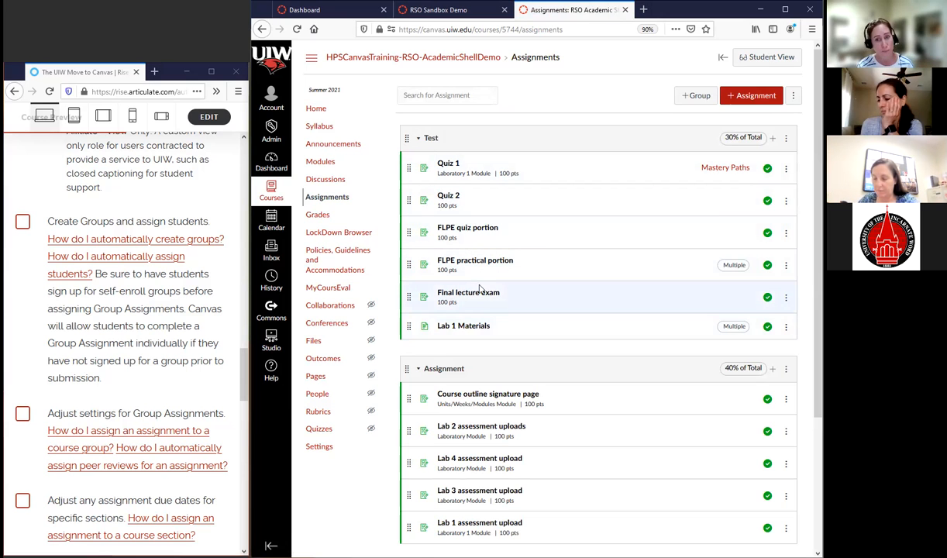
{"action": "scroll", "coordinate": [535, 318], "scroll_direction": "down", "scroll_amount": 4}
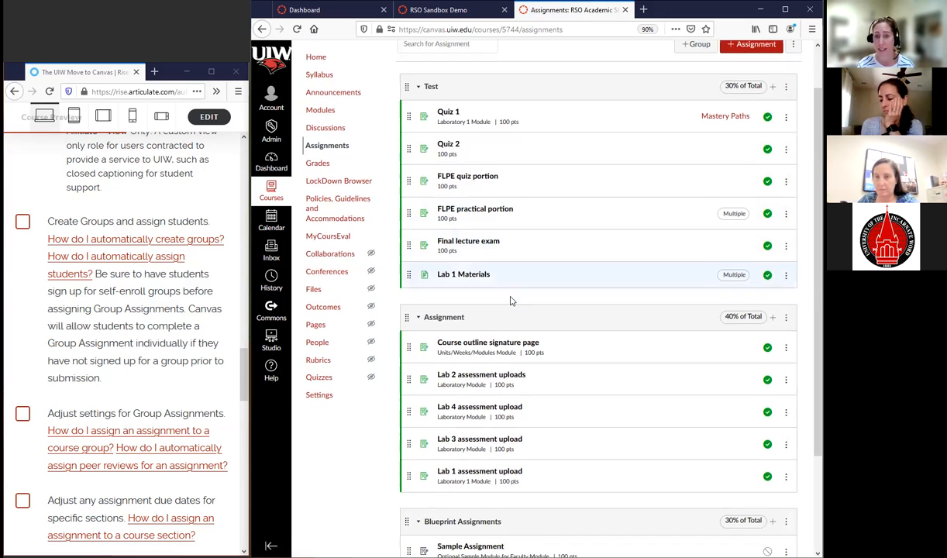
{"action": "scroll", "coordinate": [565, 334], "scroll_direction": "up", "scroll_amount": 1}
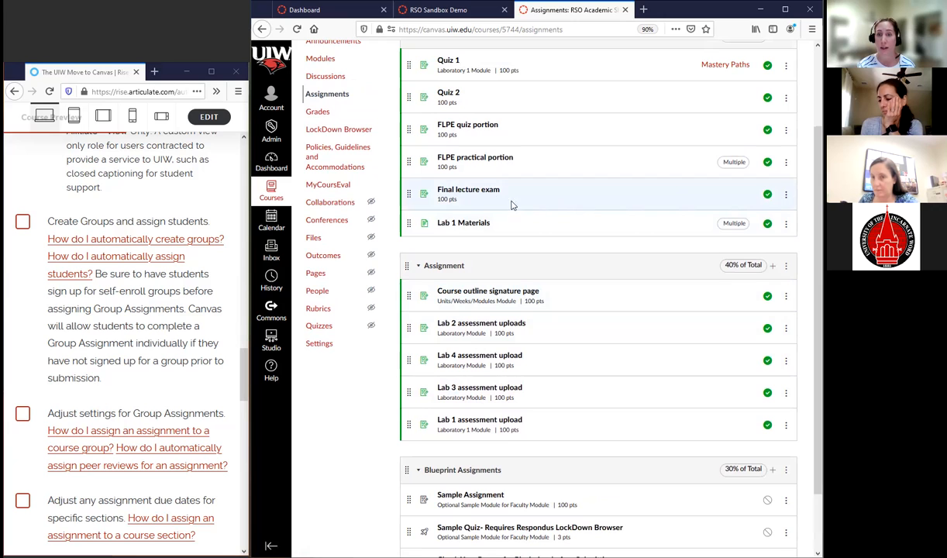
{"action": "left_click", "coordinate": [485, 194]}
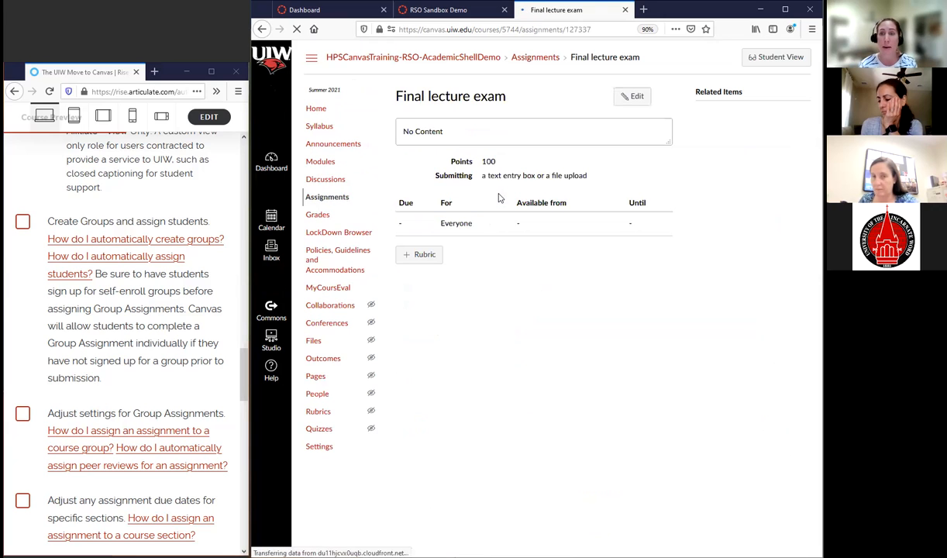
{"action": "left_click", "coordinate": [631, 96]}
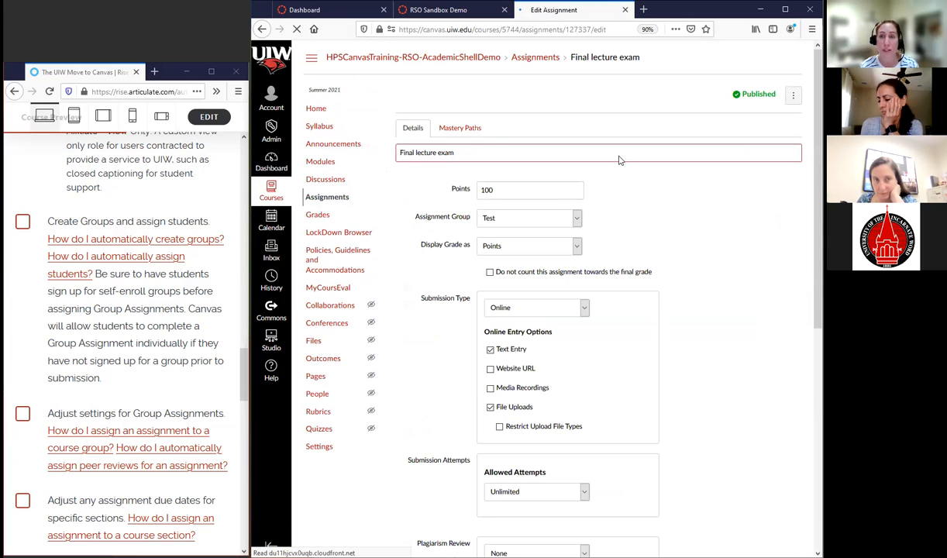
{"action": "scroll", "coordinate": [546, 302], "scroll_direction": "down", "scroll_amount": 10}
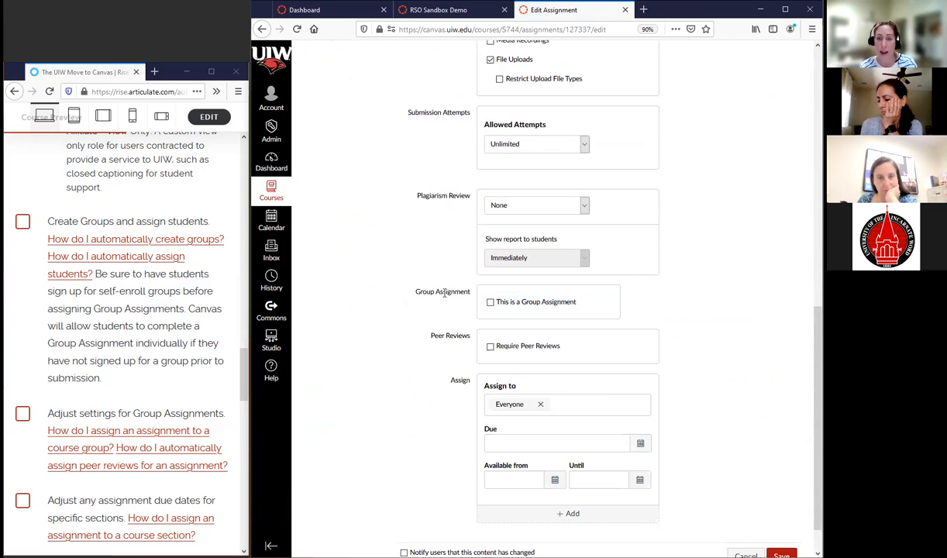
Try making the exam a group assignment, view and cancel the new group category form, and choose the Final Project Groups set
{"action": "left_click", "coordinate": [490, 304]}
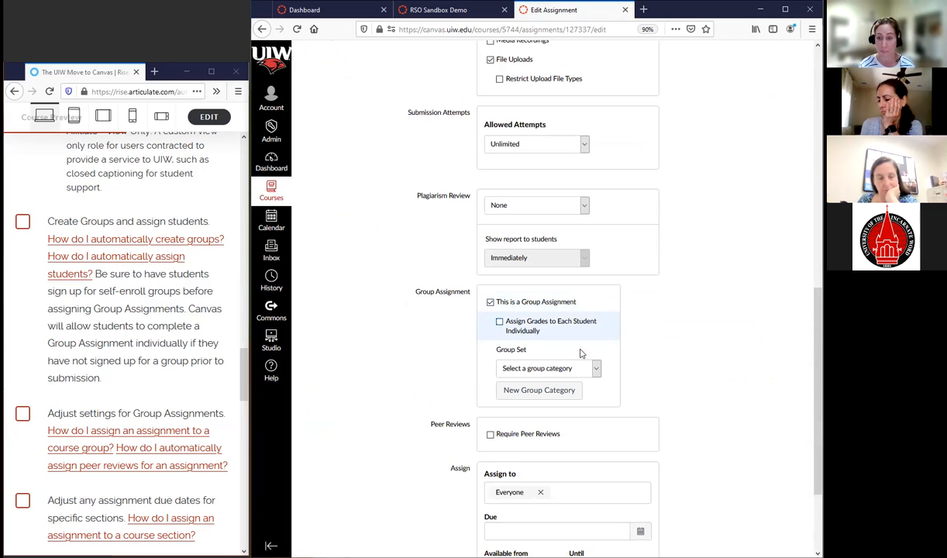
{"action": "left_click", "coordinate": [597, 370]}
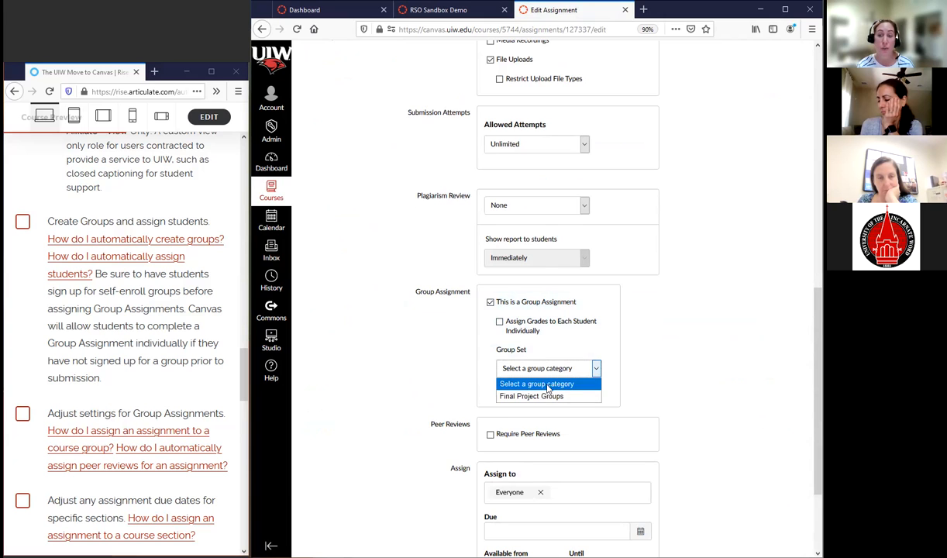
{"action": "left_click", "coordinate": [556, 385]}
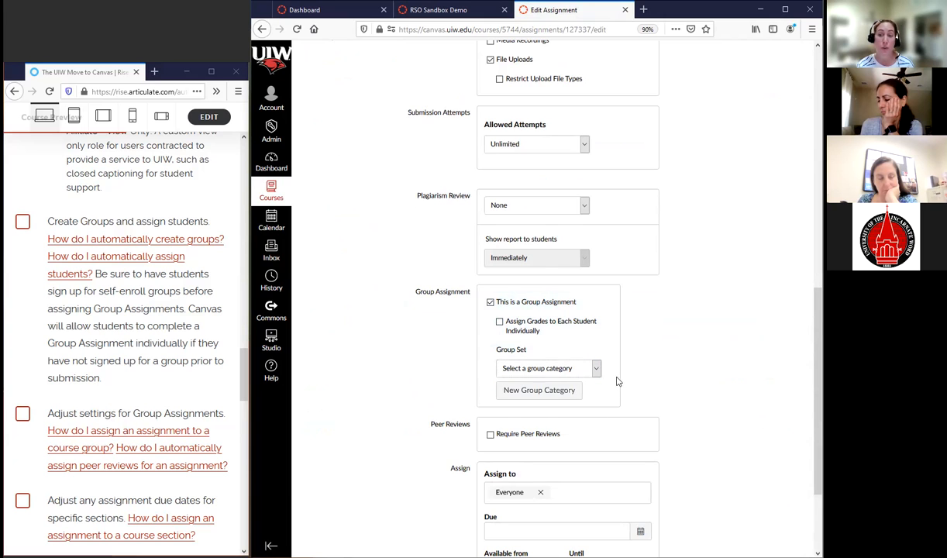
{"action": "left_click", "coordinate": [531, 393]}
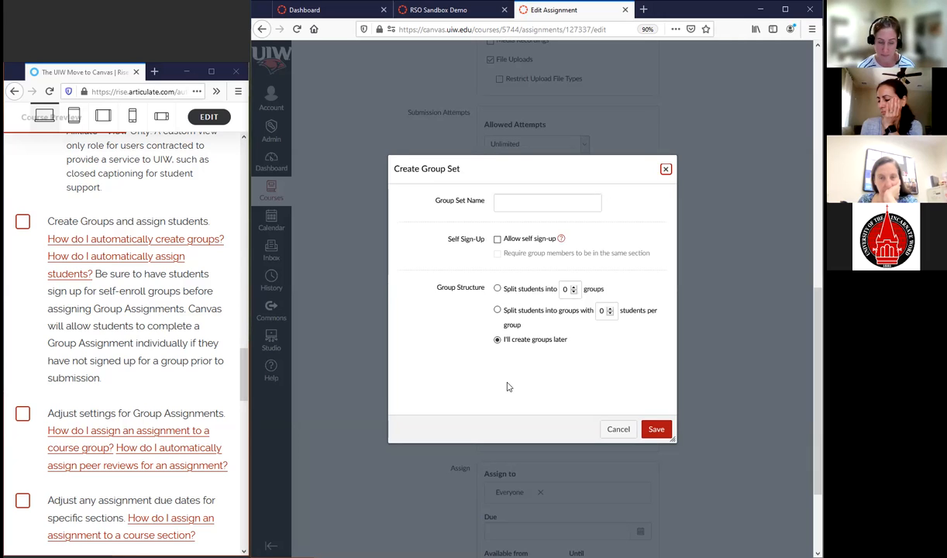
{"action": "left_click", "coordinate": [617, 429]}
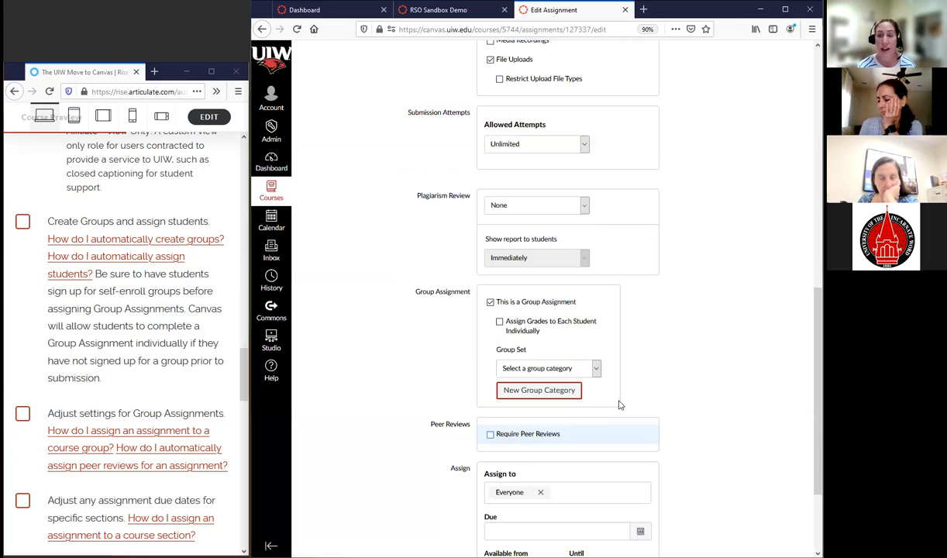
{"action": "left_click", "coordinate": [593, 369]}
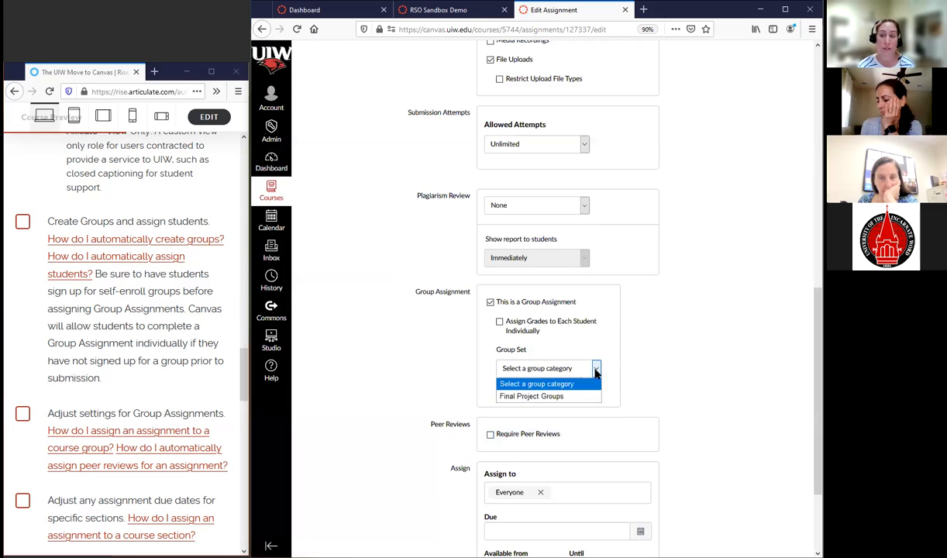
{"action": "left_click", "coordinate": [539, 397]}
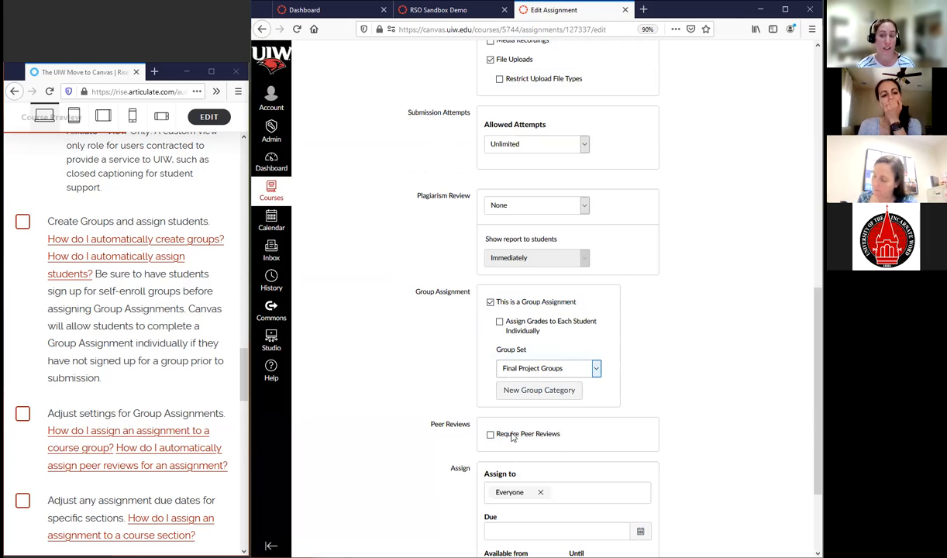
Examine which sections and groups the Final lecture exam can be assigned to and close the choices
{"action": "scroll", "coordinate": [550, 237], "scroll_direction": "down", "scroll_amount": 3}
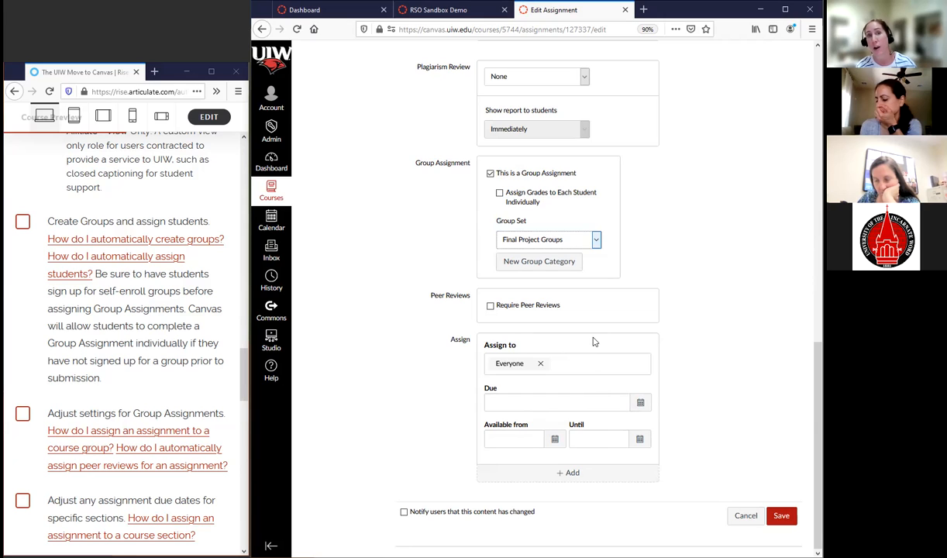
{"action": "left_click", "coordinate": [547, 365]}
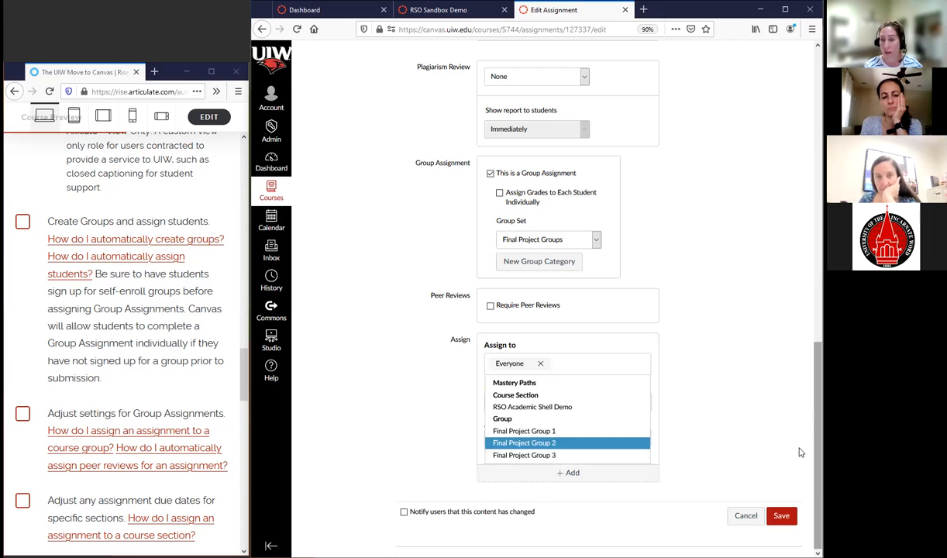
{"action": "left_click", "coordinate": [768, 399]}
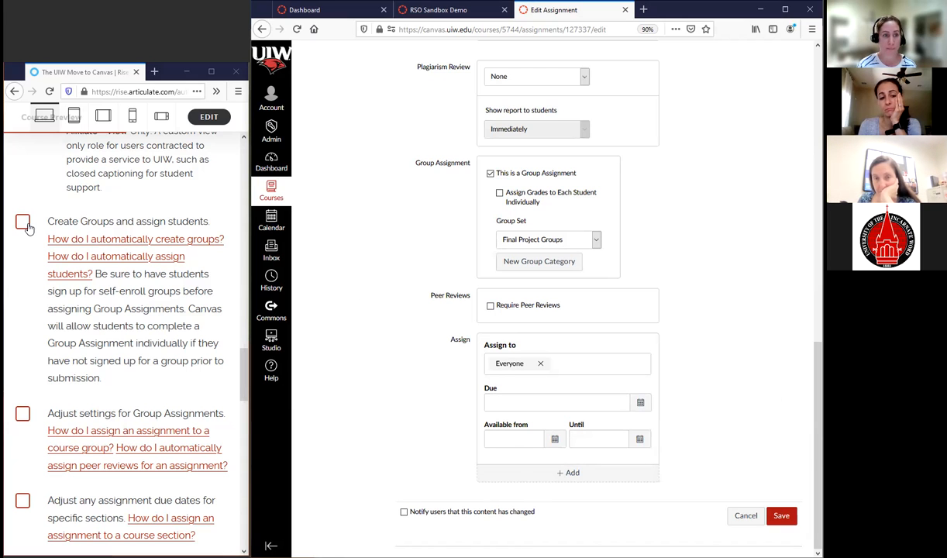
Check off the checklist items for group assignment settings and section-specific due dates, and cancel editing the Final lecture exam
{"action": "left_click", "coordinate": [21, 415]}
{"action": "scroll", "coordinate": [110, 384], "scroll_direction": "down", "scroll_amount": 3}
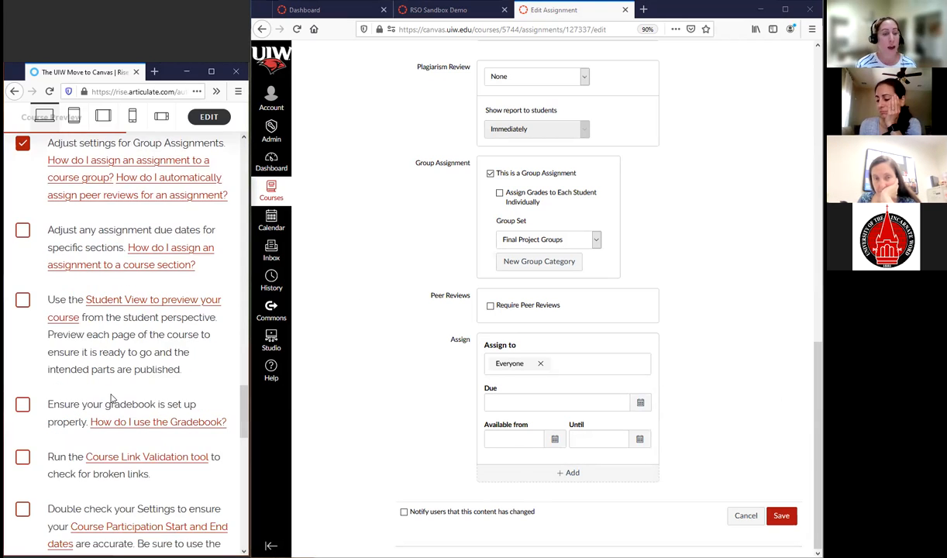
{"action": "left_click", "coordinate": [22, 232]}
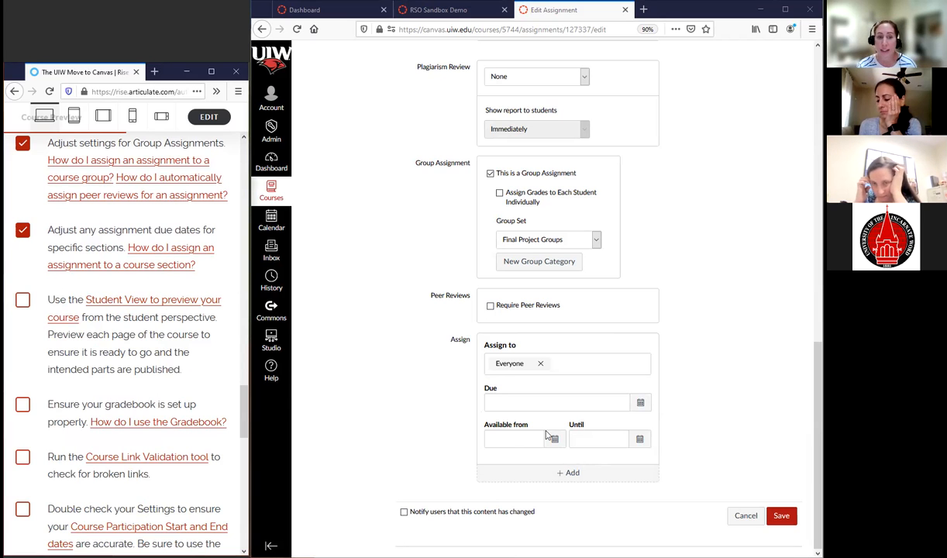
{"action": "left_click", "coordinate": [745, 517]}
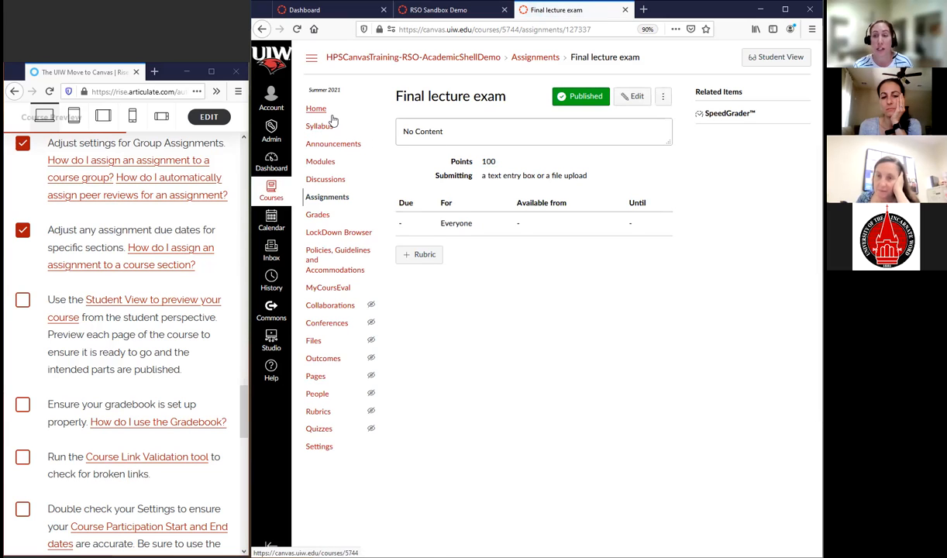
View the course's Home and Syllabus pages, and enter Student View from the course home page
{"action": "left_click", "coordinate": [317, 113]}
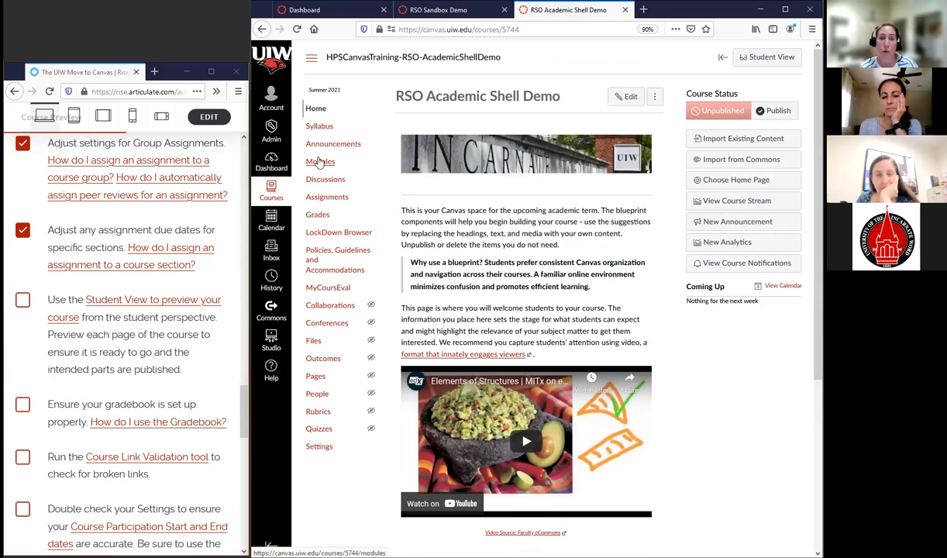
{"action": "left_click", "coordinate": [319, 126]}
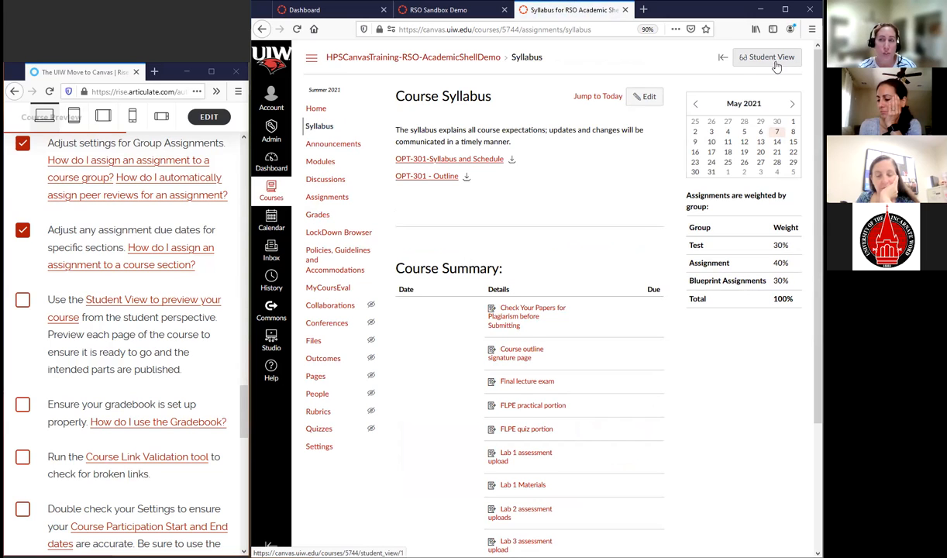
{"action": "left_click", "coordinate": [315, 109]}
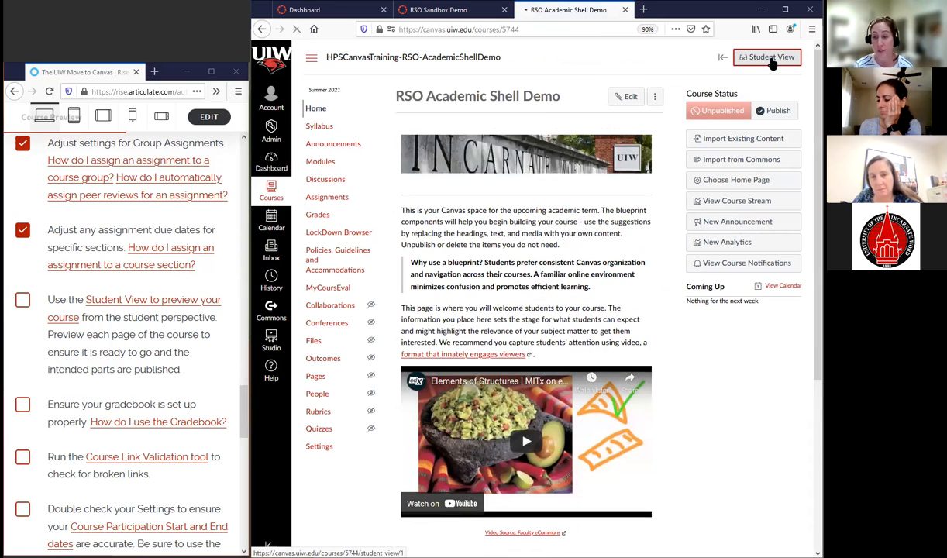
{"action": "left_click", "coordinate": [771, 58]}
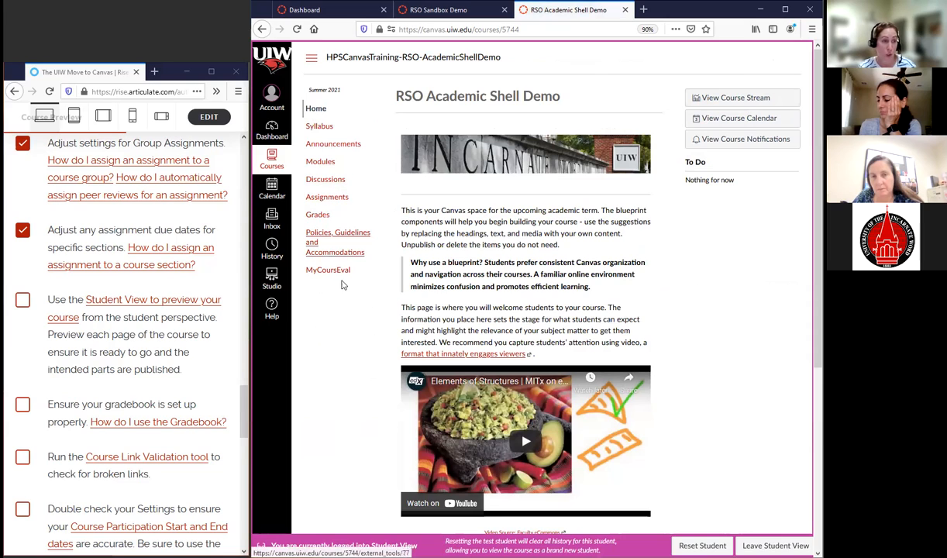
View the course's Assignments page as a student, compare the date and type arrangements, and leave the list shown by type
{"action": "left_click", "coordinate": [326, 197]}
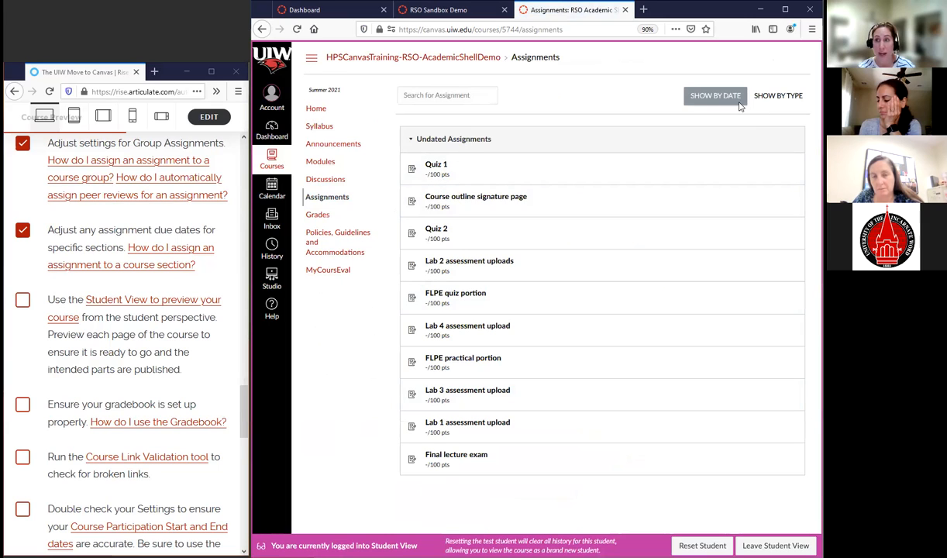
{"action": "left_click", "coordinate": [779, 96]}
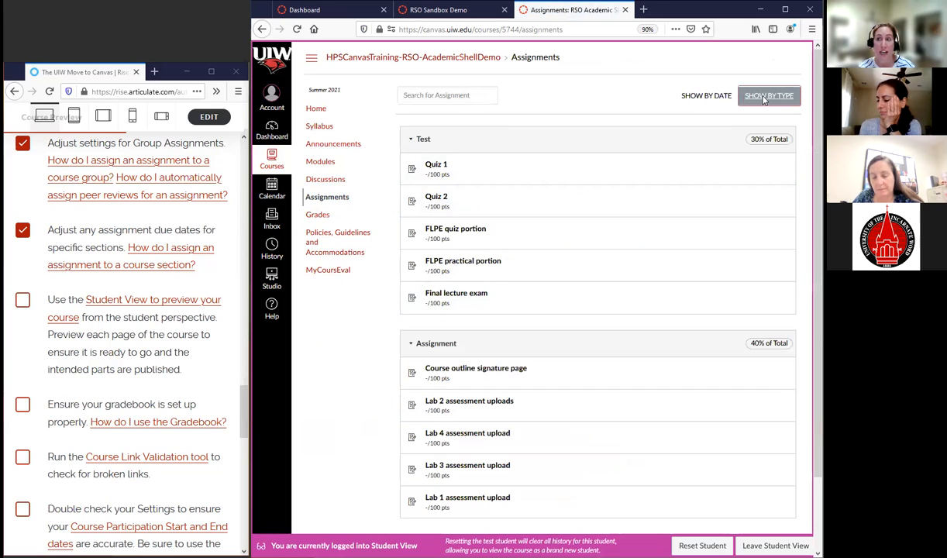
{"action": "left_click", "coordinate": [720, 98]}
{"action": "left_click", "coordinate": [776, 96]}
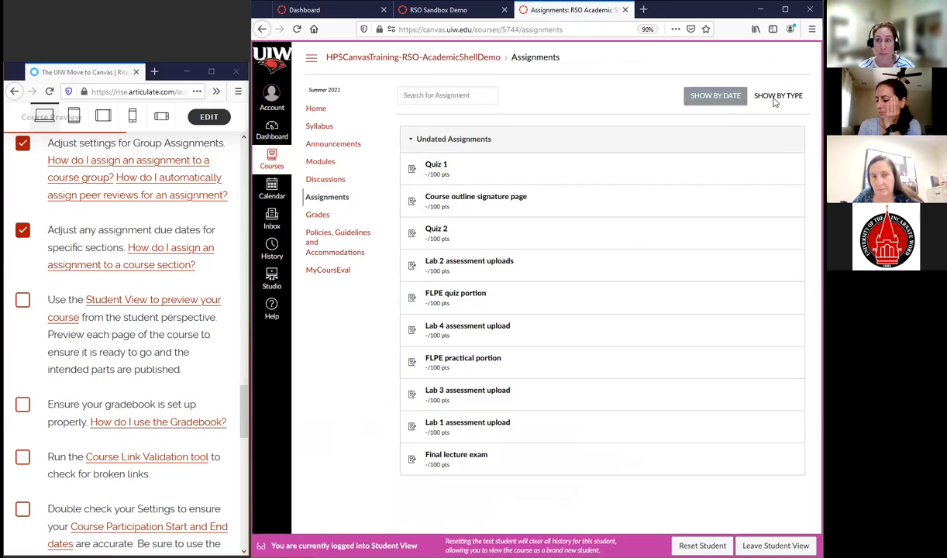
View Quiz 1 as a student and choose File as the submission type to examine its upload options
{"action": "left_click", "coordinate": [437, 167]}
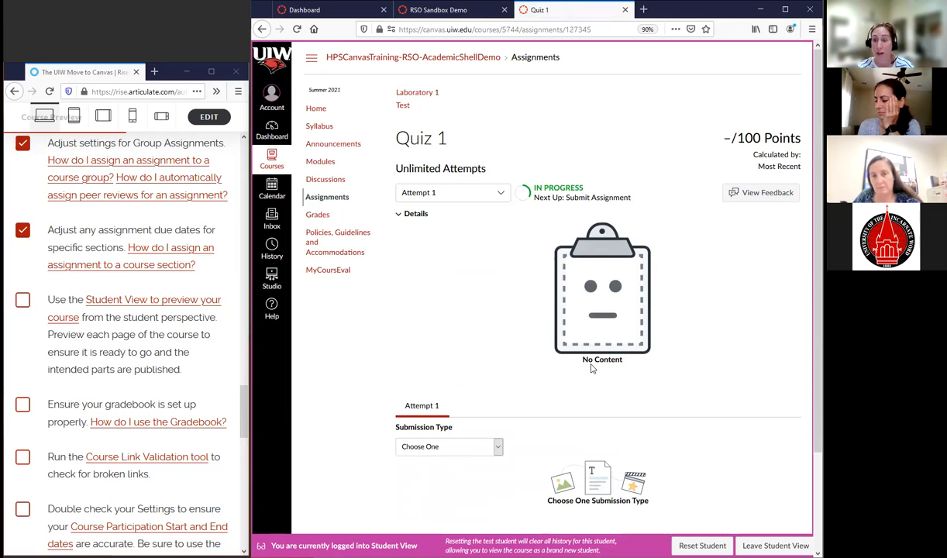
{"action": "left_click", "coordinate": [442, 448]}
{"action": "left_click", "coordinate": [407, 475]}
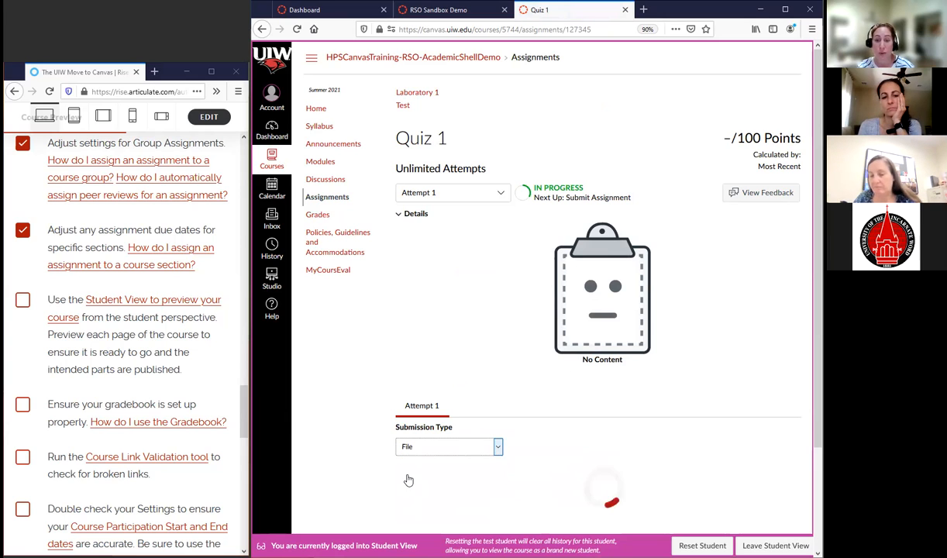
{"action": "scroll", "coordinate": [607, 431], "scroll_direction": "down", "scroll_amount": 3}
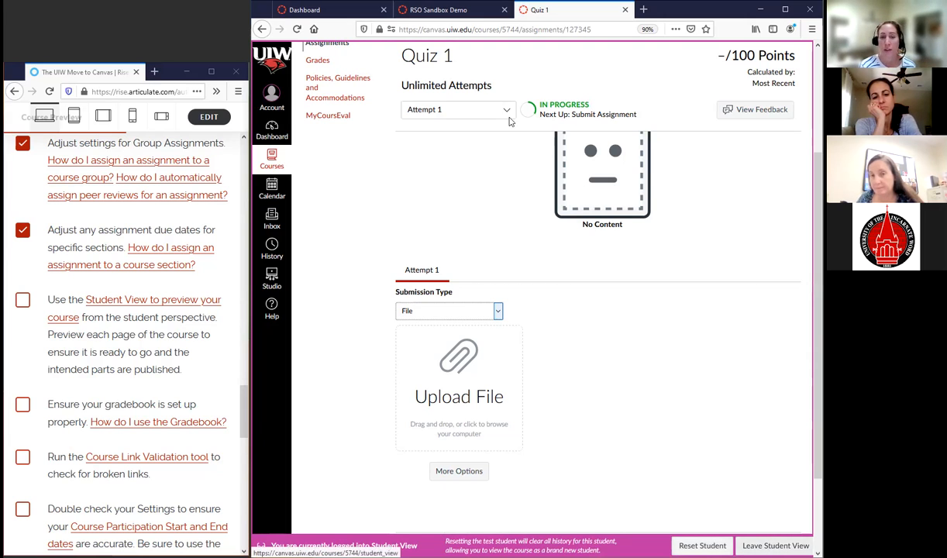
Examine the test student's Grades page, including the assignment list, group weights and Arrange By choices, keeping the Assignment Group arrangement
{"action": "scroll", "coordinate": [324, 197], "scroll_direction": "up", "scroll_amount": 2}
{"action": "left_click", "coordinate": [317, 164]}
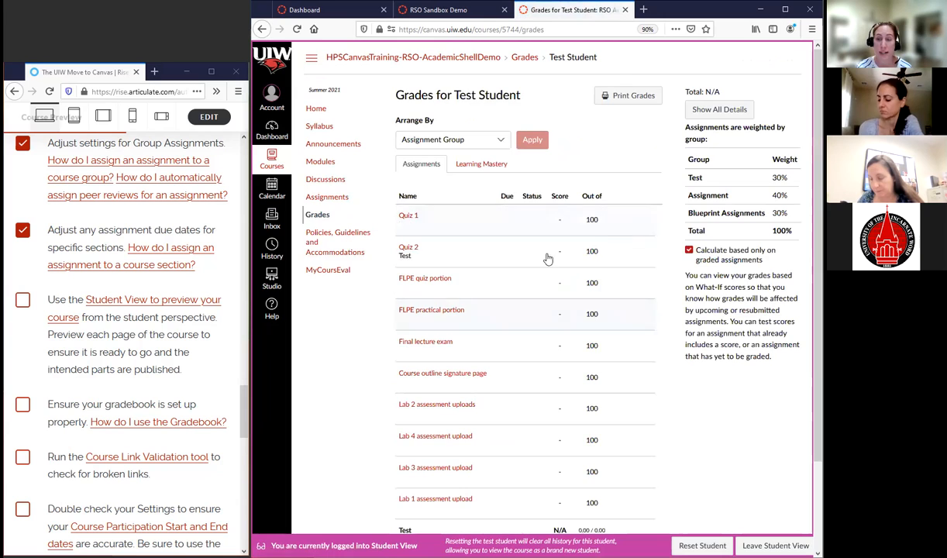
{"action": "scroll", "coordinate": [549, 258], "scroll_direction": "down", "scroll_amount": 3}
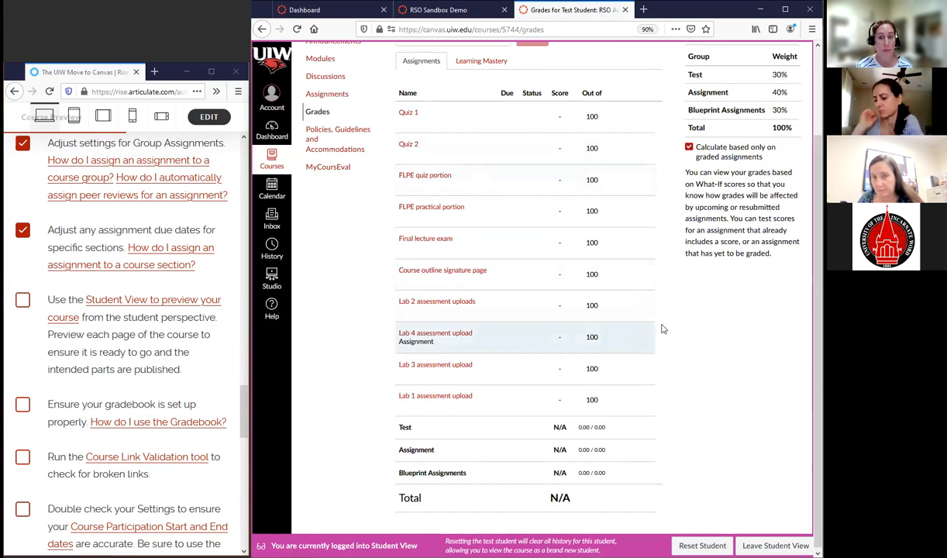
{"action": "scroll", "coordinate": [717, 354], "scroll_direction": "up", "scroll_amount": 2}
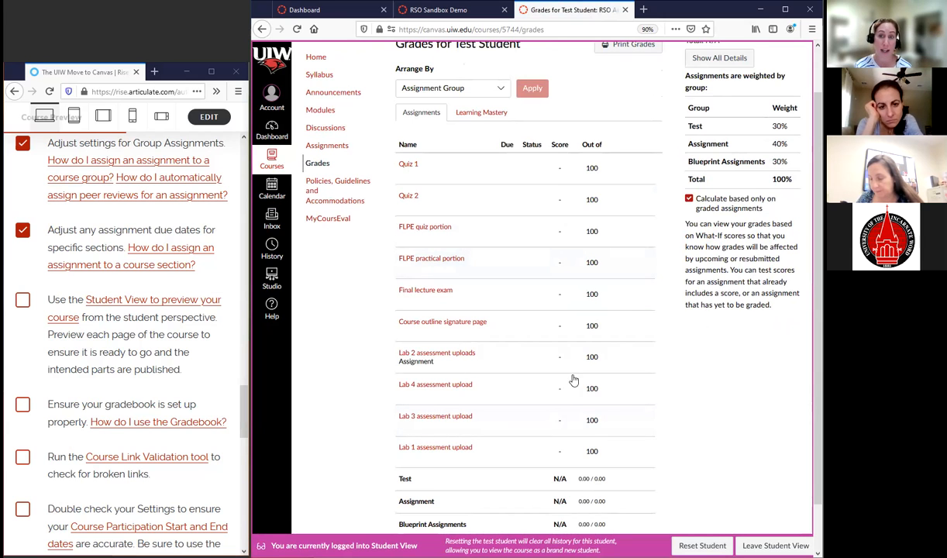
{"action": "scroll", "coordinate": [730, 393], "scroll_direction": "up", "scroll_amount": 2}
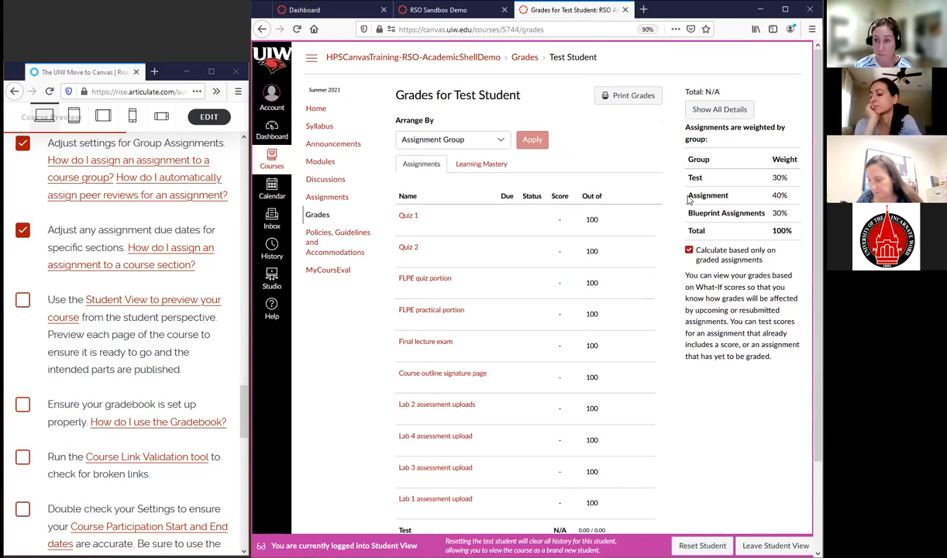
{"action": "left_click", "coordinate": [500, 145]}
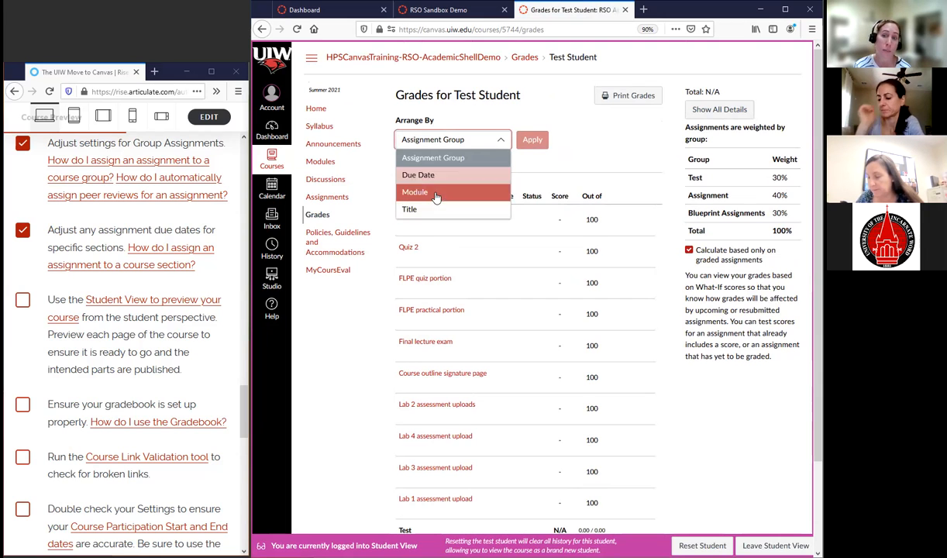
{"action": "left_click", "coordinate": [724, 267]}
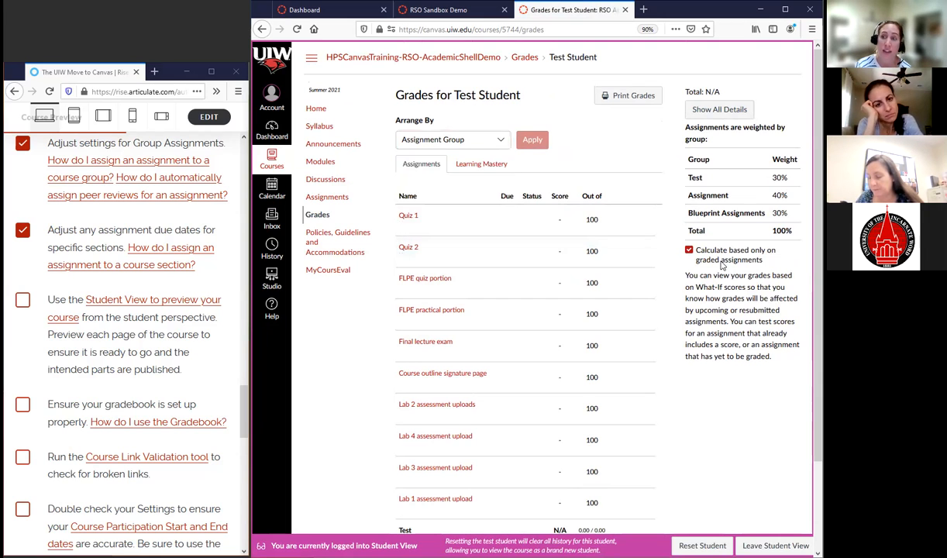
Compare the grade totals with and without calculating based only on graded assignments, leaving the option enabled
{"action": "left_click", "coordinate": [689, 251]}
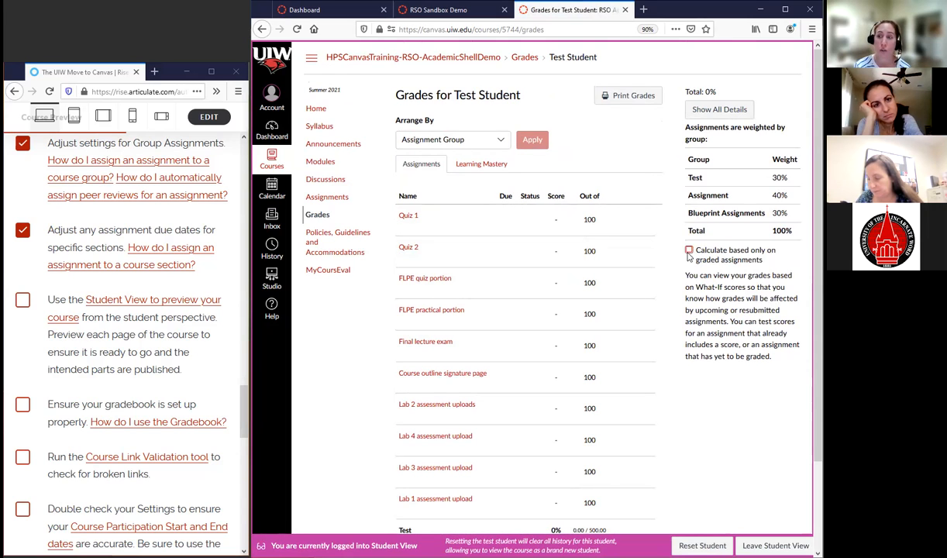
{"action": "left_click", "coordinate": [689, 251]}
{"action": "left_click", "coordinate": [689, 252]}
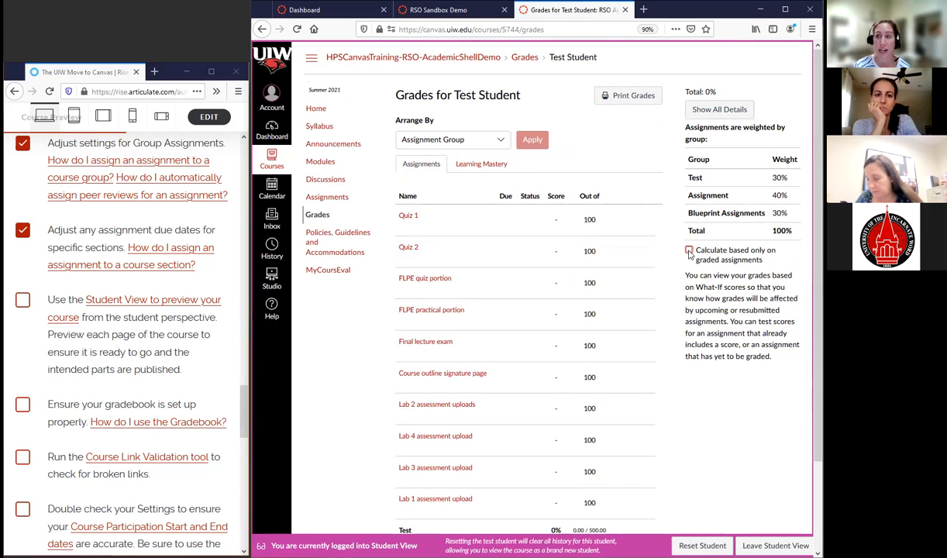
{"action": "left_click", "coordinate": [689, 251]}
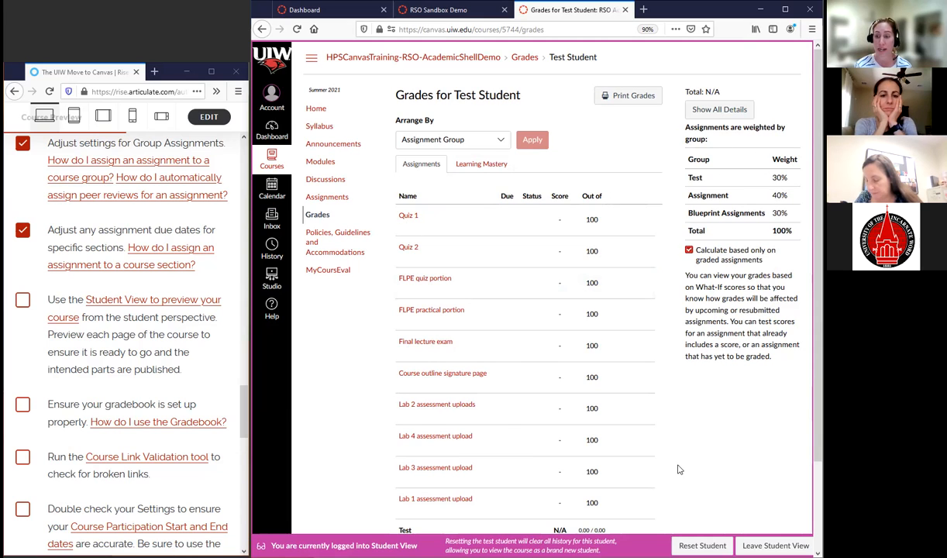
Leave Student View and enter a score of 90 for the Test Student's Quiz 1 in the gradebook
{"action": "left_click", "coordinate": [764, 546]}
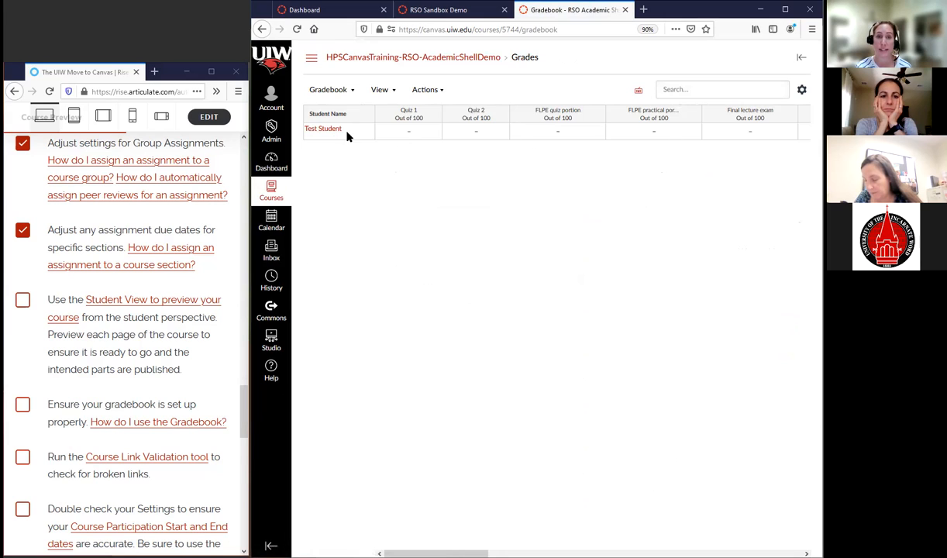
{"action": "left_click", "coordinate": [408, 131]}
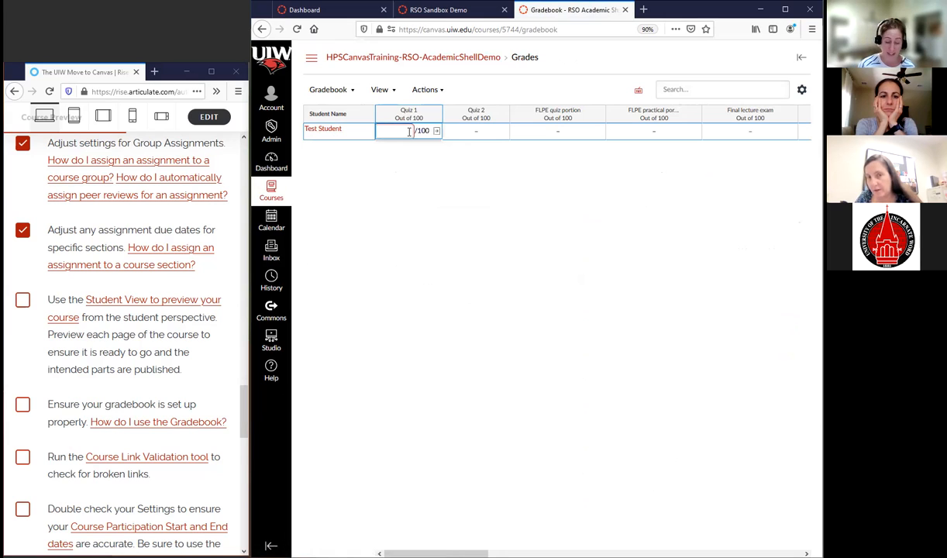
{"action": "type", "text": "90"}
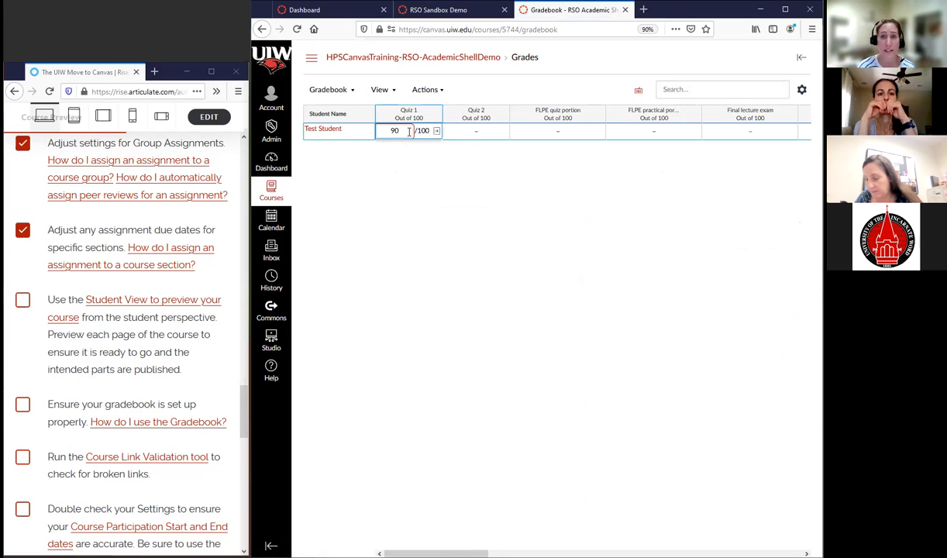
{"action": "left_click", "coordinate": [479, 136]}
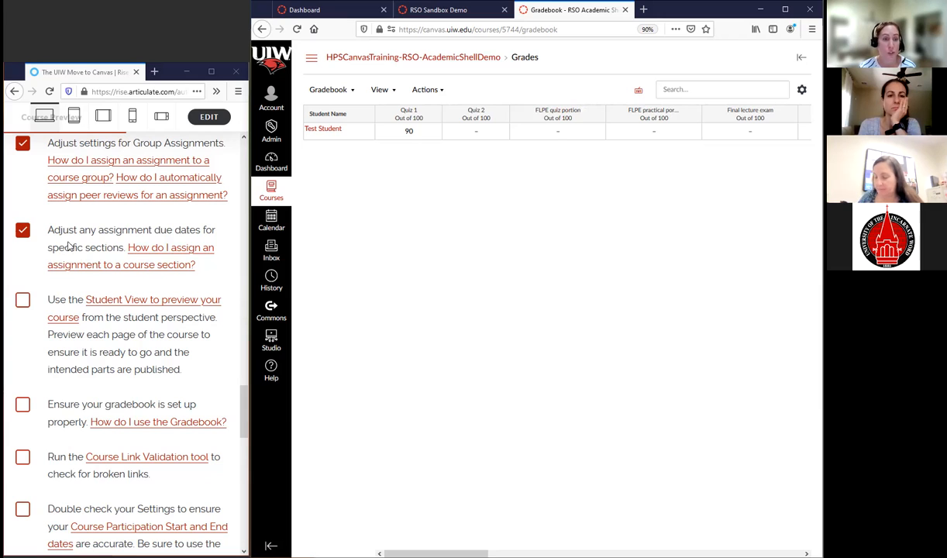
Check off the checklist items for previewing the course in Student View and for setting up the gradebook
{"action": "left_click", "coordinate": [22, 301]}
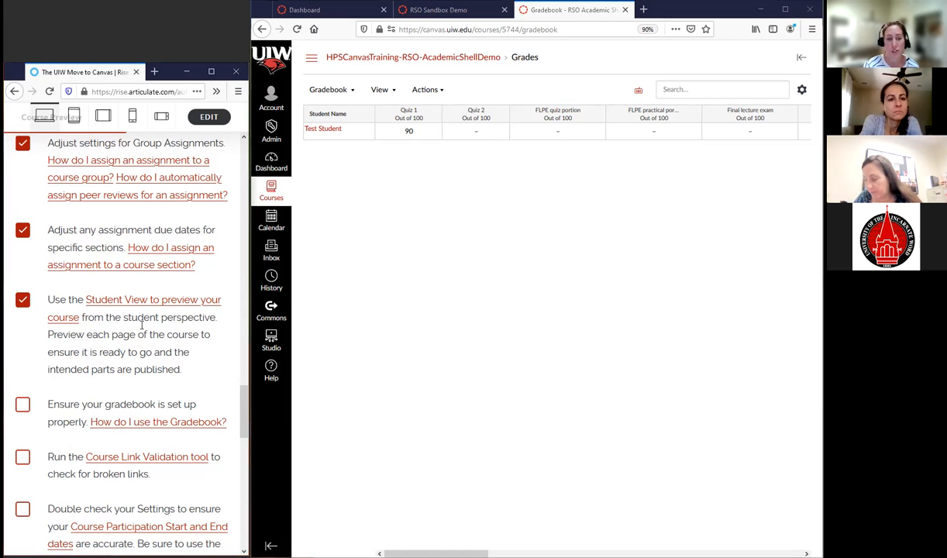
{"action": "scroll", "coordinate": [91, 374], "scroll_direction": "down", "scroll_amount": 2}
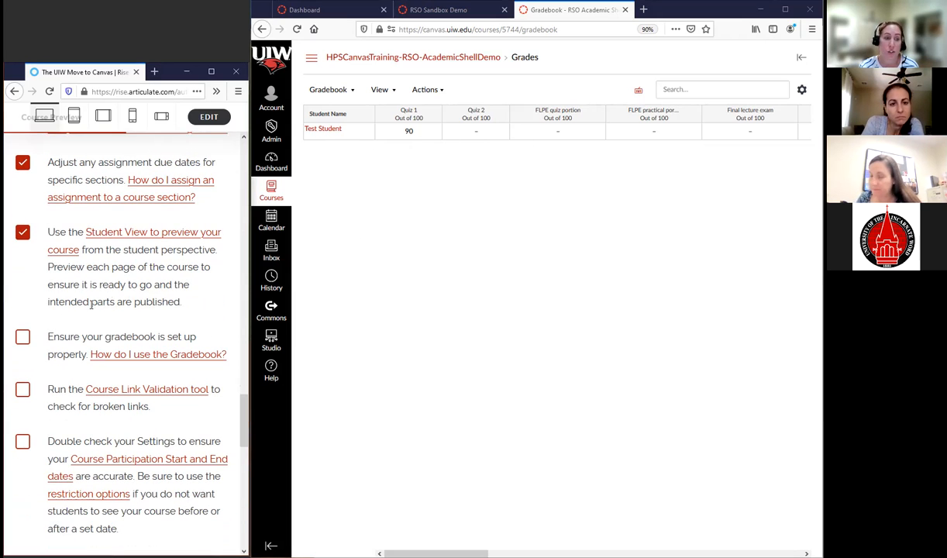
{"action": "left_click", "coordinate": [24, 341]}
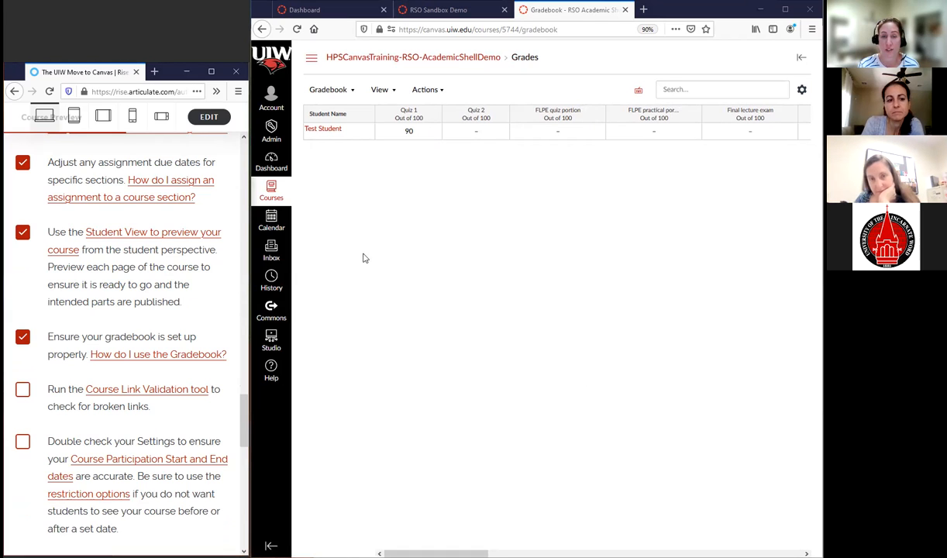
Run link validation on the course content from the course settings
{"action": "left_click", "coordinate": [311, 63]}
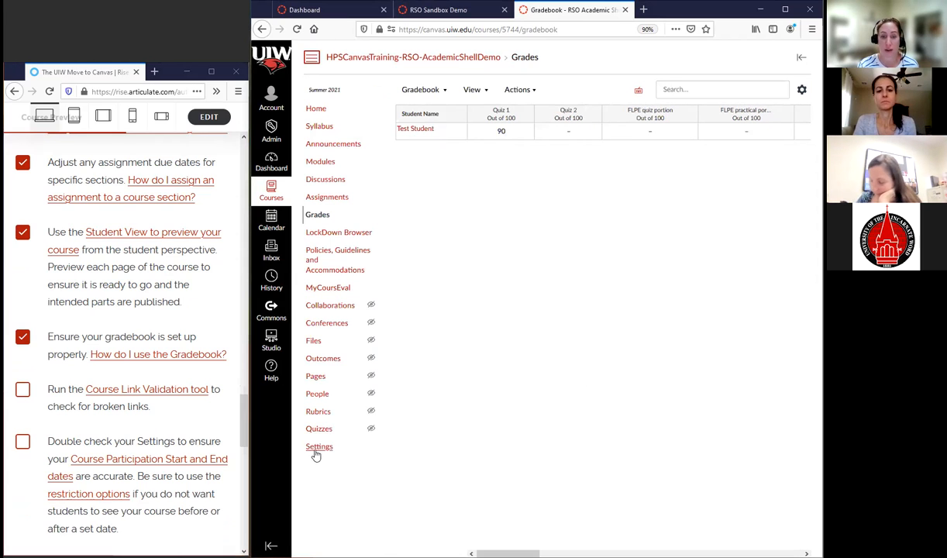
{"action": "left_click", "coordinate": [318, 449]}
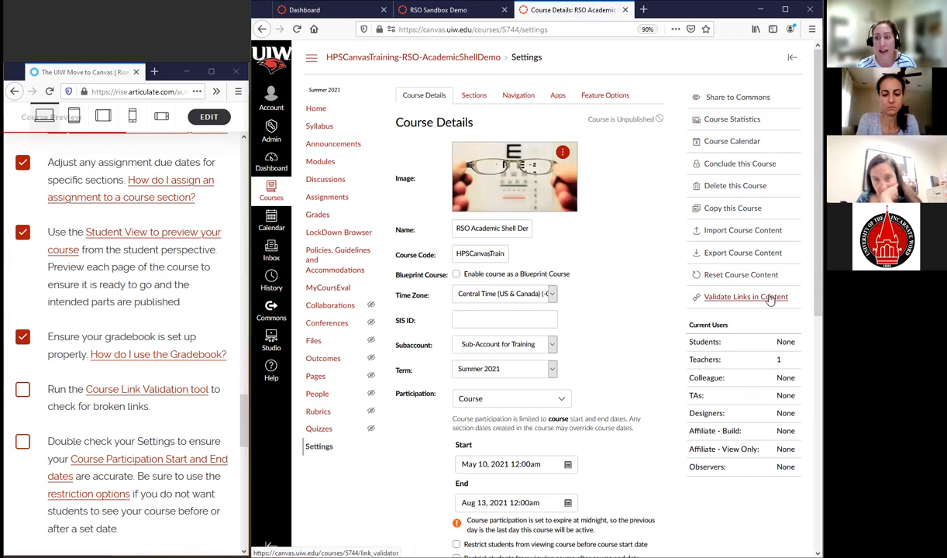
{"action": "left_click", "coordinate": [731, 301]}
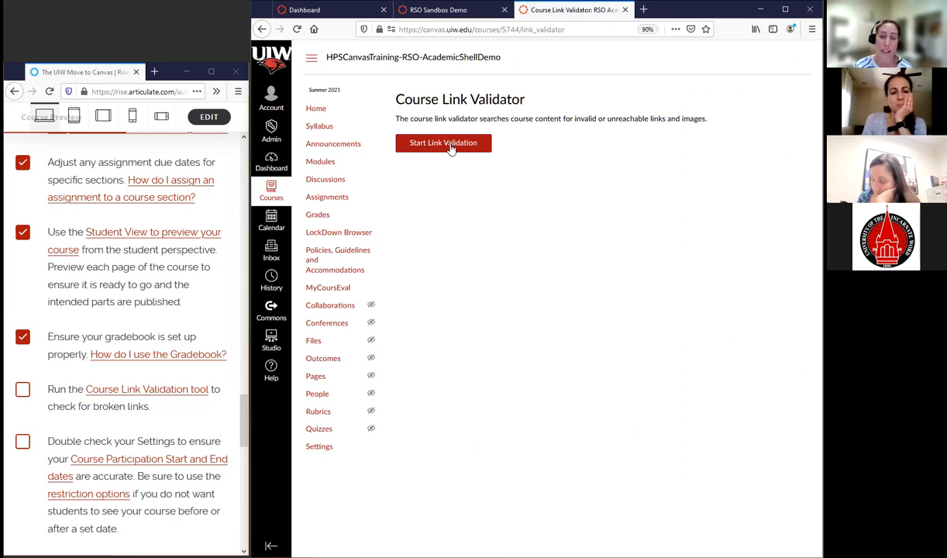
{"action": "left_click", "coordinate": [448, 144]}
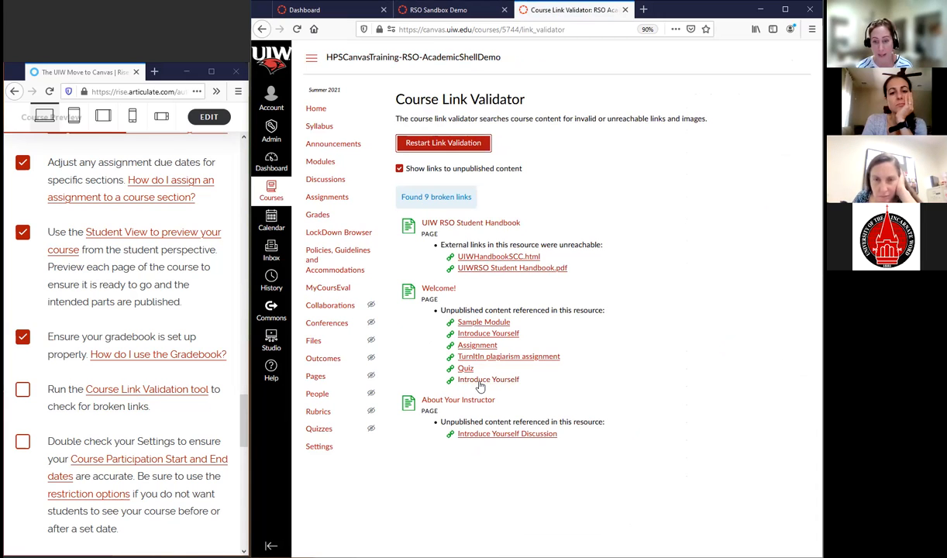
Compare the link validation results with and without links to unpublished content, leaving those links hidden
{"action": "left_click", "coordinate": [400, 170]}
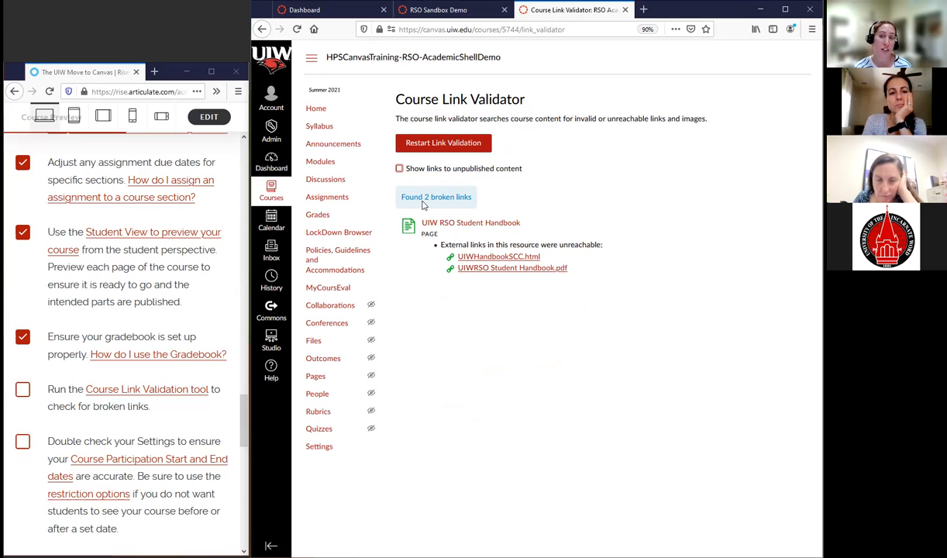
{"action": "left_click", "coordinate": [399, 169]}
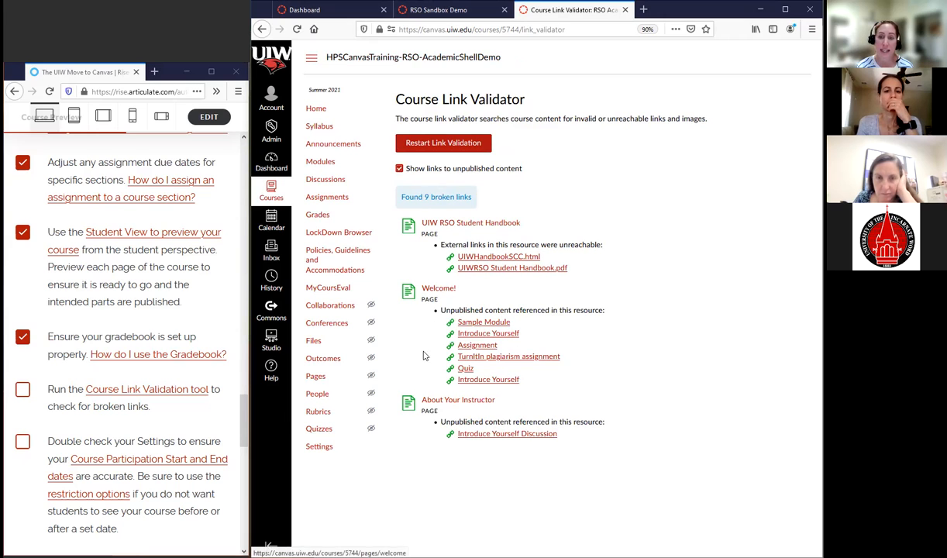
{"action": "left_click_drag", "start_coordinate": [455, 309], "coordinate": [584, 310]}
{"action": "left_click", "coordinate": [584, 310]}
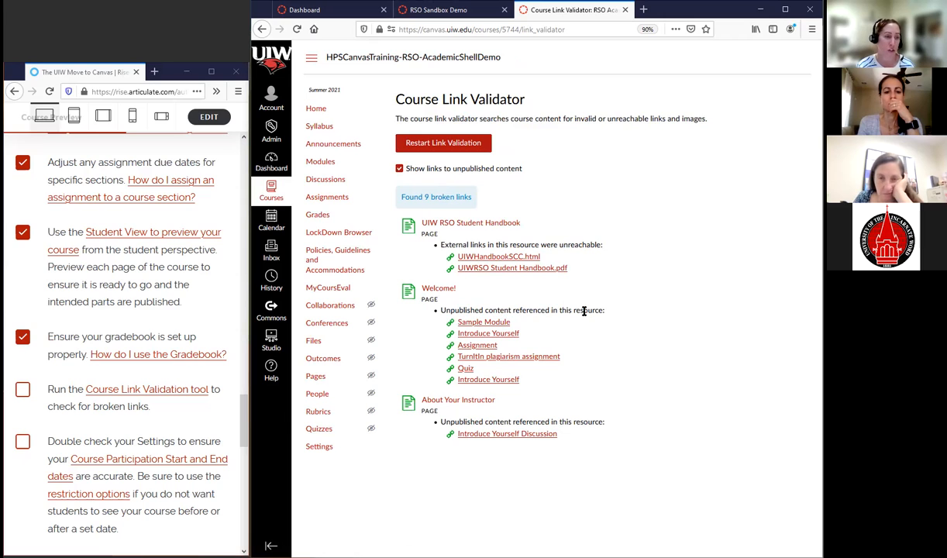
{"action": "left_click", "coordinate": [400, 170]}
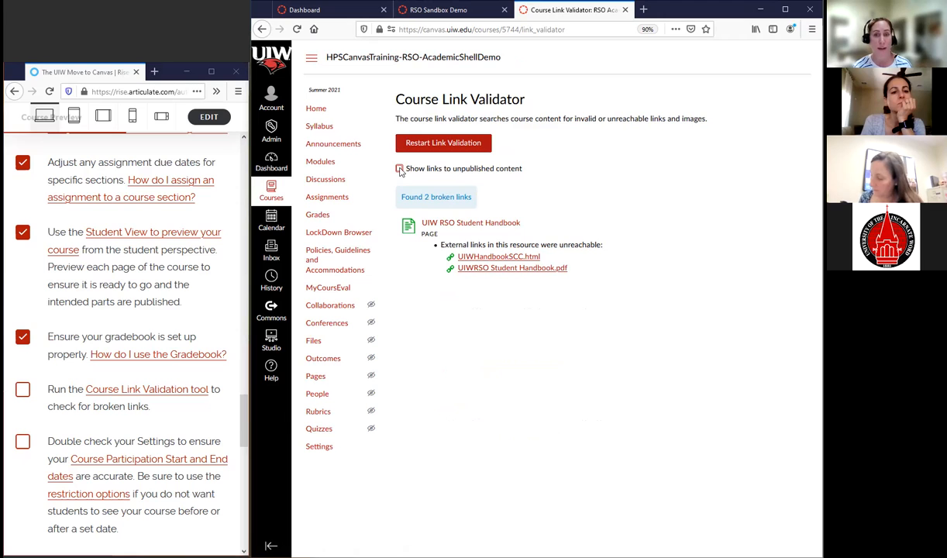
{"action": "left_click", "coordinate": [400, 169]}
{"action": "left_click", "coordinate": [400, 170]}
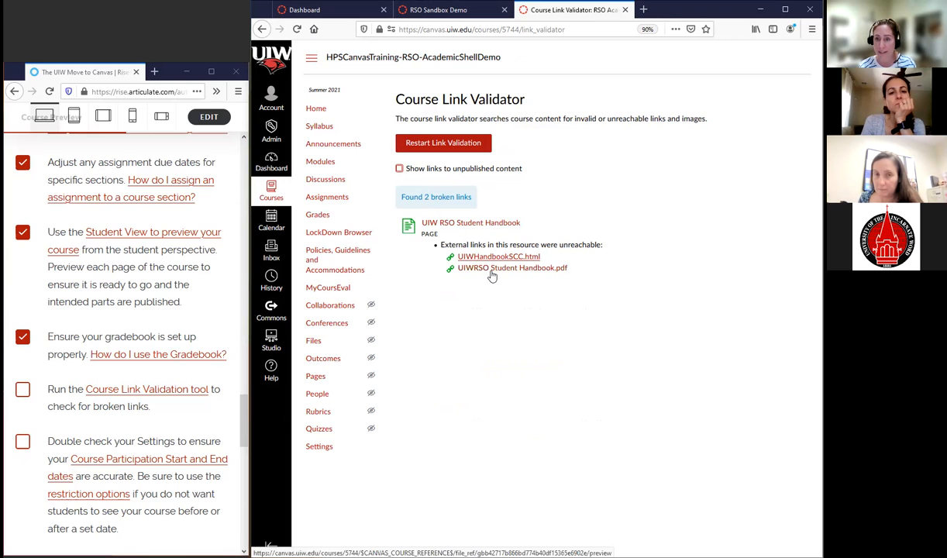
Open the UIW RSO Student Handbook page in a new tab, test its UIWRSO Student Handbook.pdf link, and close the tab
{"action": "right_click", "coordinate": [459, 224]}
{"action": "left_click", "coordinate": [496, 233]}
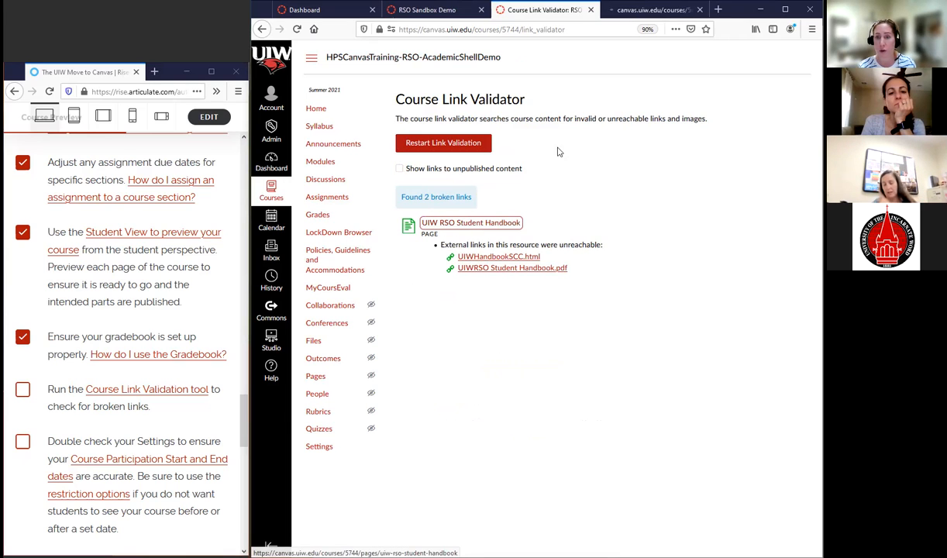
{"action": "left_click", "coordinate": [638, 11]}
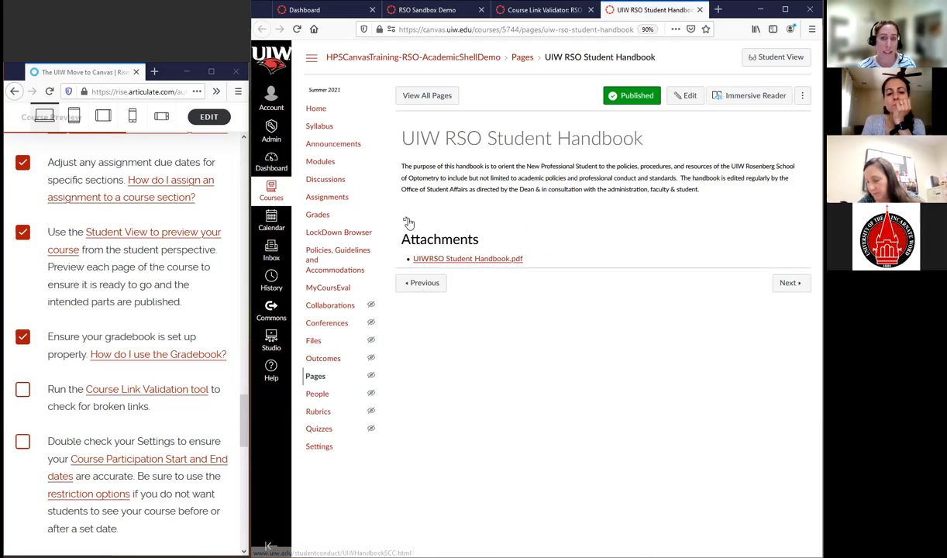
{"action": "left_click", "coordinate": [502, 261]}
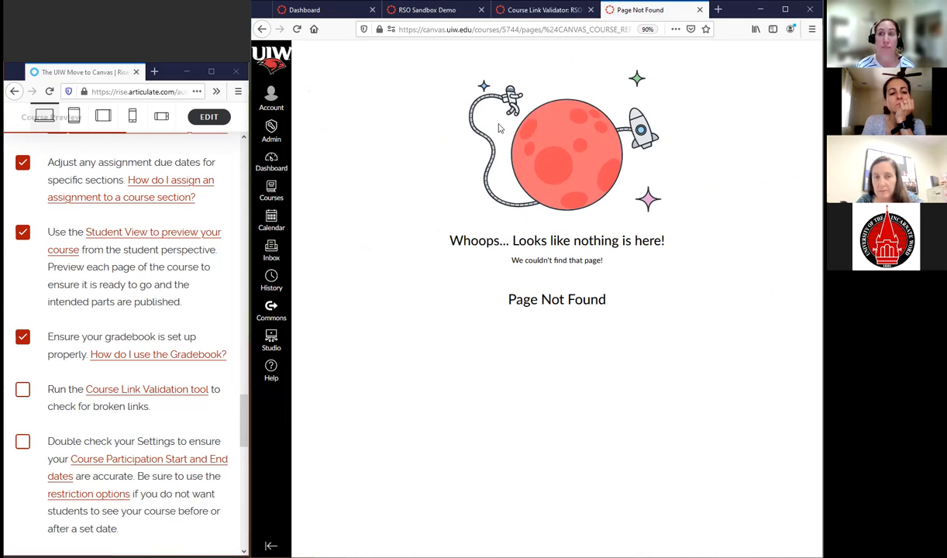
{"action": "left_click", "coordinate": [700, 10]}
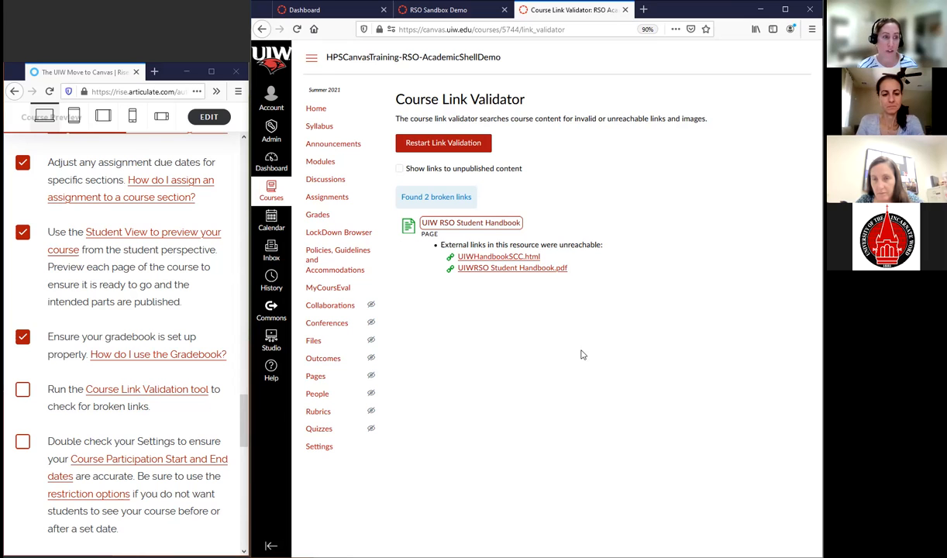
Check off the Course Link Validation item on the checklist and open the course details settings
{"action": "left_click", "coordinate": [23, 389]}
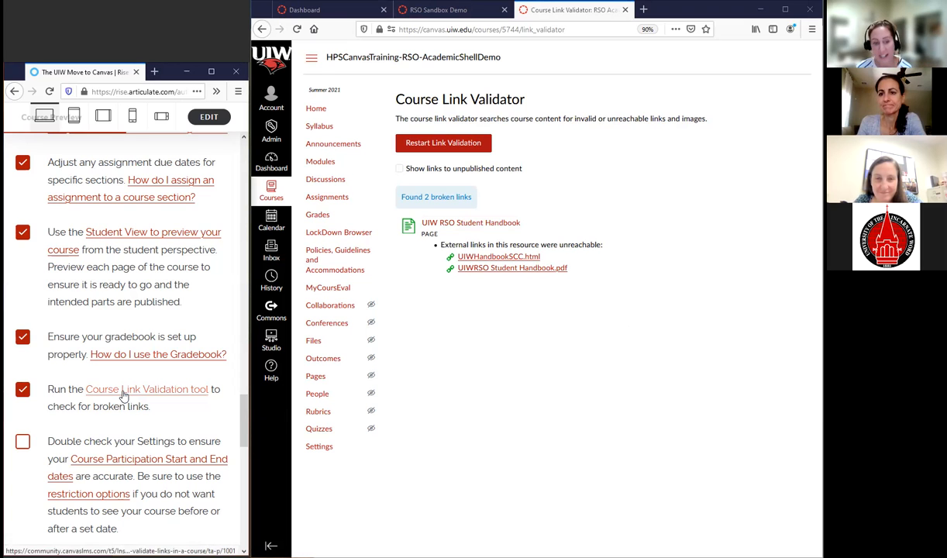
{"action": "scroll", "coordinate": [123, 396], "scroll_direction": "down", "scroll_amount": 5}
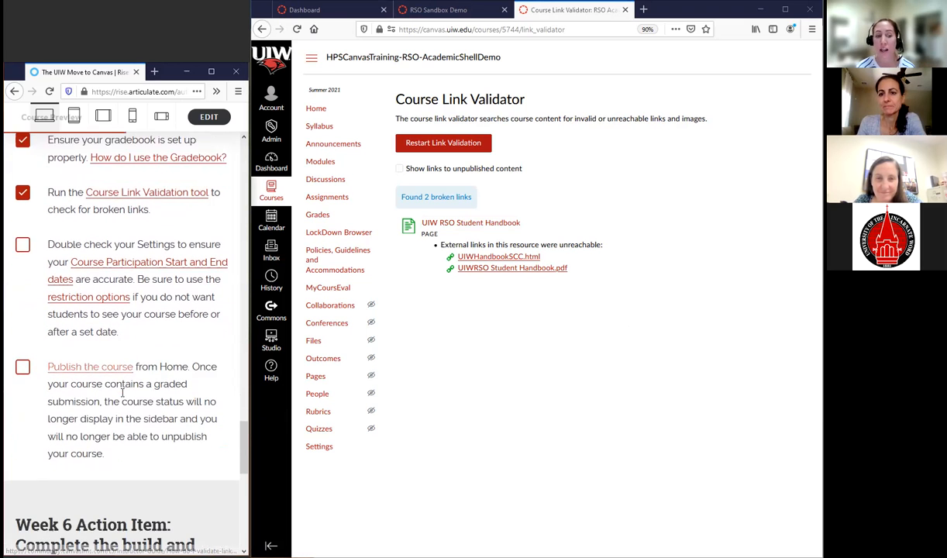
{"action": "left_click", "coordinate": [319, 448]}
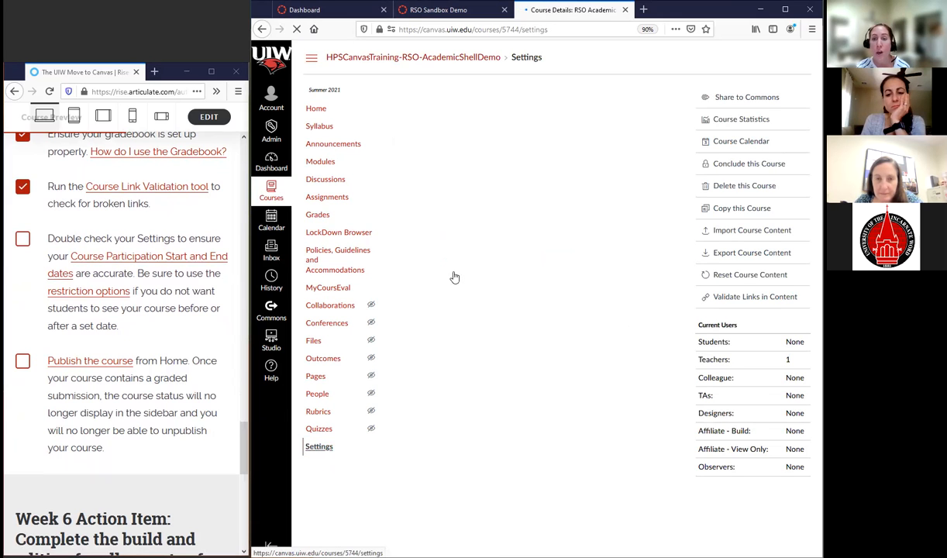
{"action": "scroll", "coordinate": [593, 311], "scroll_direction": "down", "scroll_amount": 3}
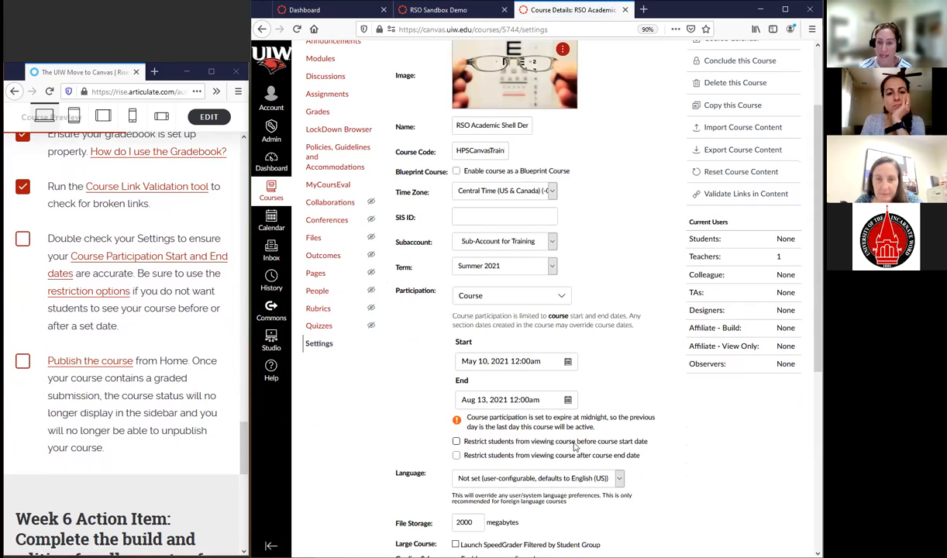
Switch the course participation to Term and return it to Course
{"action": "left_click", "coordinate": [535, 296]}
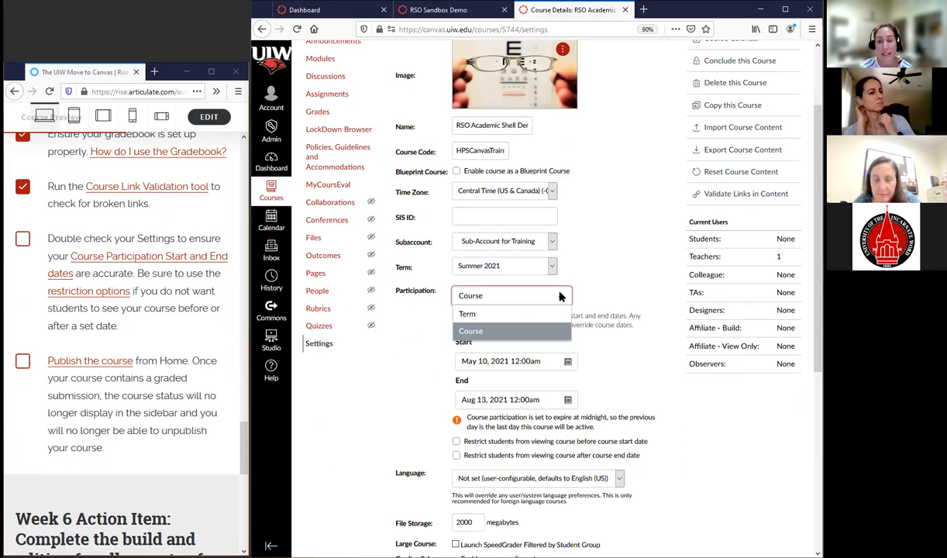
{"action": "left_click", "coordinate": [508, 315]}
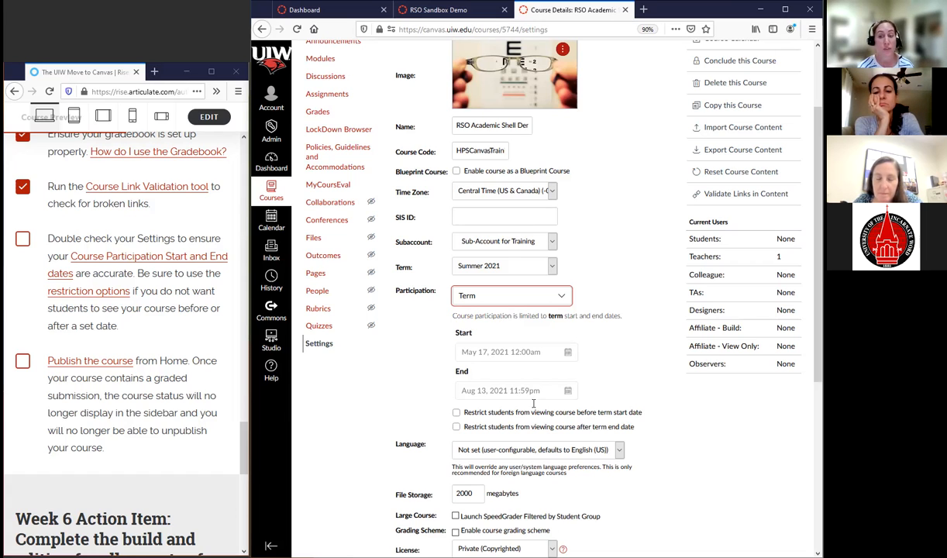
{"action": "left_click", "coordinate": [510, 295]}
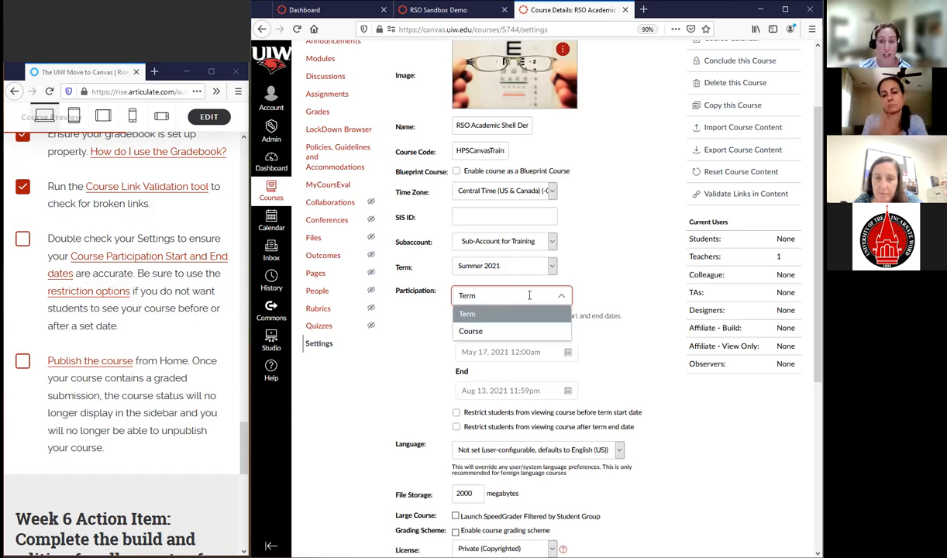
{"action": "left_click", "coordinate": [499, 324]}
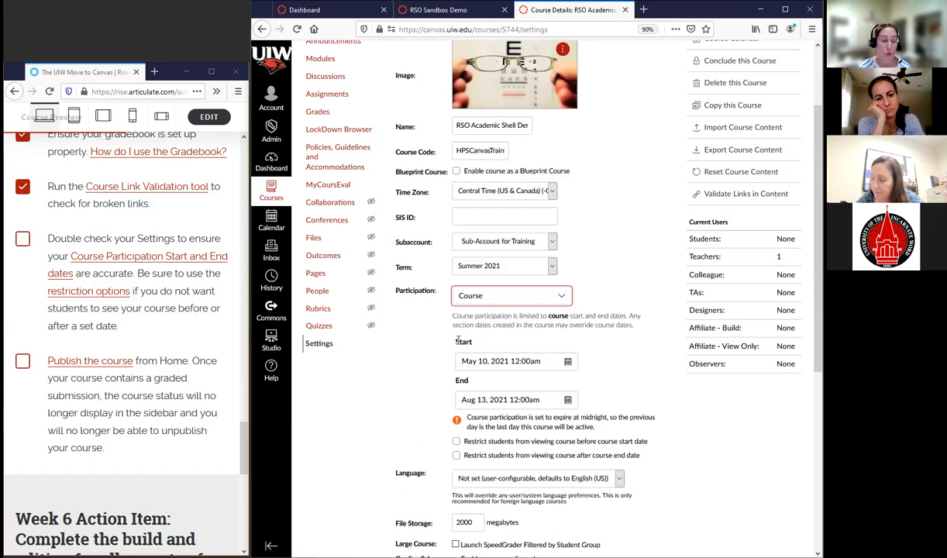
Set the course participation start date to May 3, 2021 and the end date to Aug 14, 2021
{"action": "left_click", "coordinate": [568, 363]}
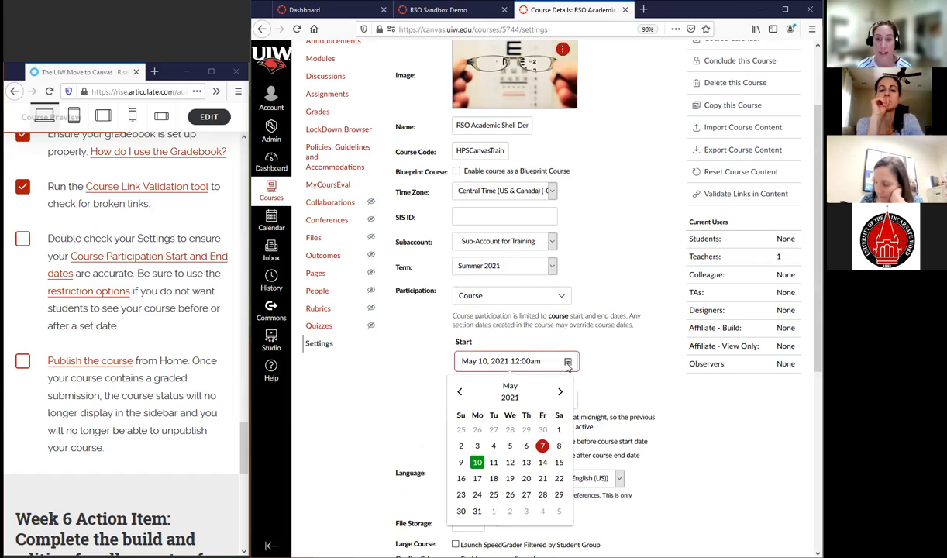
{"action": "left_click", "coordinate": [477, 447]}
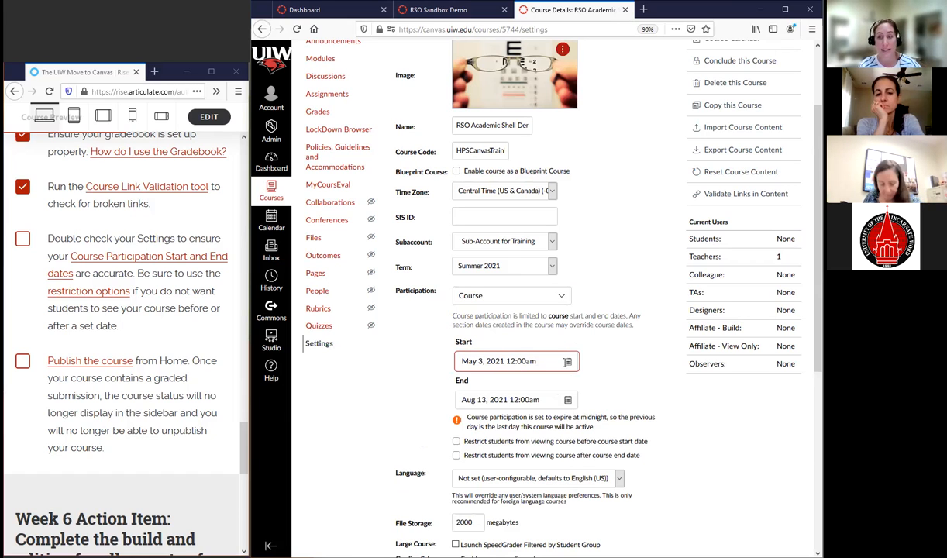
{"action": "left_click", "coordinate": [569, 362]}
{"action": "left_click", "coordinate": [568, 362]}
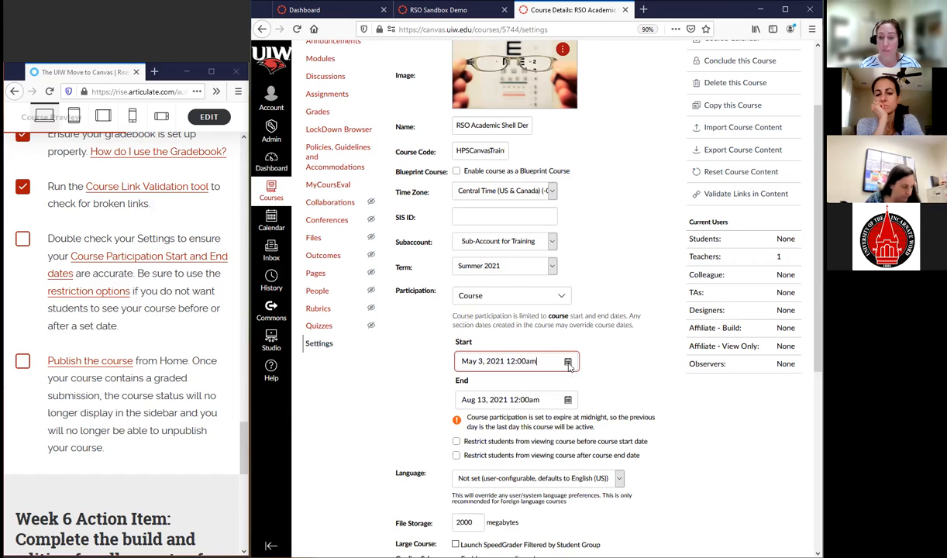
{"action": "left_click", "coordinate": [569, 400]}
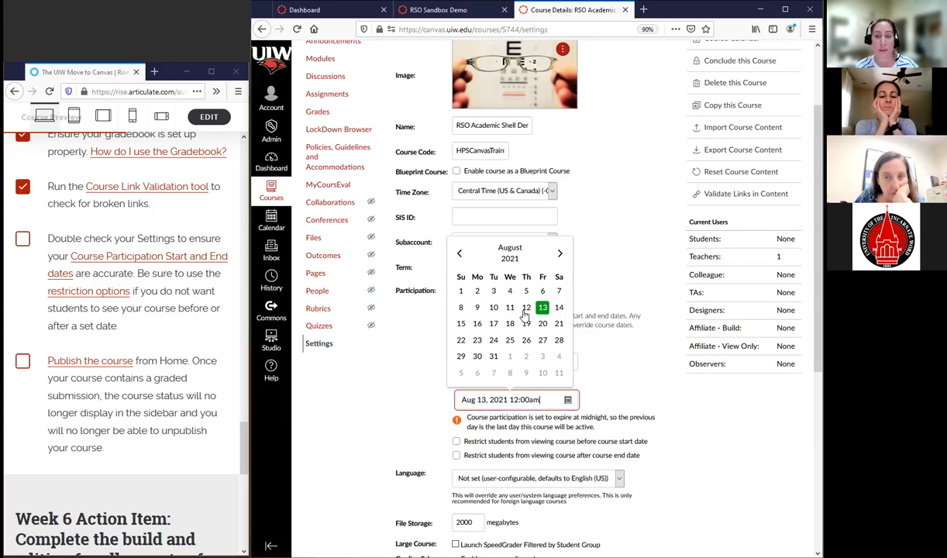
{"action": "left_click", "coordinate": [559, 308]}
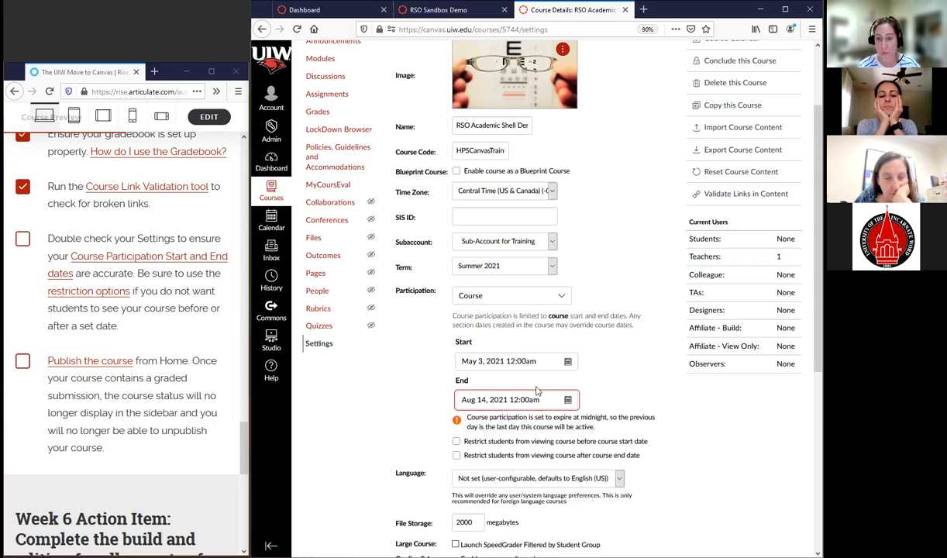
Turn on the restrictions on students viewing the course before its start and after its end date, and turn both off again
{"action": "scroll", "coordinate": [514, 417], "scroll_direction": "down", "scroll_amount": 3}
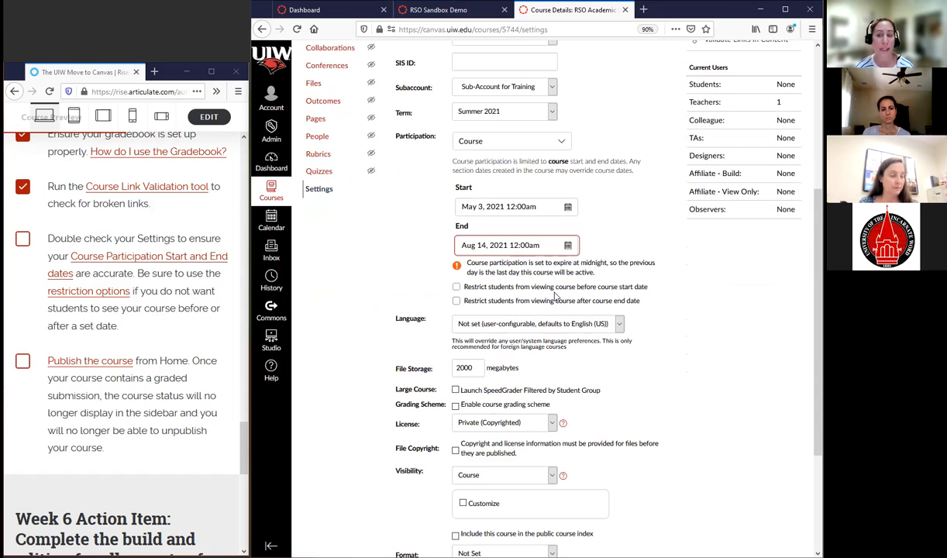
{"action": "left_click", "coordinate": [457, 288]}
{"action": "left_click", "coordinate": [455, 301]}
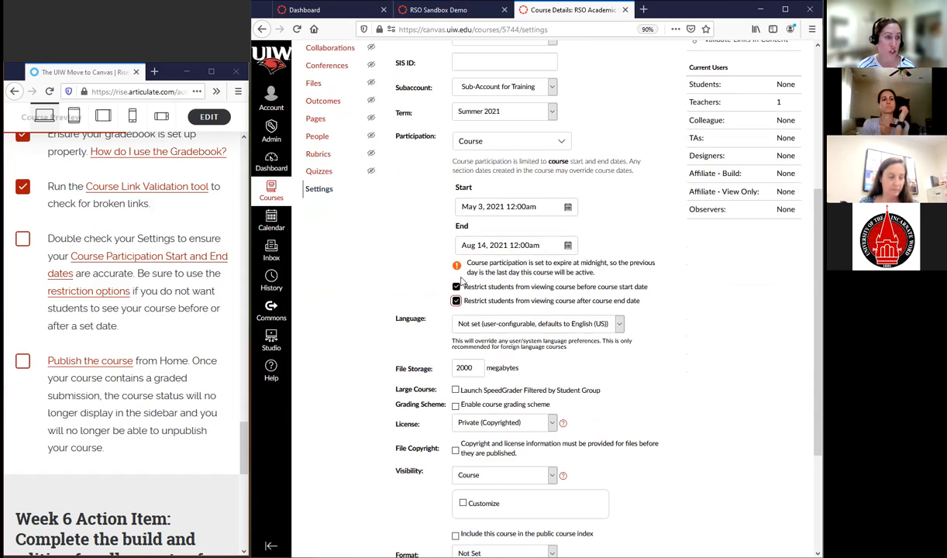
{"action": "left_click", "coordinate": [456, 288]}
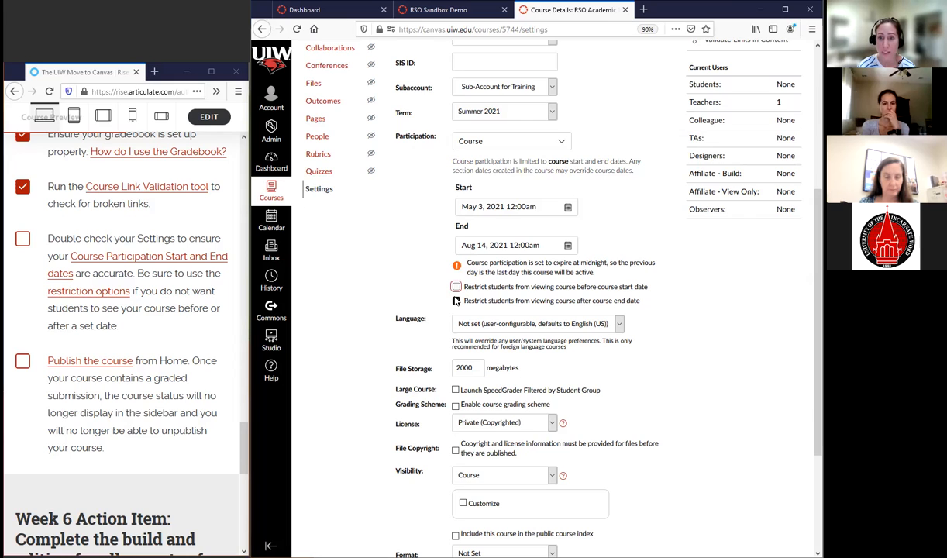
{"action": "left_click", "coordinate": [456, 301]}
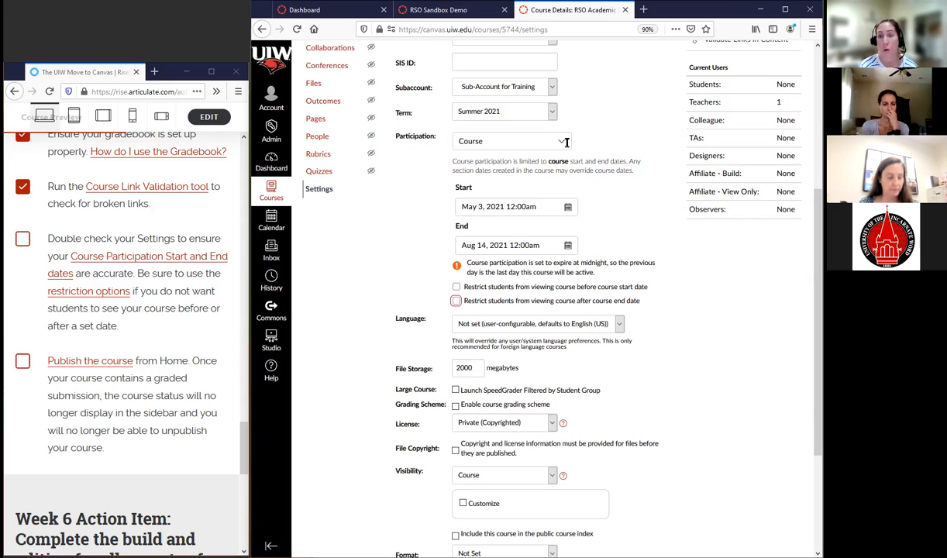
Save the updated course details and publish the course from its home page
{"action": "scroll", "coordinate": [610, 457], "scroll_direction": "down", "scroll_amount": 4}
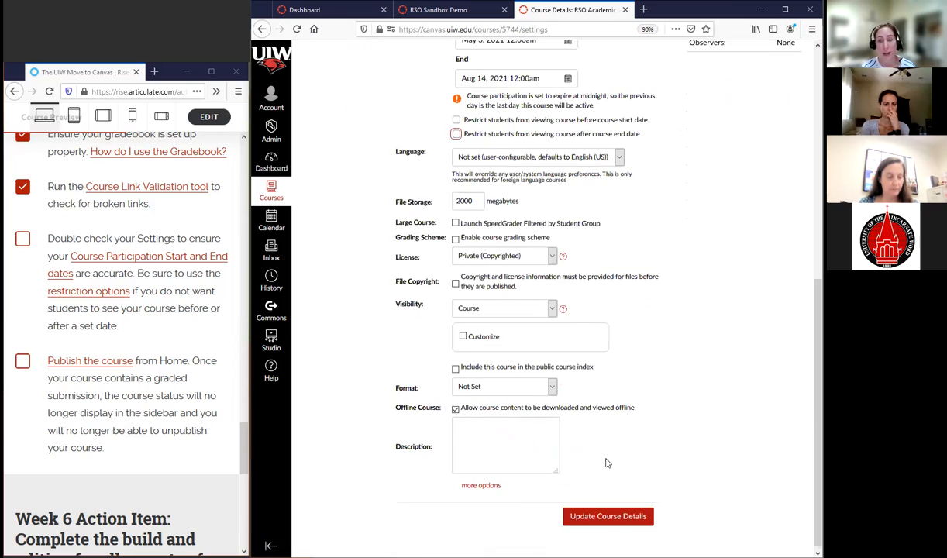
{"action": "left_click", "coordinate": [604, 514]}
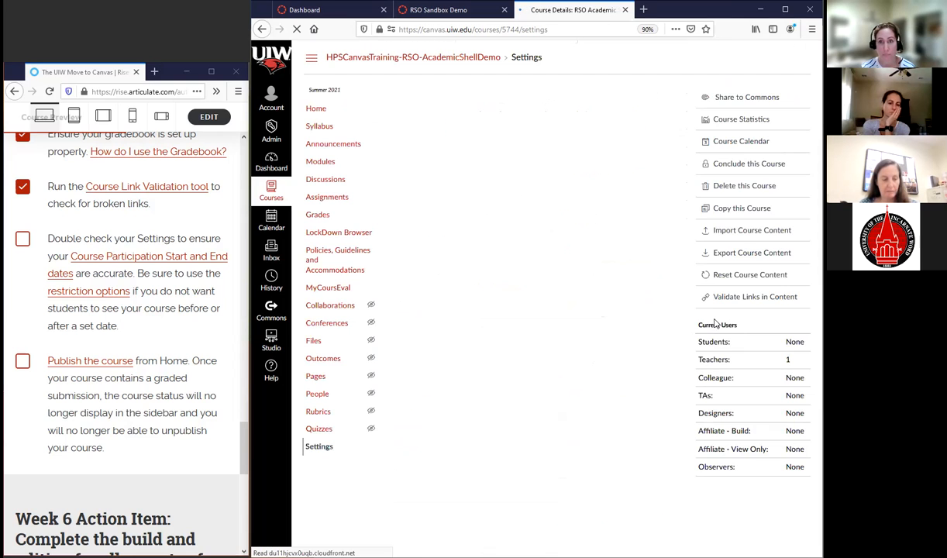
{"action": "left_click", "coordinate": [317, 110]}
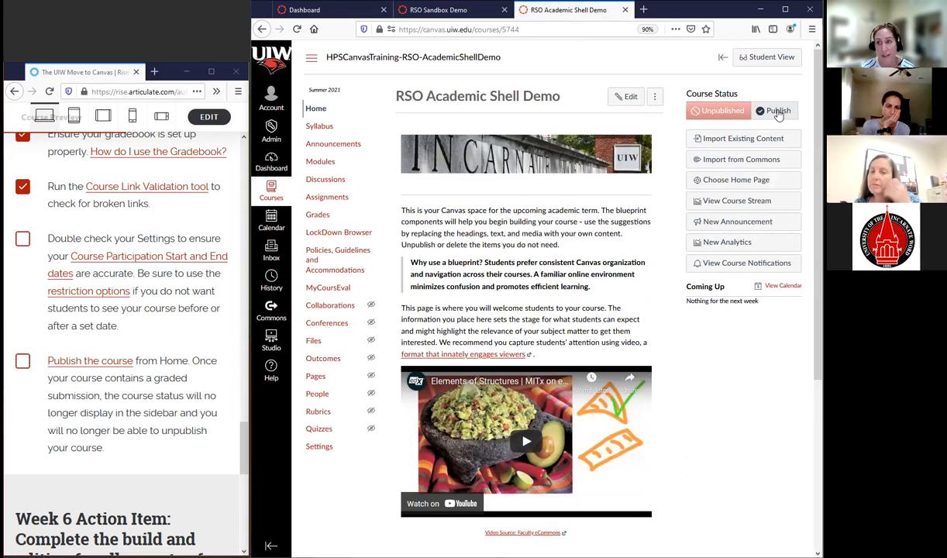
{"action": "left_click", "coordinate": [777, 111]}
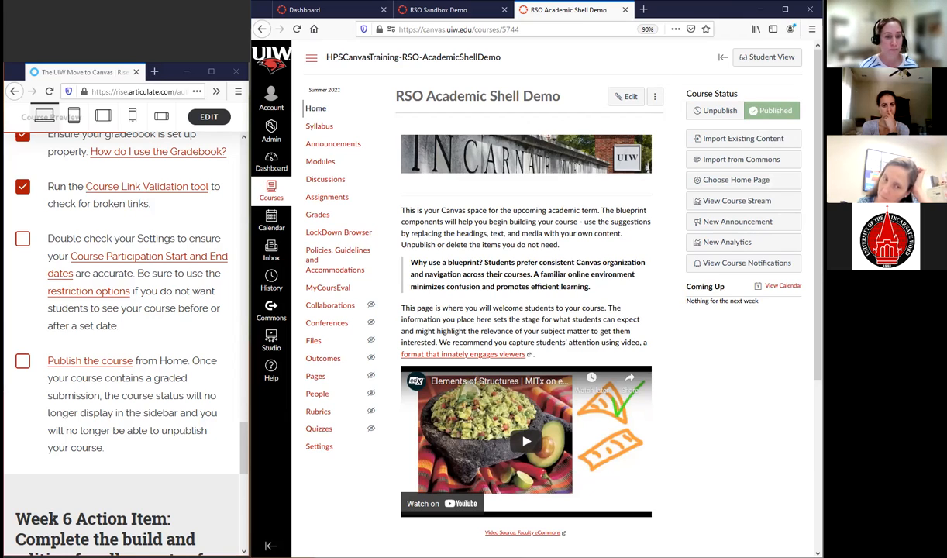
Check off the checklist items for double-checking the settings and publishing the course
{"action": "left_click", "coordinate": [23, 236]}
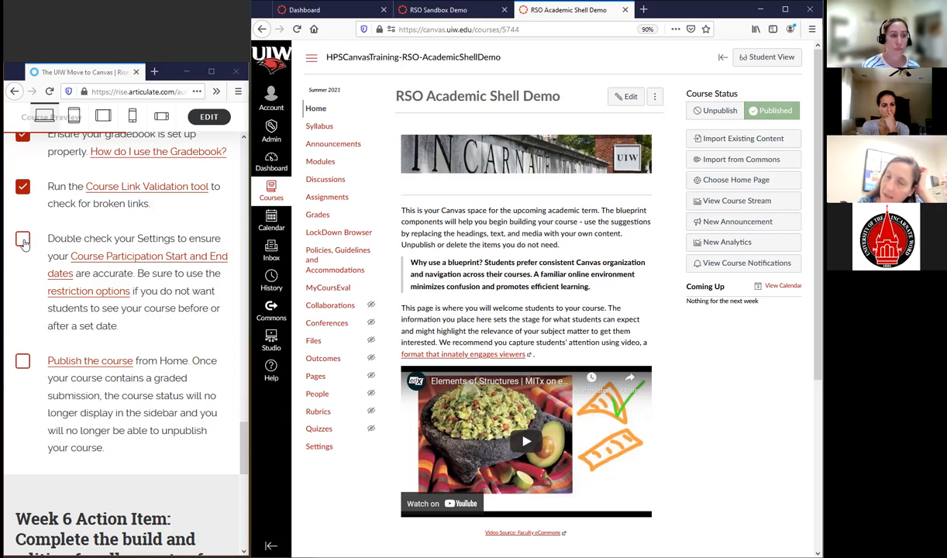
{"action": "left_click", "coordinate": [24, 366]}
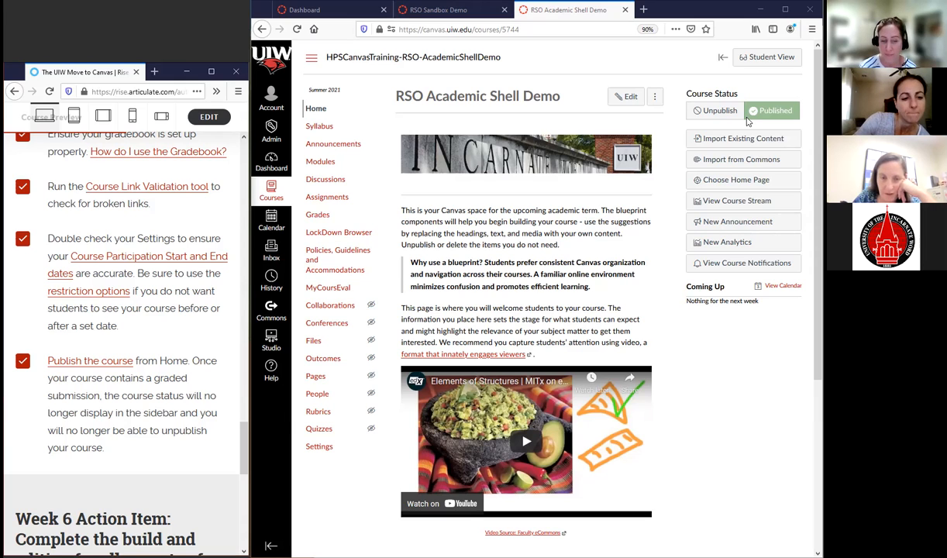
{"action": "scroll", "coordinate": [187, 318], "scroll_direction": "down", "scroll_amount": 1}
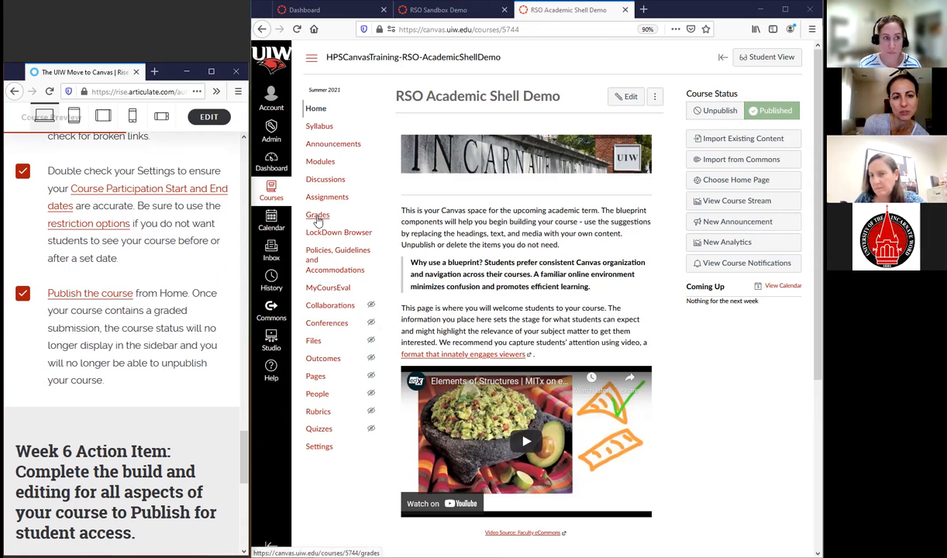
Hide Grades from students in the course navigation settings and return it to its place below Assignments
{"action": "left_click", "coordinate": [319, 447]}
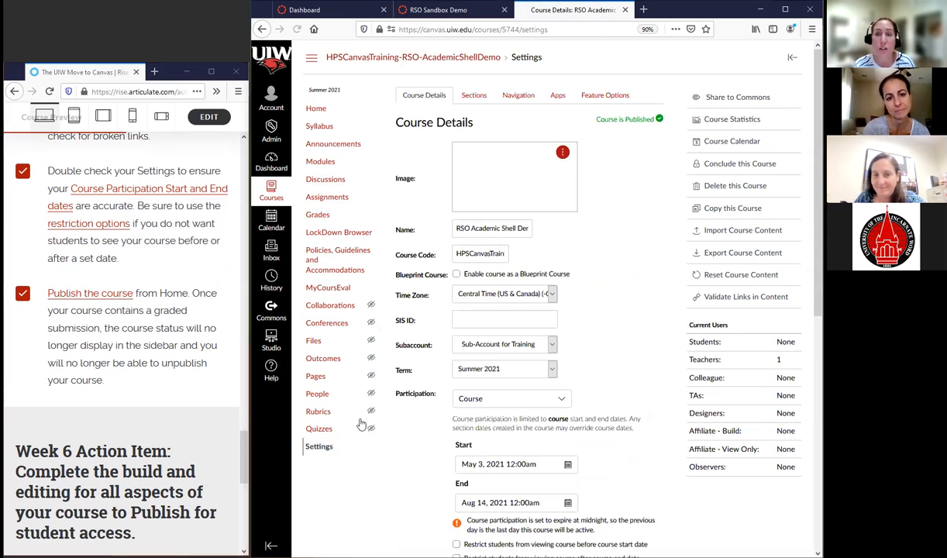
{"action": "left_click", "coordinate": [521, 96]}
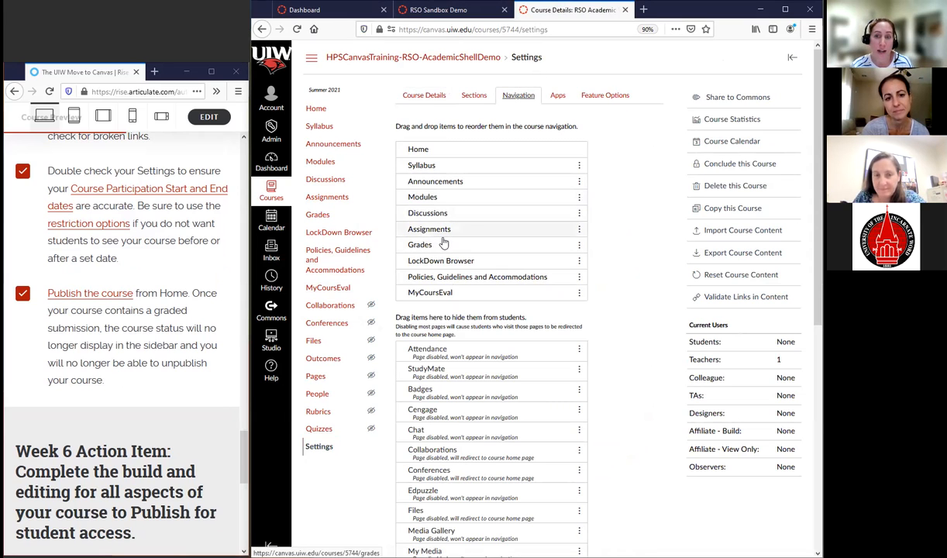
{"action": "left_click_drag", "start_coordinate": [446, 245], "coordinate": [452, 329]}
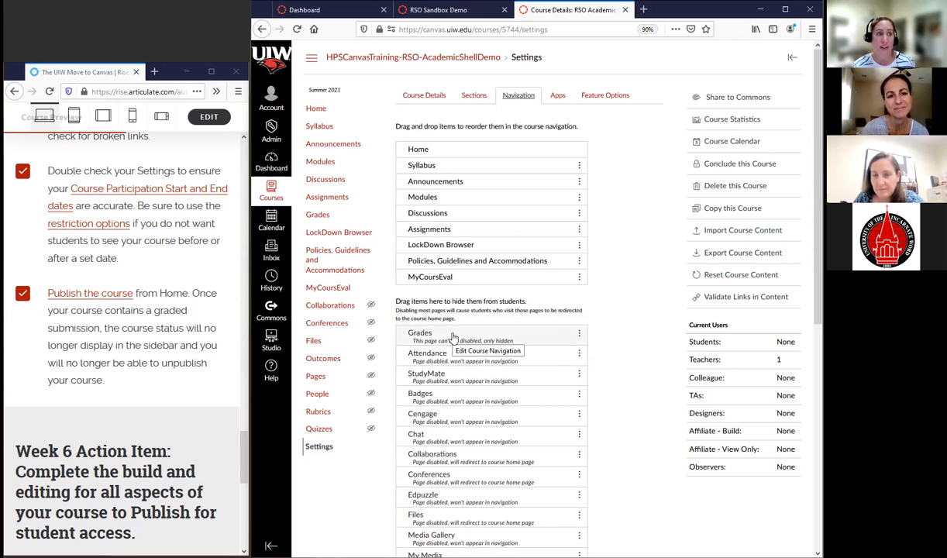
{"action": "left_click_drag", "start_coordinate": [453, 338], "coordinate": [465, 246]}
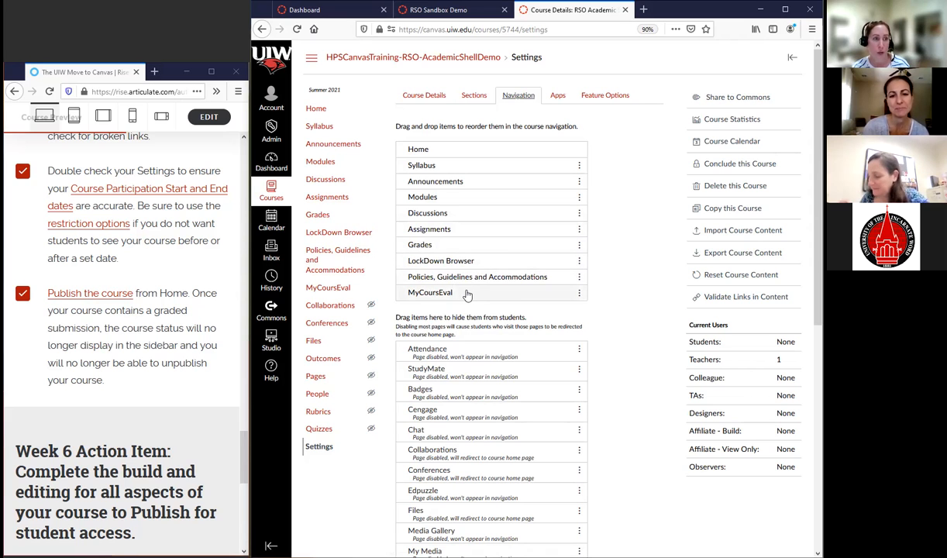
{"action": "scroll", "coordinate": [521, 444], "scroll_direction": "down", "scroll_amount": 4}
{"action": "scroll", "coordinate": [535, 448], "scroll_direction": "up", "scroll_amount": 4}
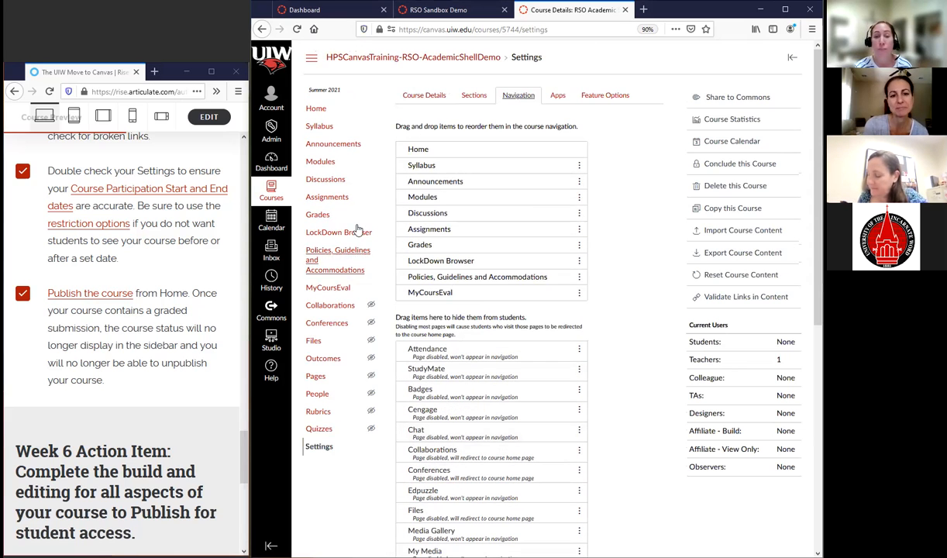
Compare the Automatically and Manually options of Quiz 1's grade posting policy in the gradebook, and cancel without saving
{"action": "left_click", "coordinate": [321, 216]}
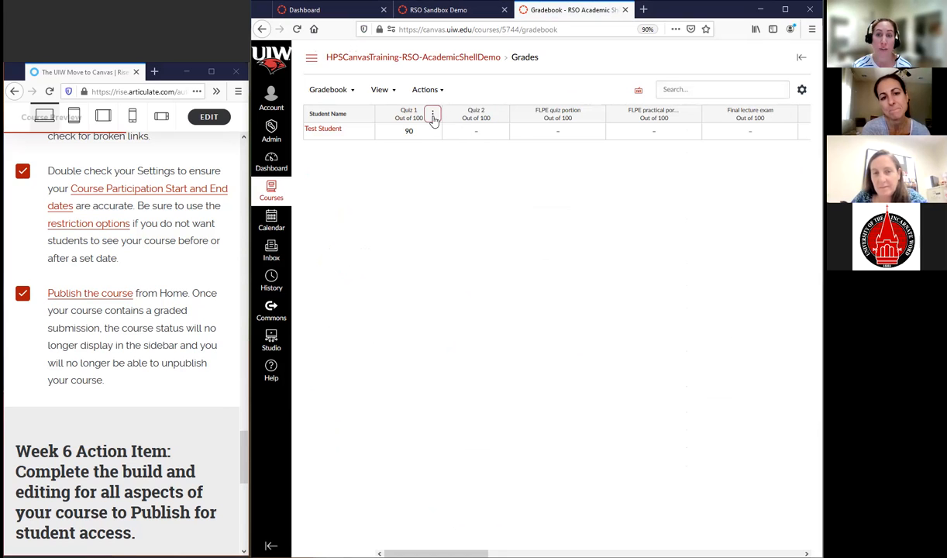
{"action": "left_click", "coordinate": [433, 115]}
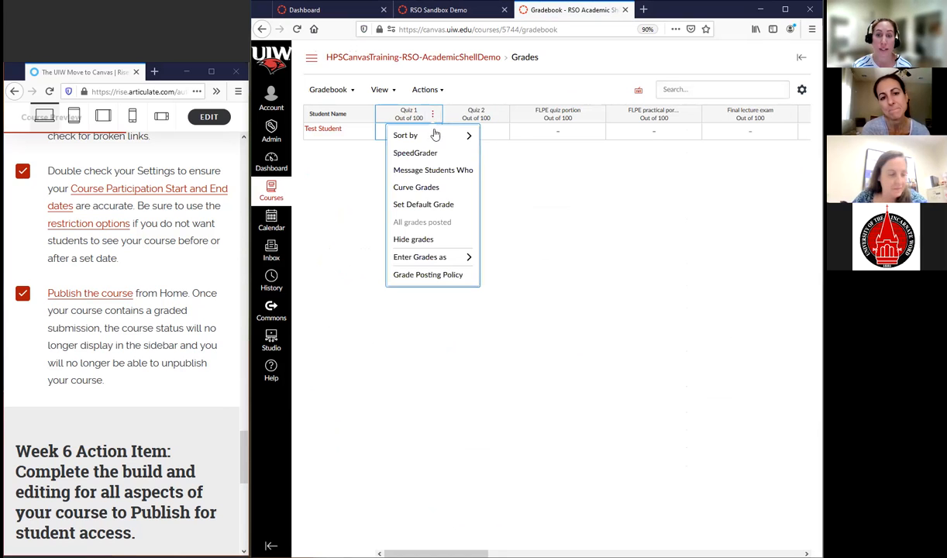
{"action": "left_click", "coordinate": [418, 277]}
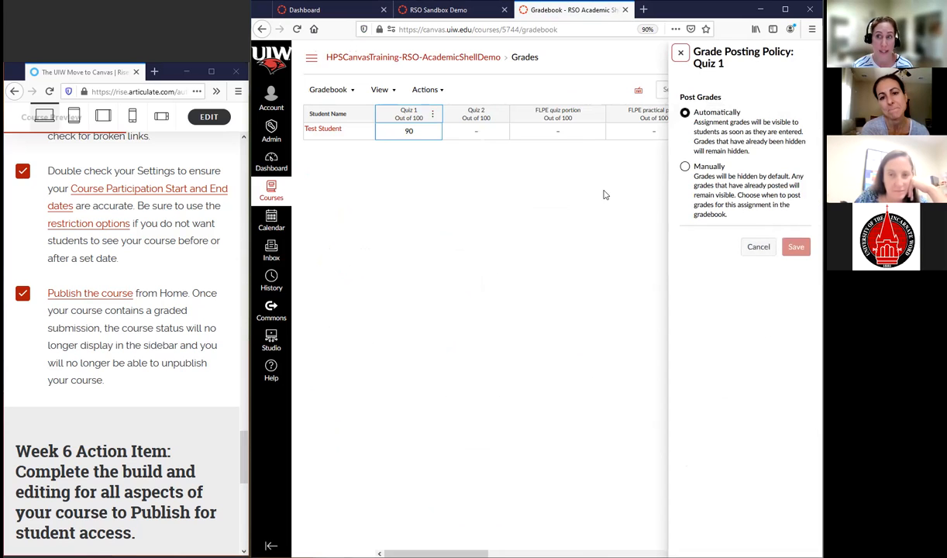
{"action": "left_click_drag", "start_coordinate": [704, 64], "coordinate": [731, 67]}
{"action": "left_click", "coordinate": [731, 68]}
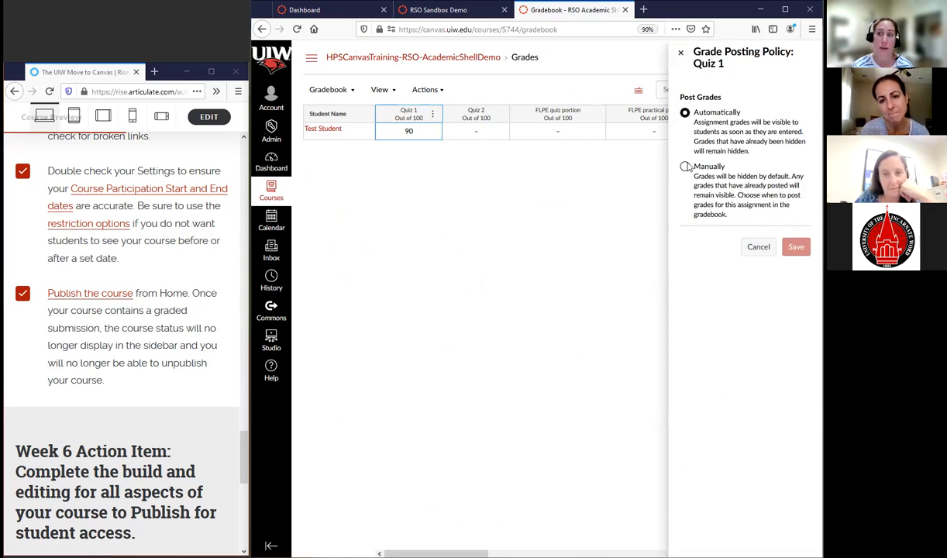
{"action": "left_click", "coordinate": [686, 170]}
{"action": "left_click", "coordinate": [686, 169]}
{"action": "left_click_drag", "start_coordinate": [703, 176], "coordinate": [778, 177]}
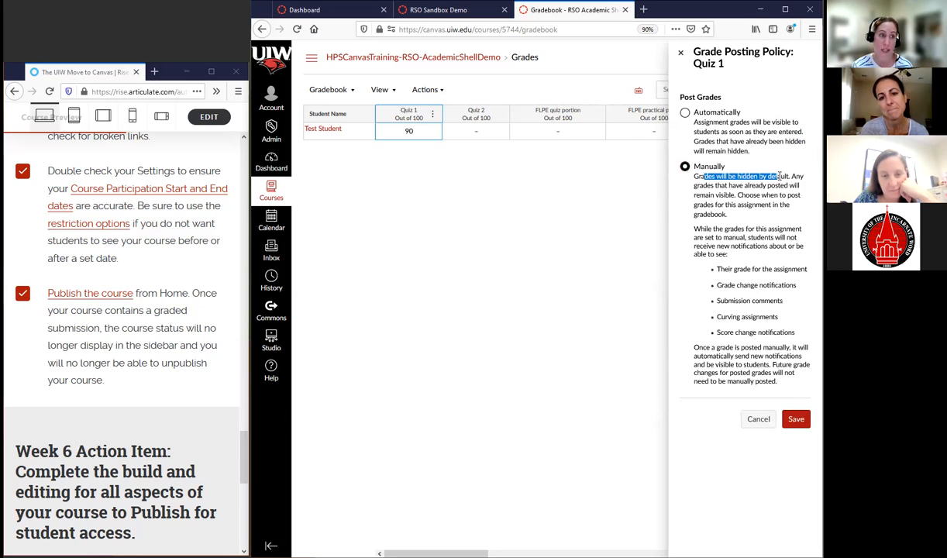
{"action": "left_click", "coordinate": [685, 113]}
{"action": "left_click", "coordinate": [757, 247]}
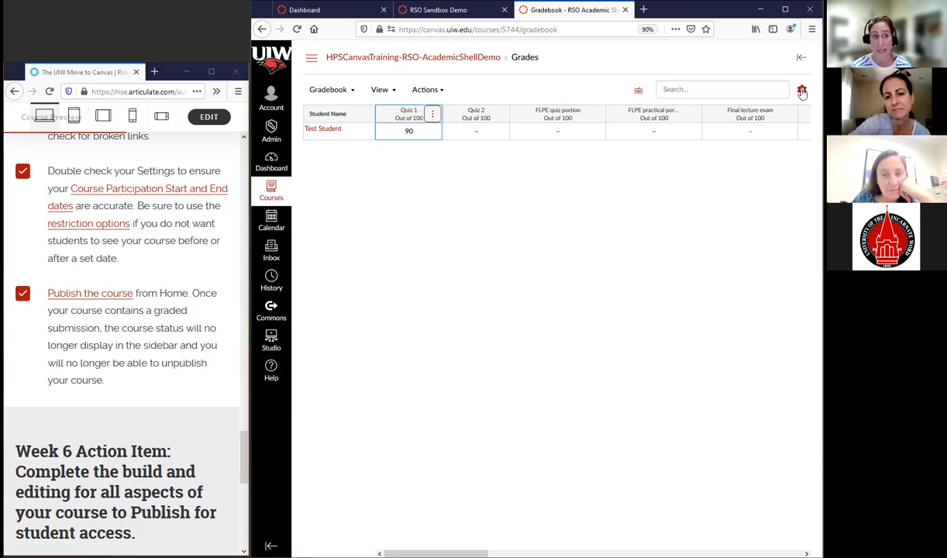
Compare the Automatically Post Grades and Manually Post Grades options in the gradebook-wide Grade Posting Policy, and cancel without saving
{"action": "left_click", "coordinate": [803, 91]}
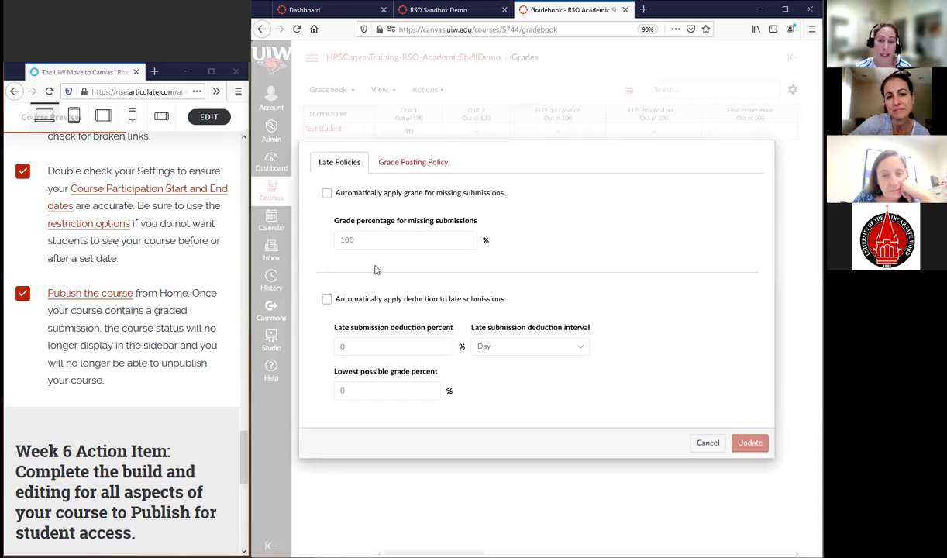
{"action": "left_click", "coordinate": [409, 170]}
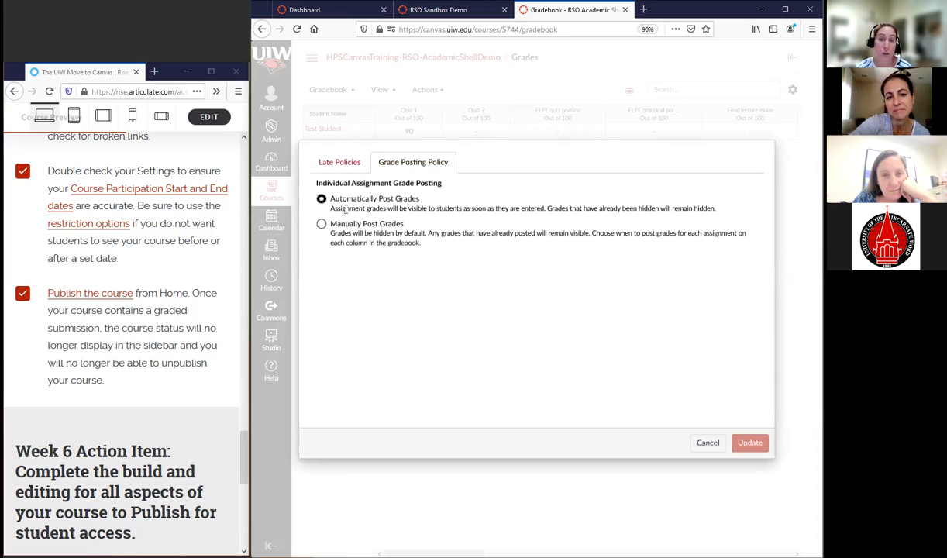
{"action": "left_click", "coordinate": [322, 224]}
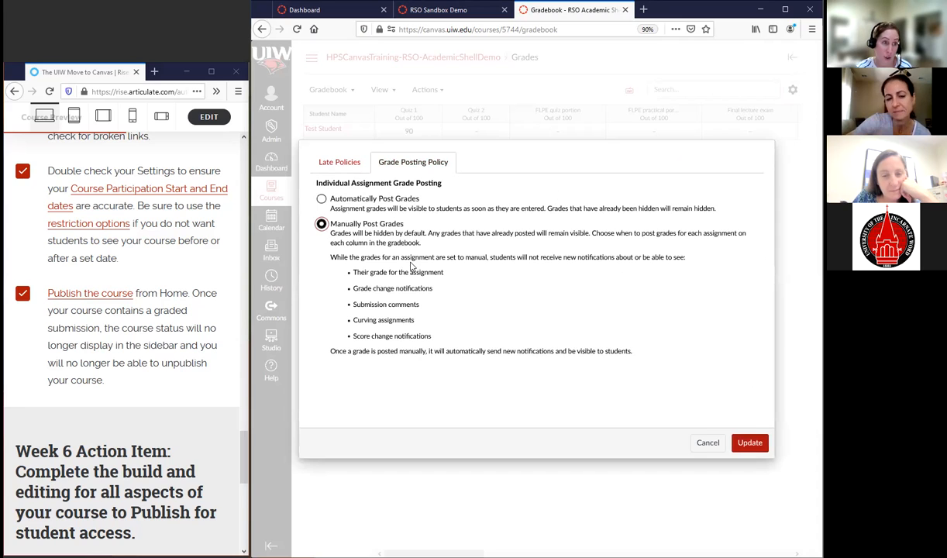
{"action": "left_click", "coordinate": [322, 200]}
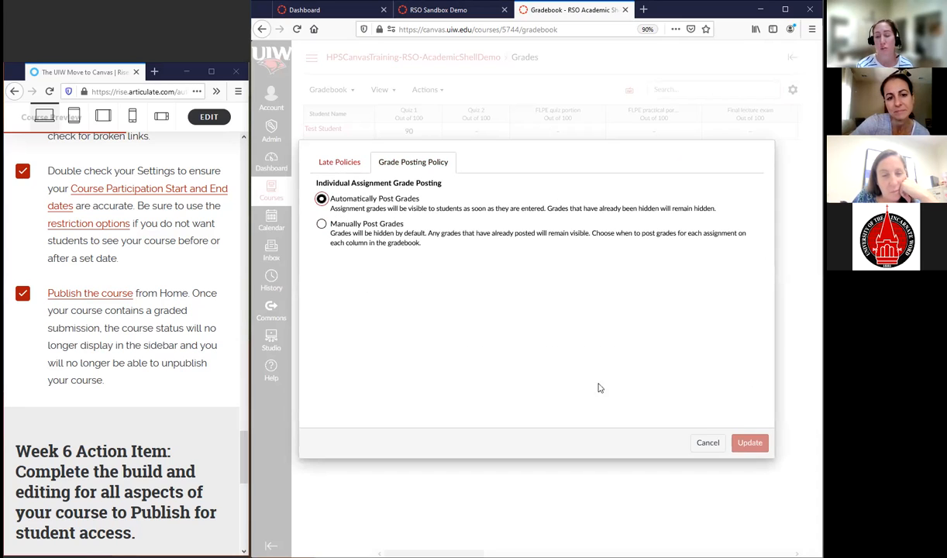
{"action": "left_click", "coordinate": [707, 443]}
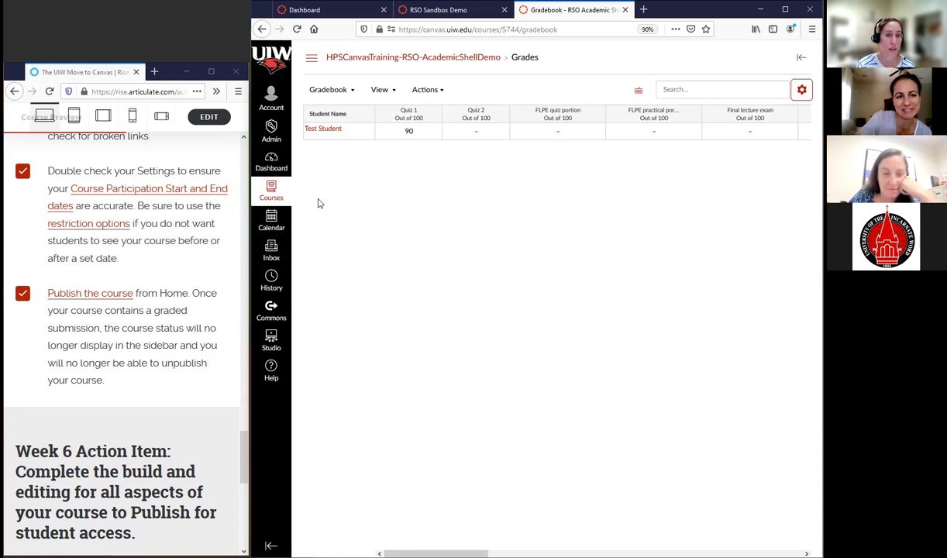
Bring up the Hide totals in student grades summary option in the expanded course details, leave it cleared, and update the course details
{"action": "left_click", "coordinate": [311, 62]}
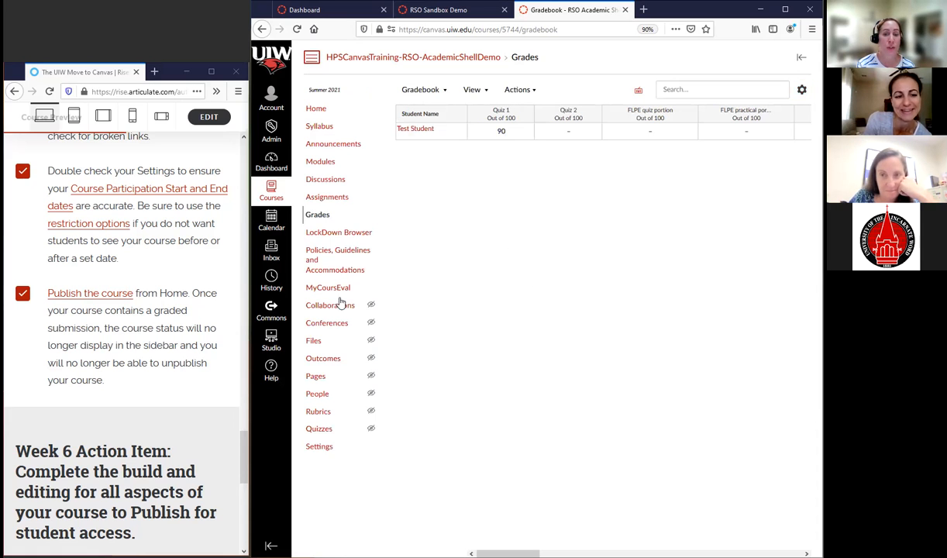
{"action": "left_click", "coordinate": [319, 448]}
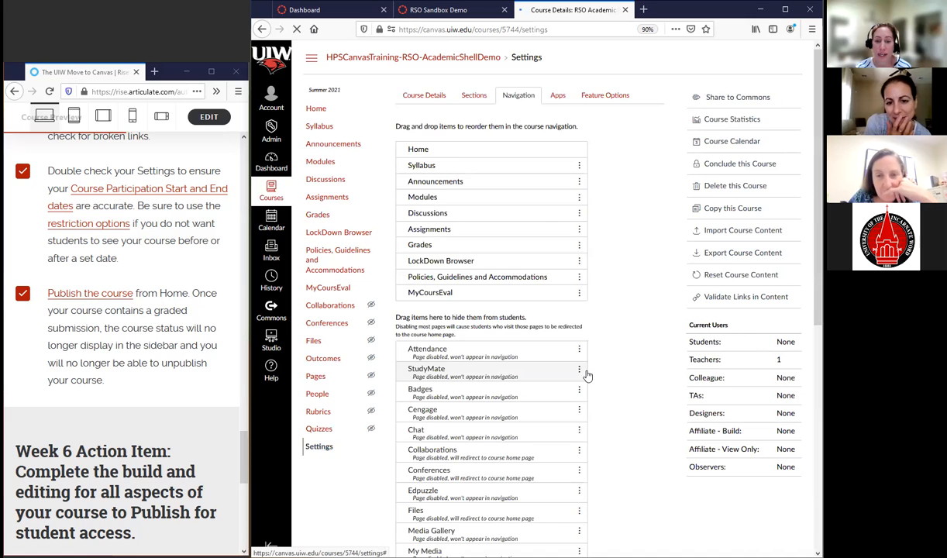
{"action": "scroll", "coordinate": [585, 375], "scroll_direction": "down", "scroll_amount": 6}
{"action": "scroll", "coordinate": [582, 391], "scroll_direction": "up", "scroll_amount": 3}
{"action": "scroll", "coordinate": [514, 179], "scroll_direction": "up", "scroll_amount": 5}
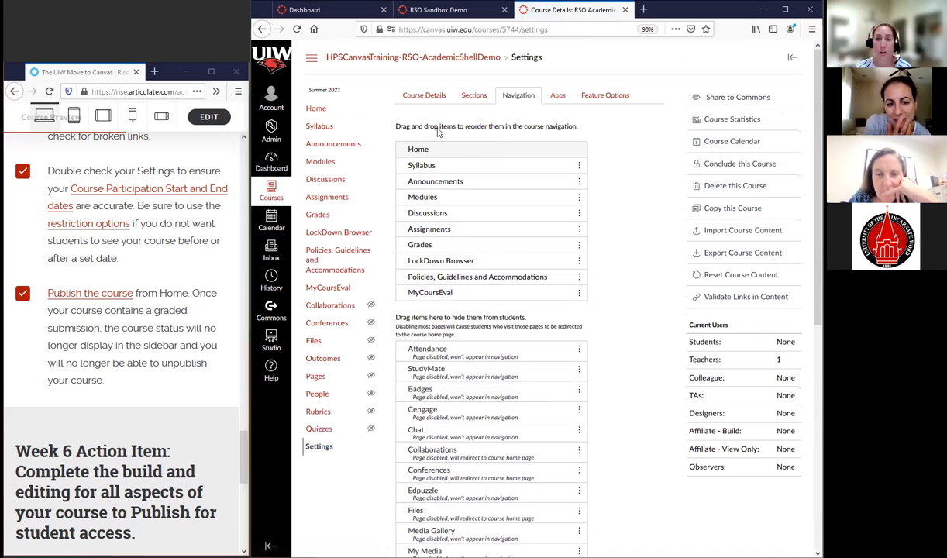
{"action": "left_click", "coordinate": [424, 96]}
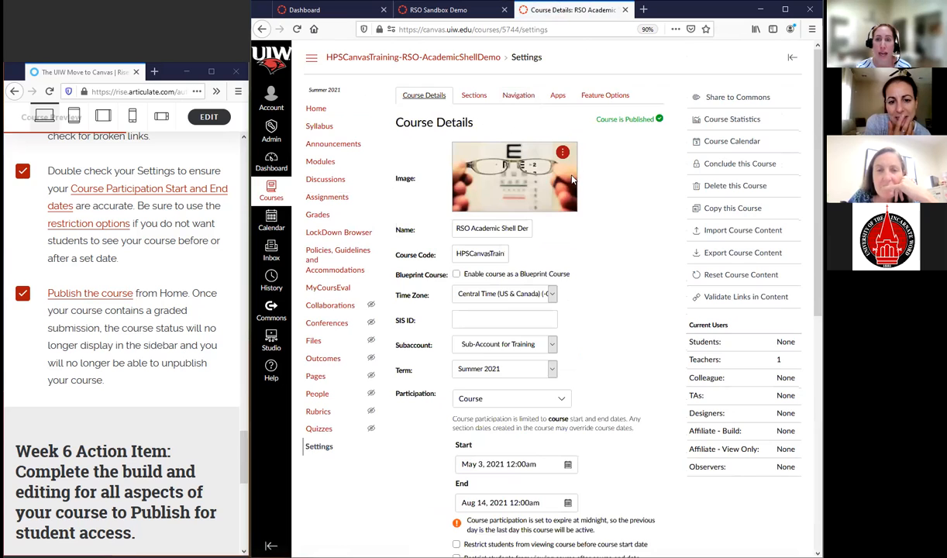
{"action": "scroll", "coordinate": [544, 171], "scroll_direction": "down", "scroll_amount": 6}
{"action": "left_click", "coordinate": [481, 480]}
{"action": "scroll", "coordinate": [490, 435], "scroll_direction": "down", "scroll_amount": 3}
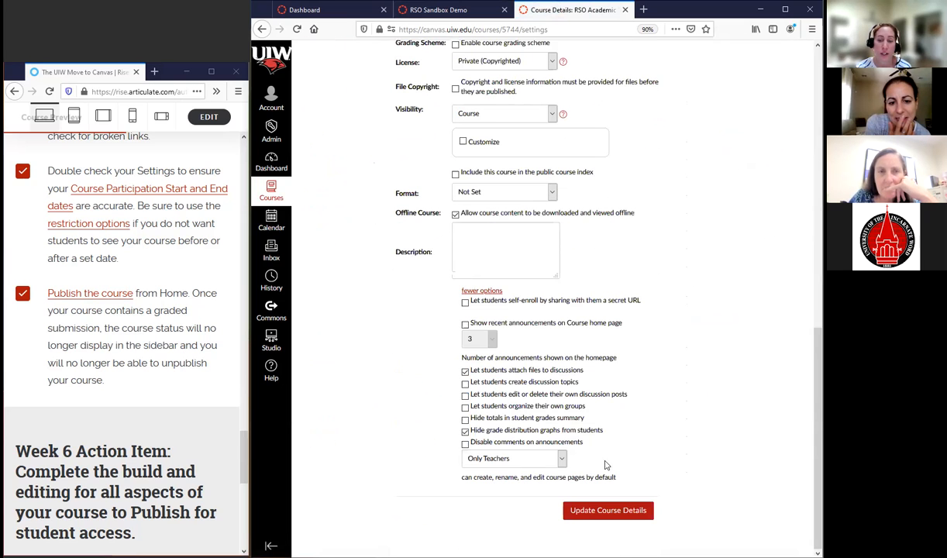
{"action": "left_click", "coordinate": [465, 419]}
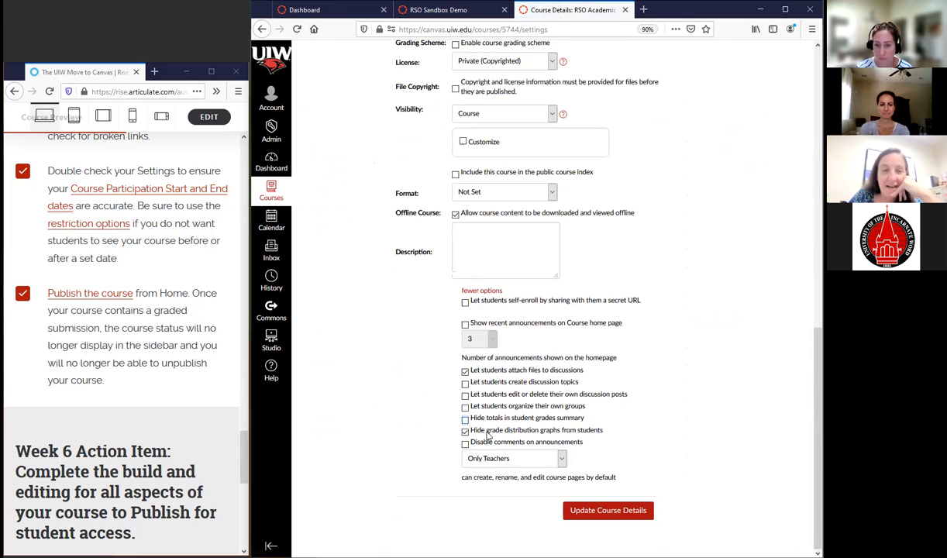
{"action": "left_click", "coordinate": [609, 508]}
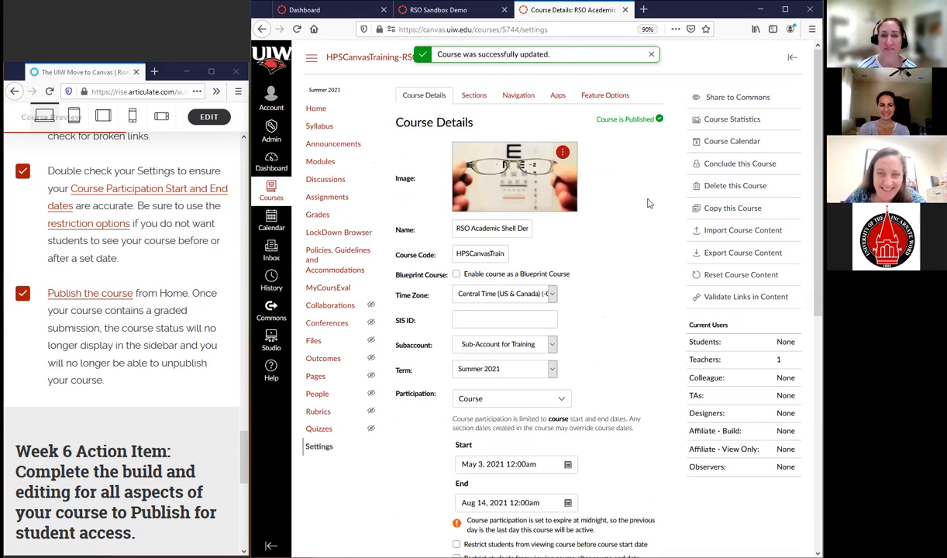
Return to the course home page and to the beginning of the Session 6: Finalize and Publish checklist
{"action": "left_click", "coordinate": [314, 109]}
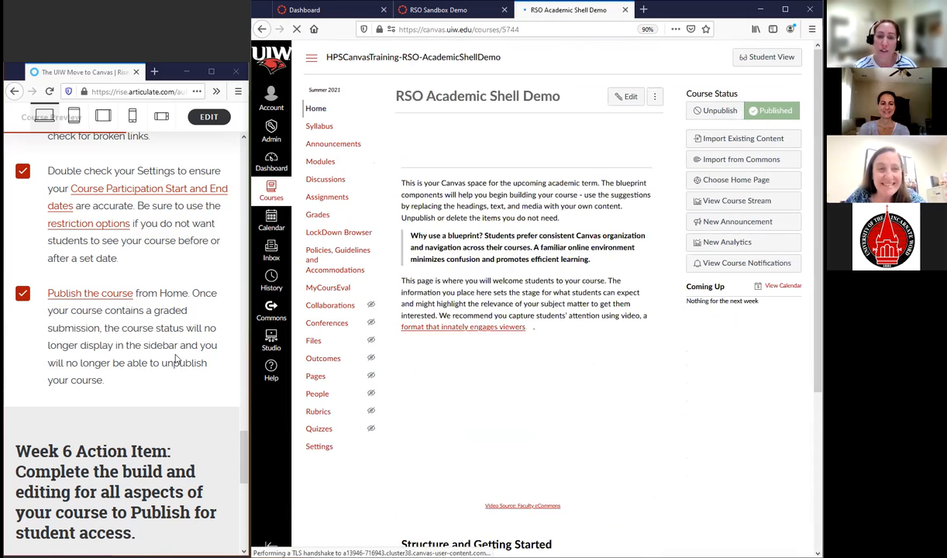
{"action": "scroll", "coordinate": [186, 368], "scroll_direction": "up", "scroll_amount": 15}
{"action": "scroll", "coordinate": [186, 369], "scroll_direction": "up", "scroll_amount": 15}
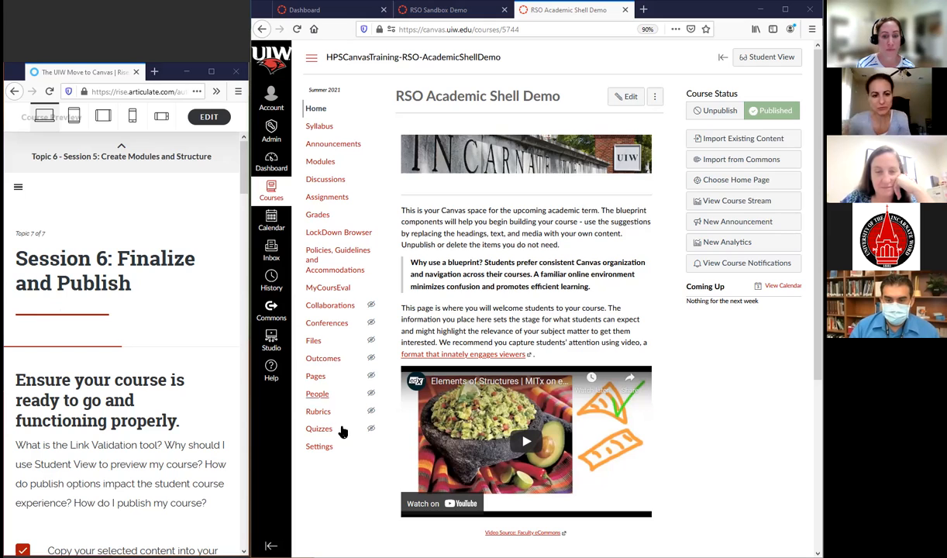
Open the course navigation settings to review which items students can see
{"action": "left_click", "coordinate": [319, 447]}
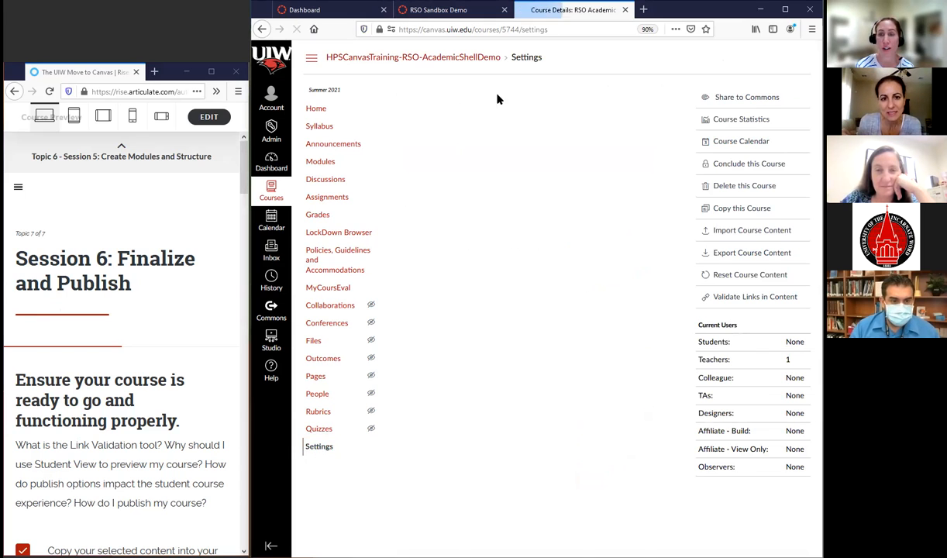
{"action": "left_click", "coordinate": [517, 94]}
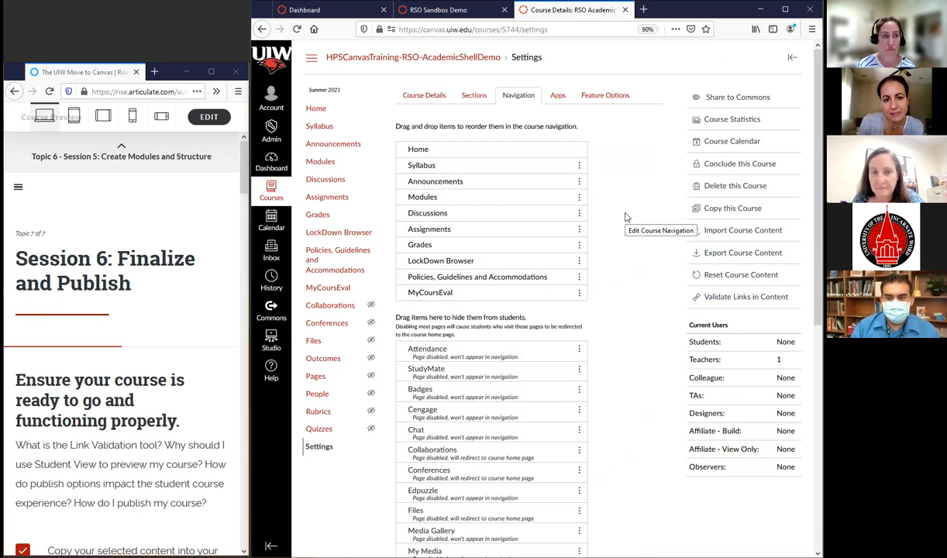
Review the gradebook-wide Grade Posting Policy, cancel it, and examine the grade posting options available for the Quiz 1 column
{"action": "left_click", "coordinate": [314, 215]}
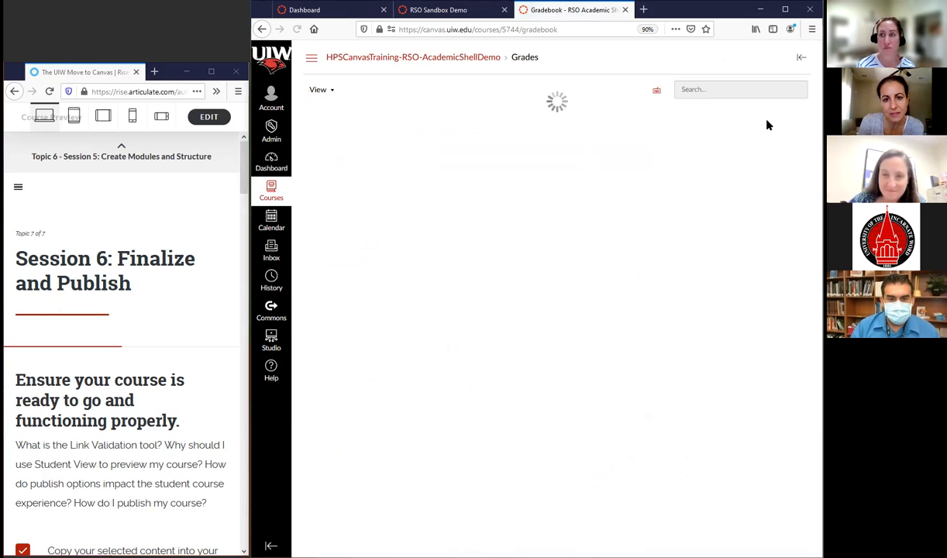
{"action": "left_click", "coordinate": [802, 91]}
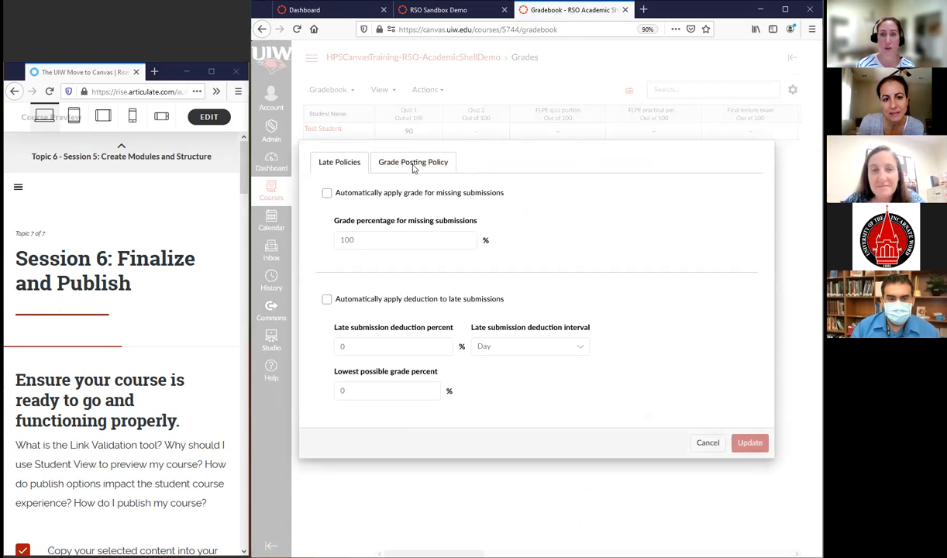
{"action": "left_click", "coordinate": [414, 164]}
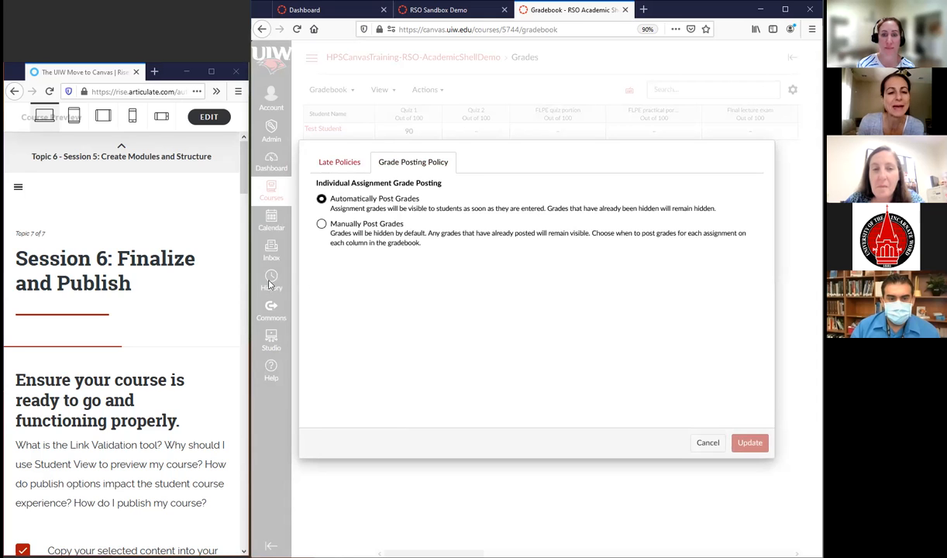
{"action": "left_click", "coordinate": [708, 443]}
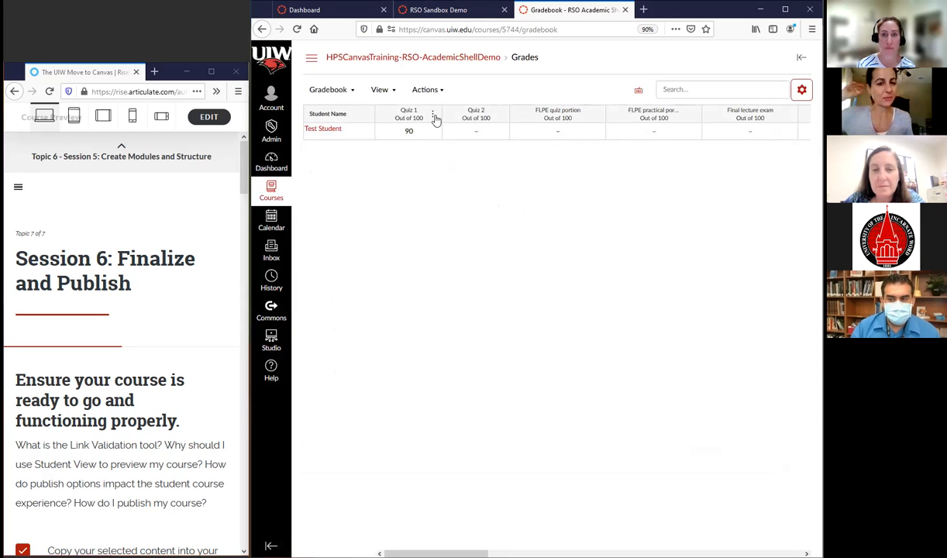
{"action": "left_click", "coordinate": [433, 115]}
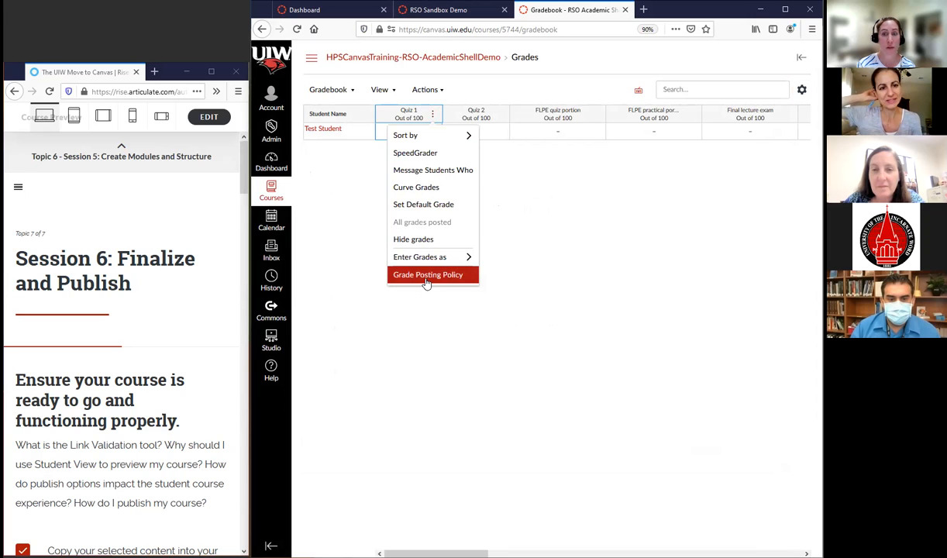
{"action": "left_click", "coordinate": [352, 129]}
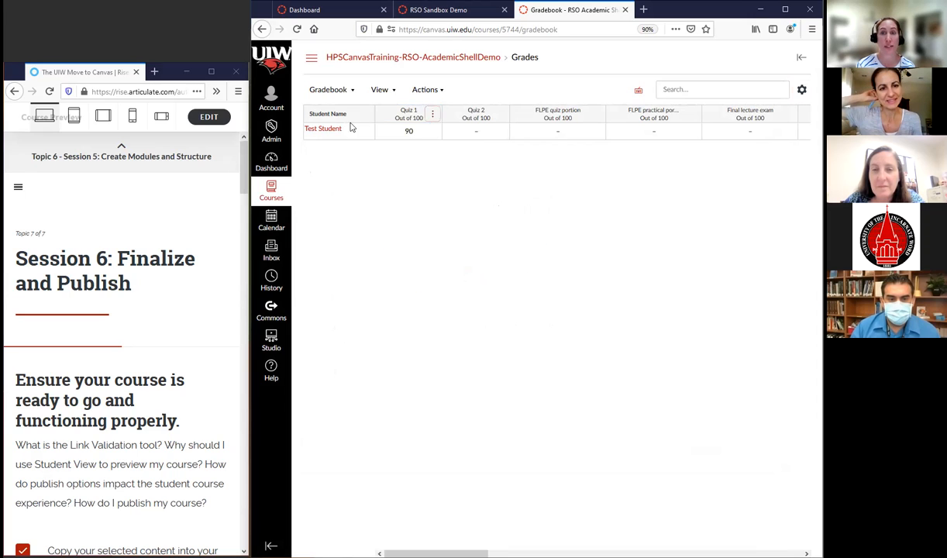
Move Grades into the items hidden from students in the course navigation settings and save the navigation
{"action": "left_click", "coordinate": [311, 61]}
{"action": "left_click", "coordinate": [319, 447]}
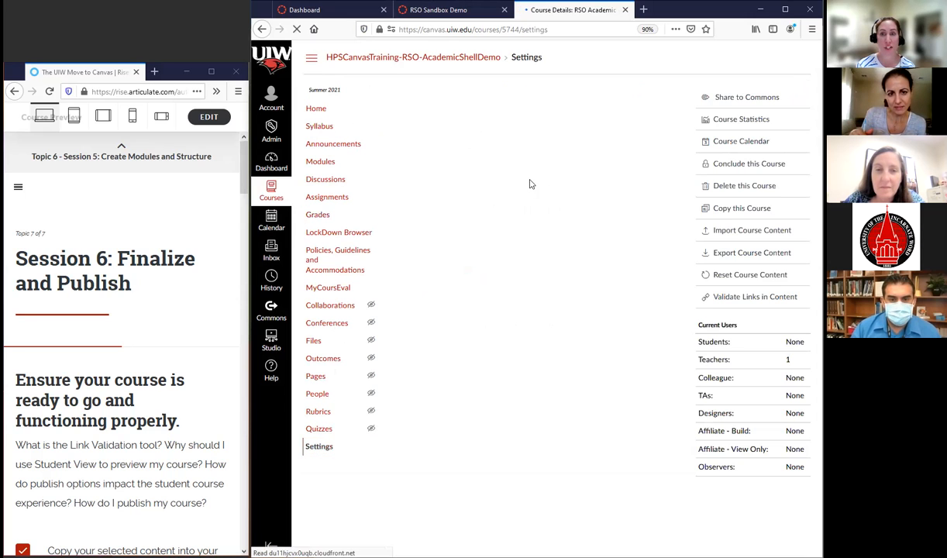
{"action": "left_click", "coordinate": [521, 95]}
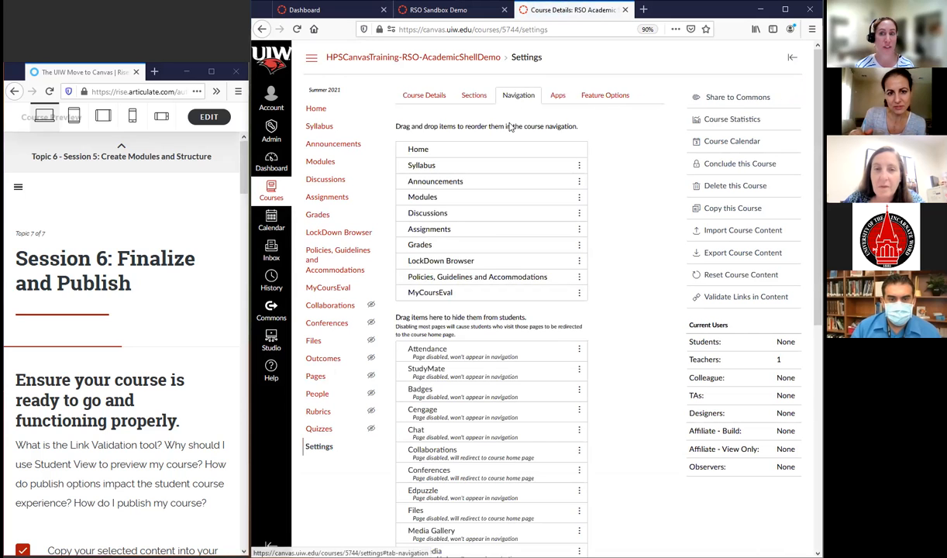
{"action": "left_click_drag", "start_coordinate": [442, 249], "coordinate": [462, 246]}
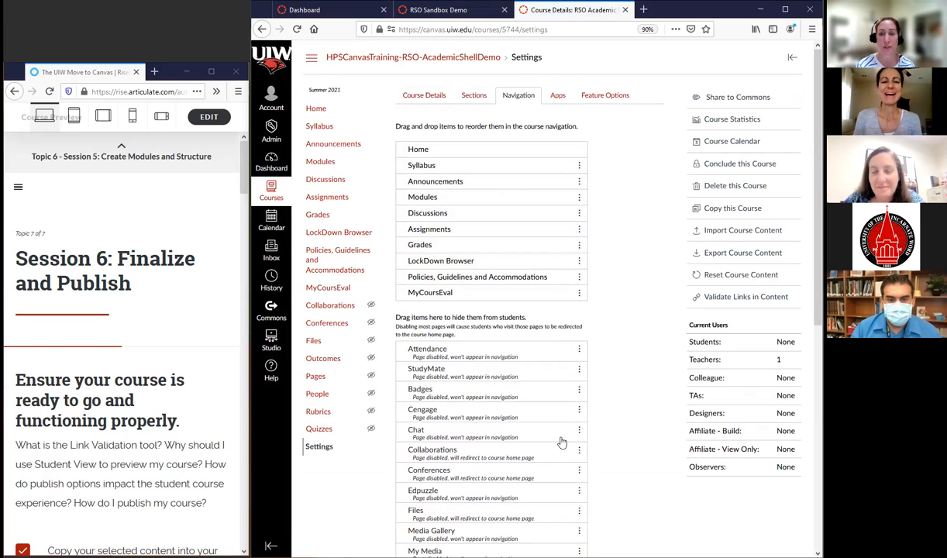
{"action": "scroll", "coordinate": [571, 413], "scroll_direction": "down", "scroll_amount": 3}
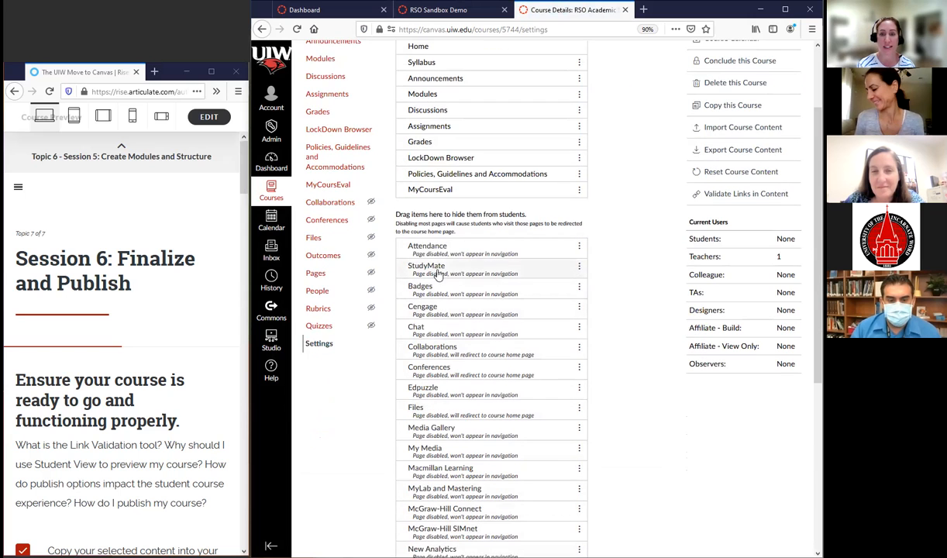
{"action": "scroll", "coordinate": [441, 175], "scroll_direction": "up", "scroll_amount": 2}
{"action": "left_click_drag", "start_coordinate": [420, 194], "coordinate": [426, 275]}
{"action": "scroll", "coordinate": [475, 341], "scroll_direction": "down", "scroll_amount": 2}
{"action": "scroll", "coordinate": [475, 341], "scroll_direction": "down", "scroll_amount": 8}
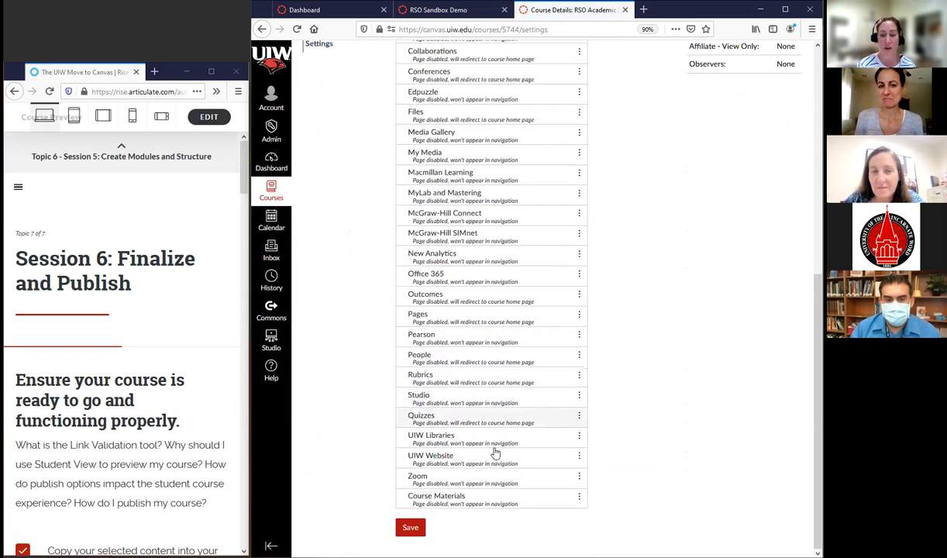
{"action": "left_click", "coordinate": [410, 529]}
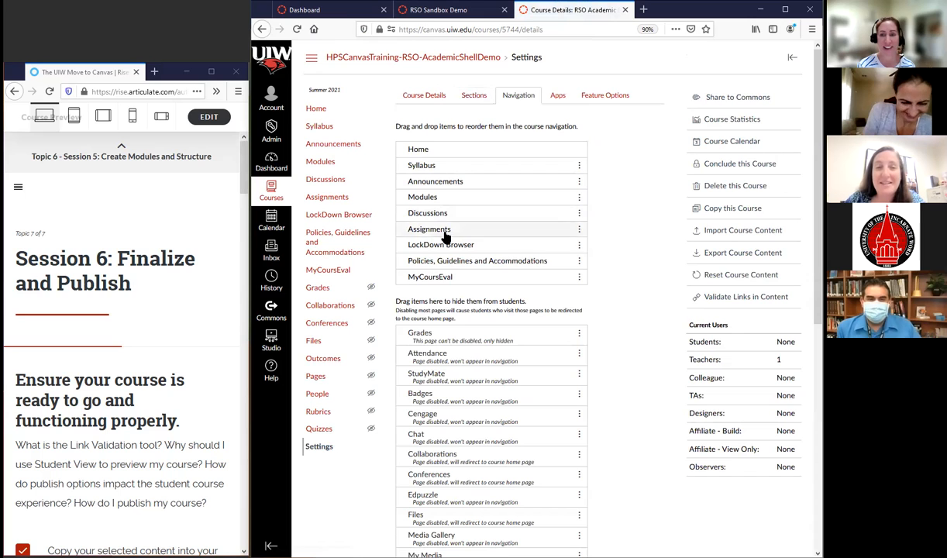
Return Grades to the visible course navigation directly below Assignments and save the navigation
{"action": "left_click_drag", "start_coordinate": [444, 334], "coordinate": [462, 246]}
{"action": "scroll", "coordinate": [589, 466], "scroll_direction": "down", "scroll_amount": 3}
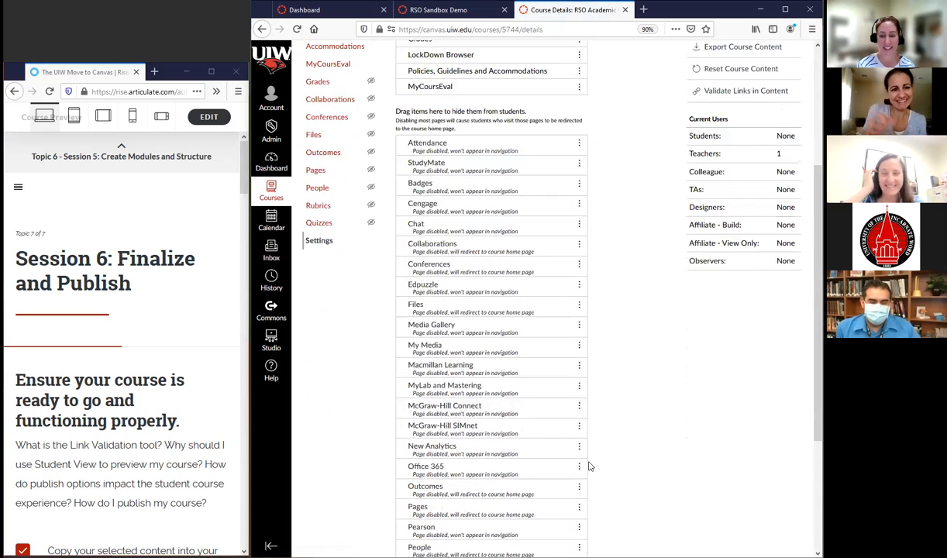
{"action": "scroll", "coordinate": [590, 466], "scroll_direction": "down", "scroll_amount": 3}
{"action": "left_click", "coordinate": [410, 528]}
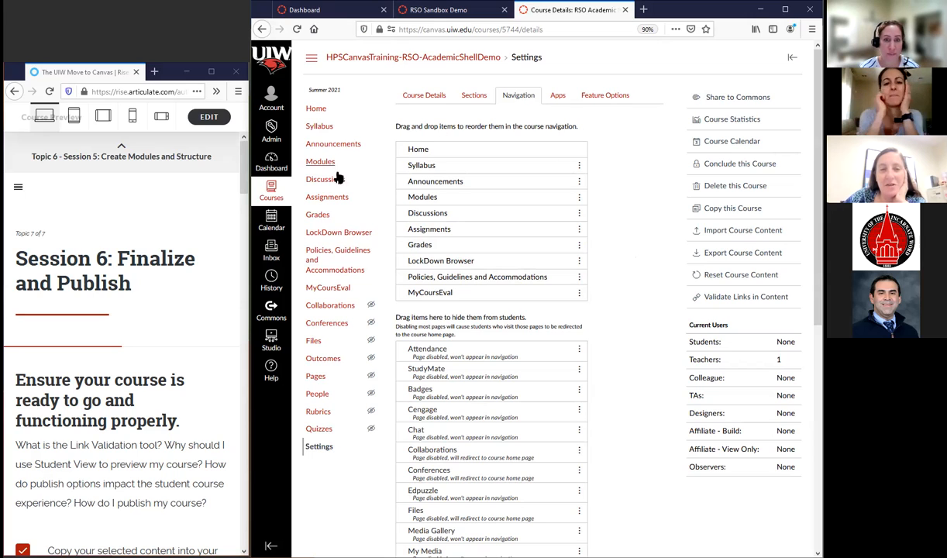
View the course's Assignments list and open the gradebook
{"action": "left_click", "coordinate": [321, 199]}
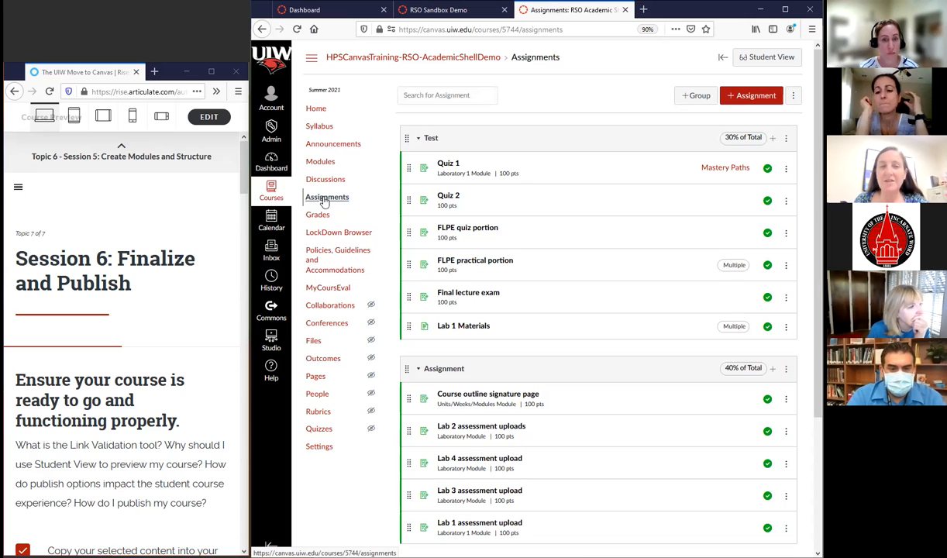
{"action": "left_click", "coordinate": [319, 217]}
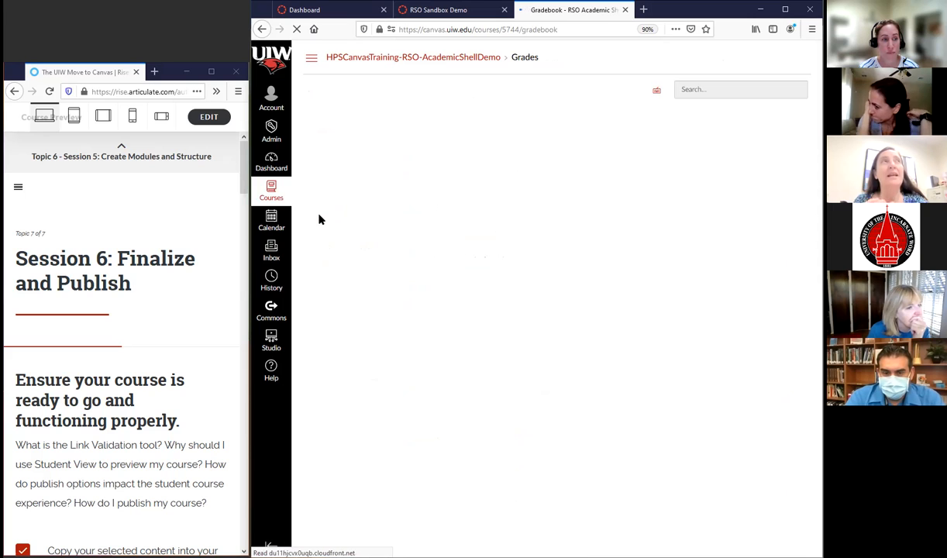
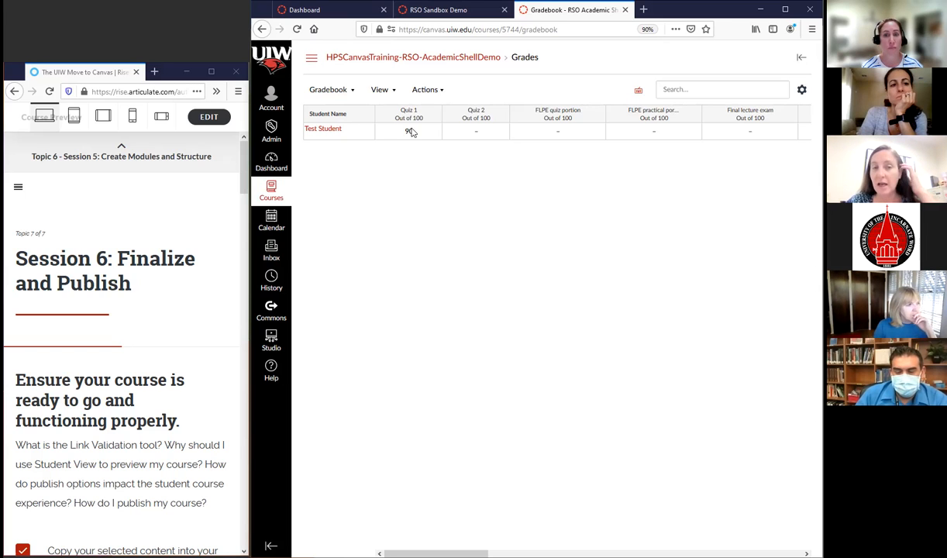
Review the grade hiding and posting options for the Quiz 1 column, leaving the Test Student's grade as it is
{"action": "left_click", "coordinate": [425, 133]}
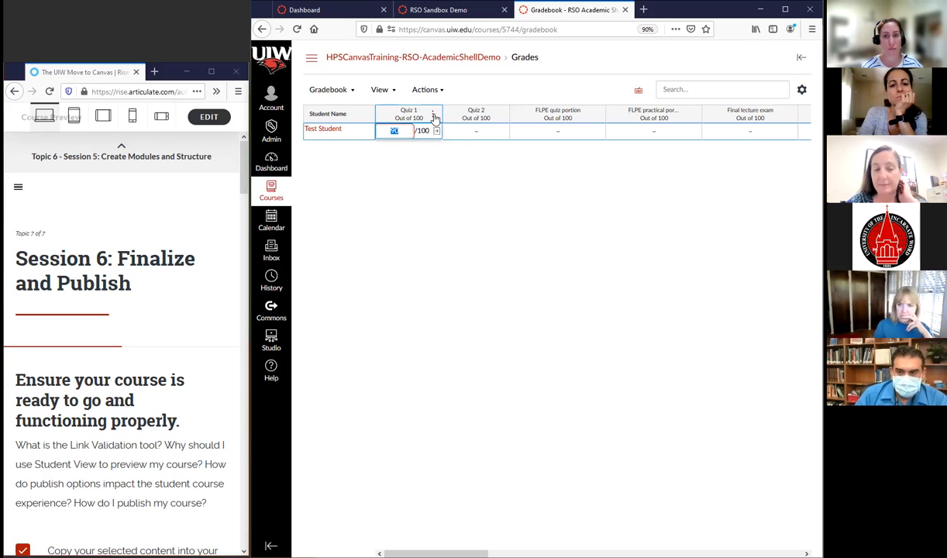
{"action": "left_click", "coordinate": [435, 115]}
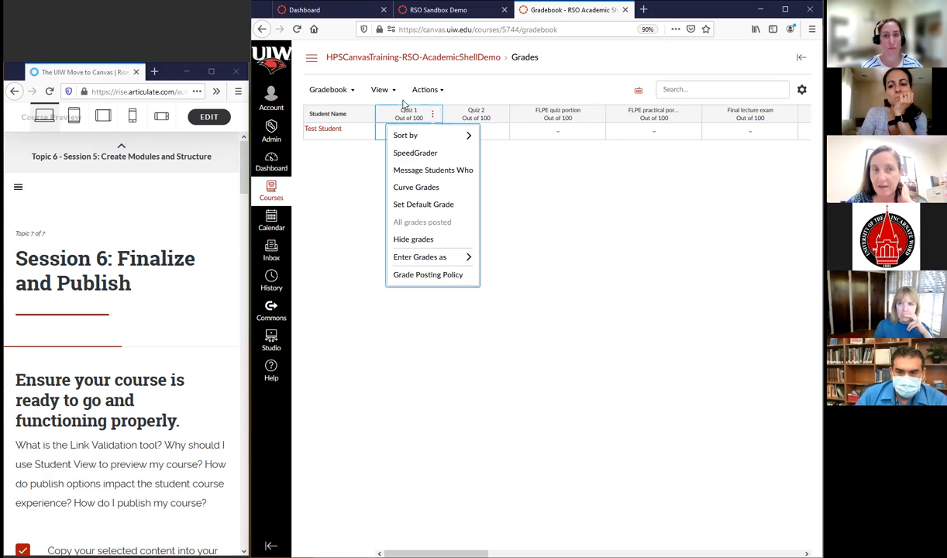
{"action": "left_click", "coordinate": [380, 90]}
{"action": "left_click", "coordinate": [382, 317]}
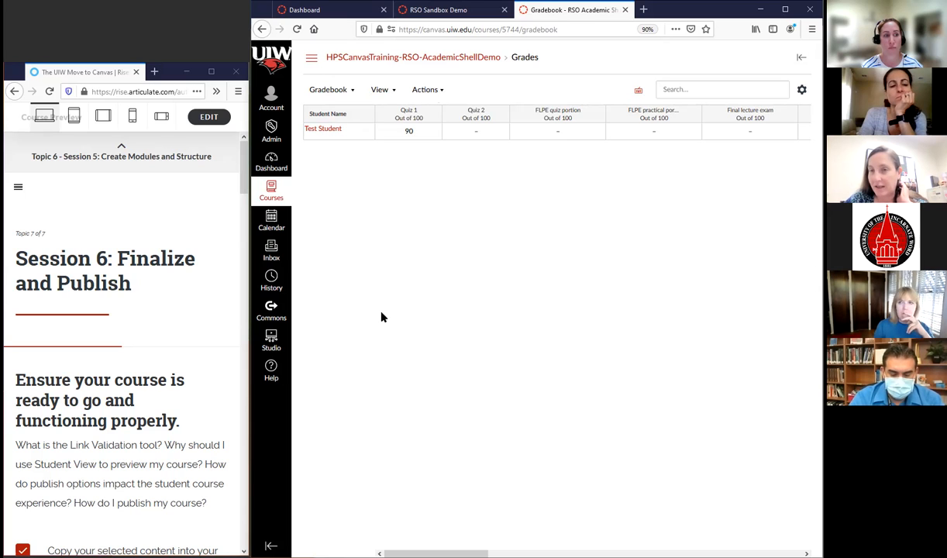